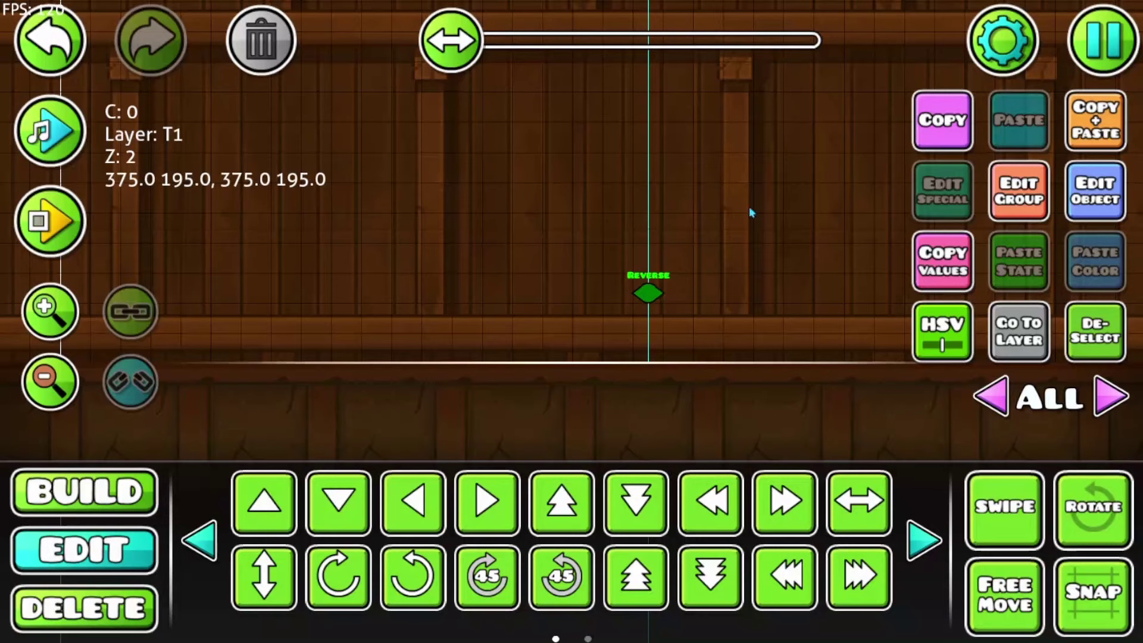
Step: Bring up the trigger objects page that contains the Reverse and rotate gameplay triggers
{"action": "left_click_drag", "start_coordinate": [752, 213], "coordinate": [733, 250]}
{"action": "left_click", "coordinate": [131, 486]}
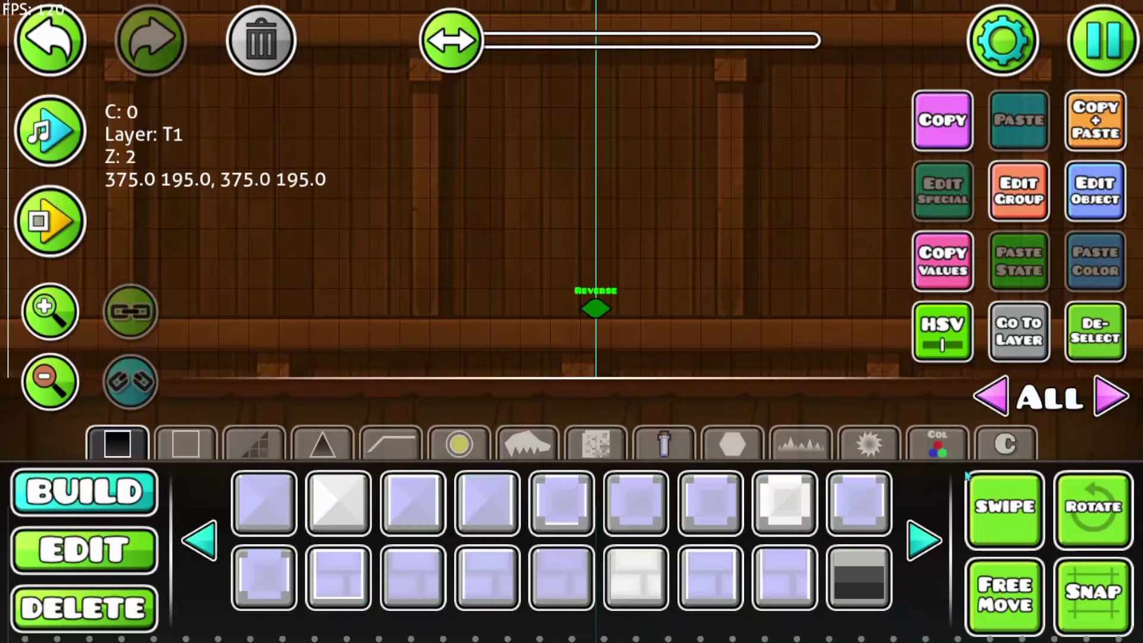
{"action": "left_click", "coordinate": [953, 454]}
{"action": "left_click", "coordinate": [924, 541]}
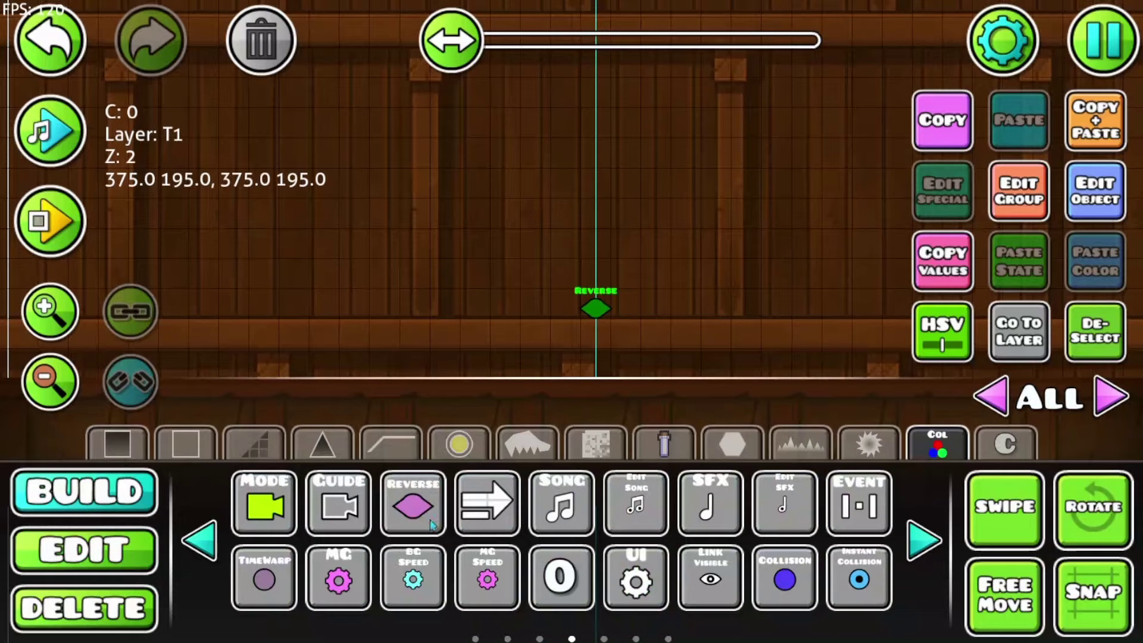
{"action": "scroll", "coordinate": [155, 343], "scroll_direction": "up", "scroll_amount": 4}
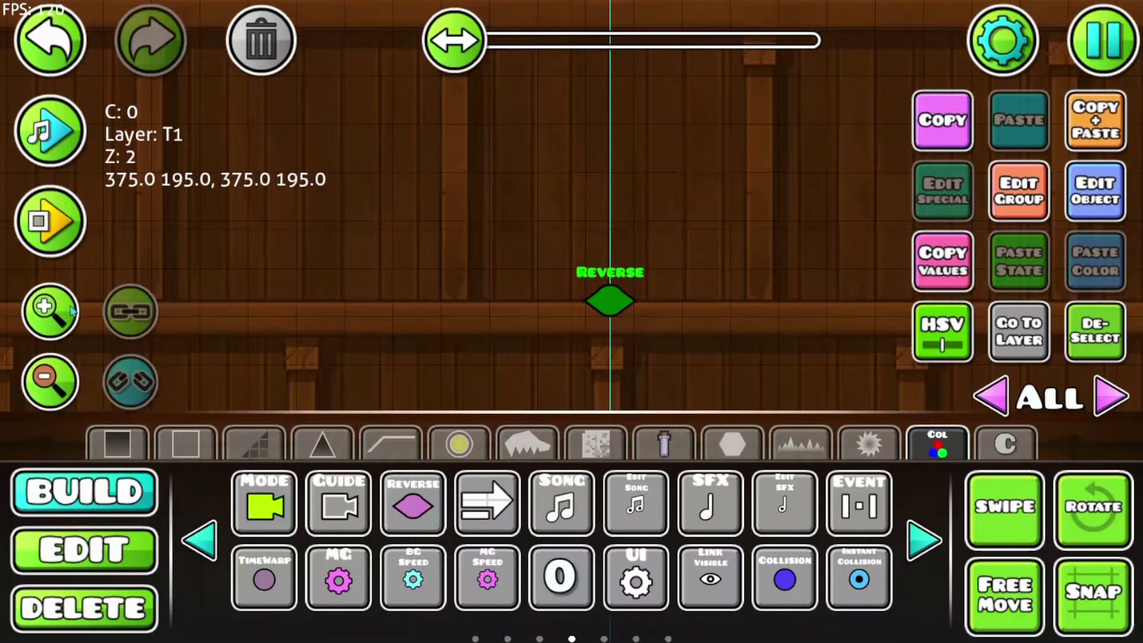
Step: Try the Touch Trigger and Spawn Trigger options in the Reverse trigger's settings
{"action": "left_click", "coordinate": [1096, 190]}
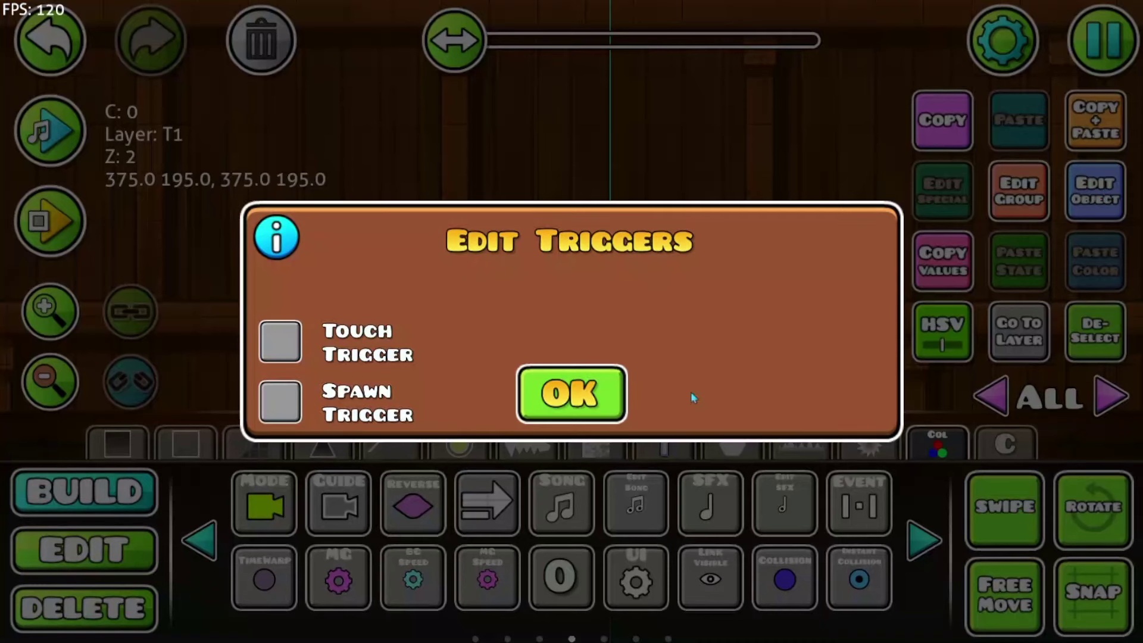
{"action": "left_click", "coordinate": [280, 342]}
{"action": "left_click", "coordinate": [280, 401]}
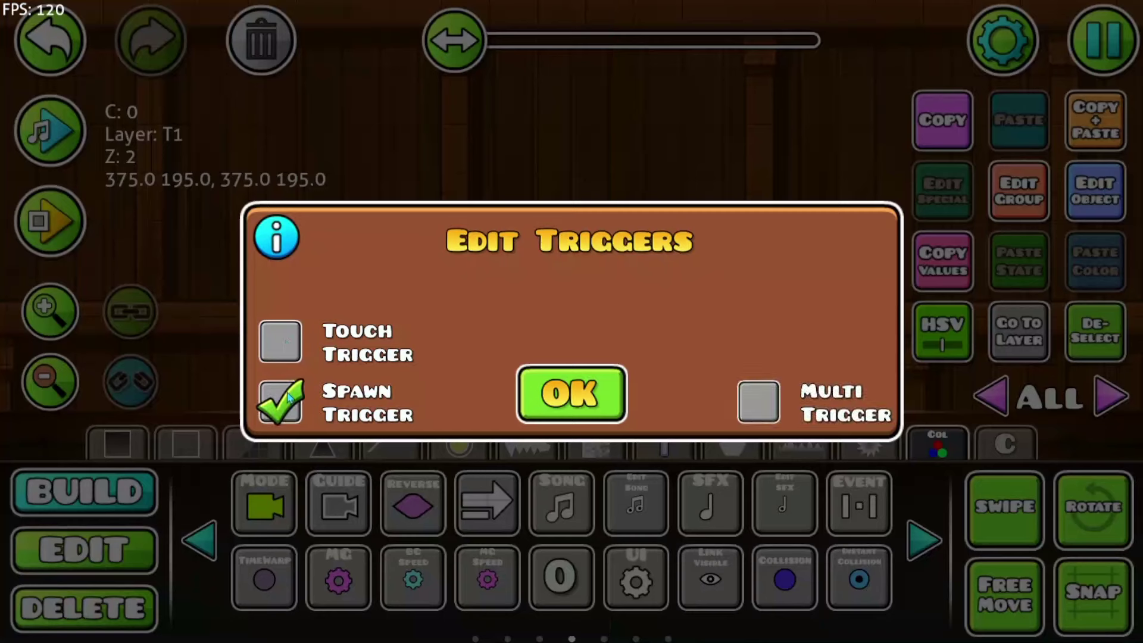
{"action": "left_click", "coordinate": [280, 400]}
{"action": "left_click", "coordinate": [620, 405]}
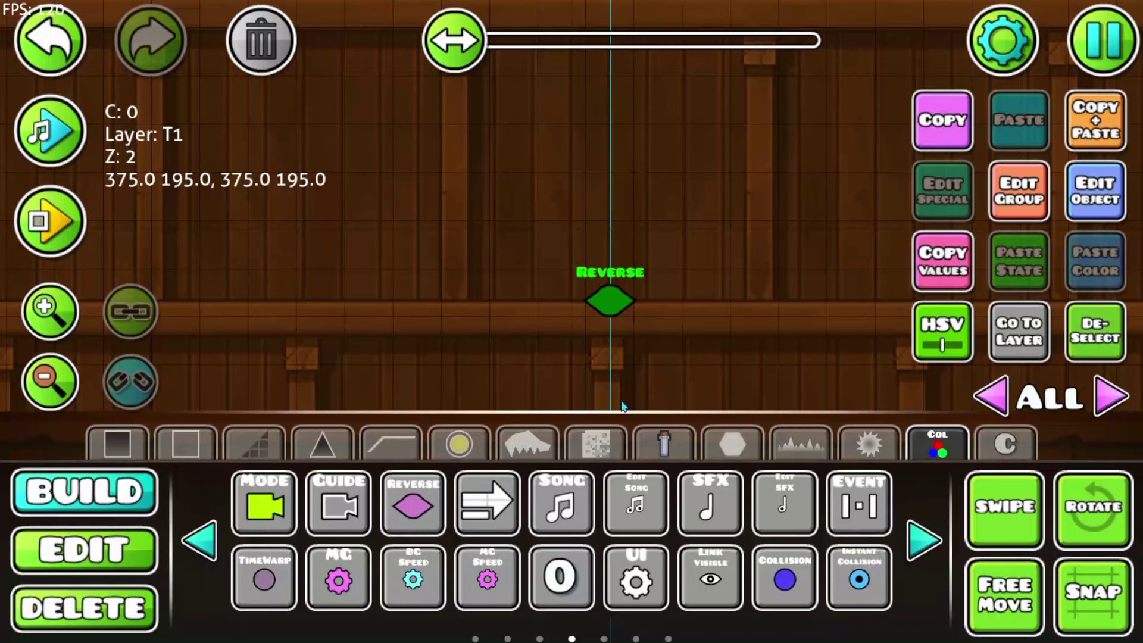
Step: Playtest the level with the Reverse trigger and stop the test
{"action": "left_click", "coordinate": [489, 500]}
{"action": "left_click_drag", "start_coordinate": [518, 367], "coordinate": [460, 289]}
{"action": "left_click", "coordinate": [77, 226]}
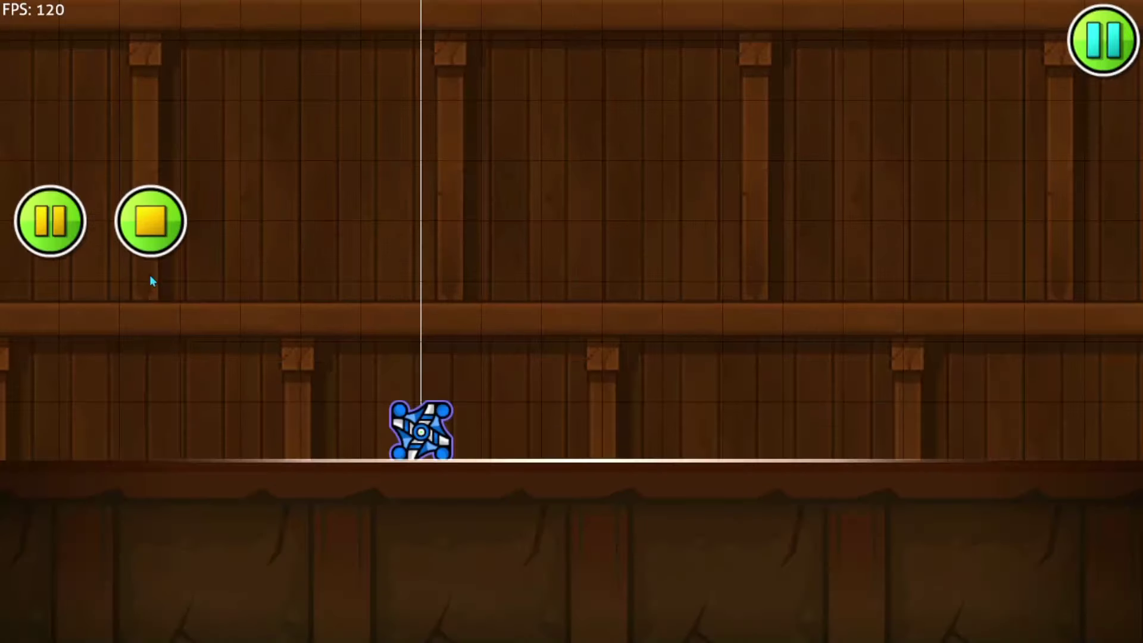
{"action": "left_click", "coordinate": [150, 219]}
Step: Change the level's game type to Classic and playtest the Reverse trigger
{"action": "left_click", "coordinate": [975, 51]}
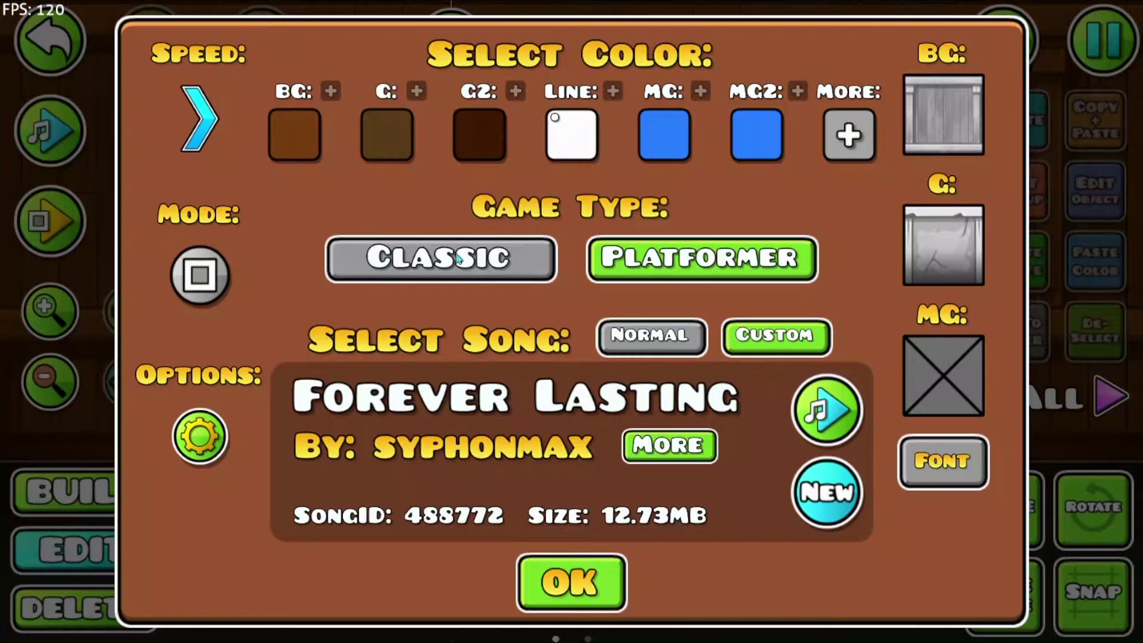
{"action": "left_click", "coordinate": [441, 257]}
{"action": "left_click", "coordinate": [567, 580]}
{"action": "left_click", "coordinate": [77, 233]}
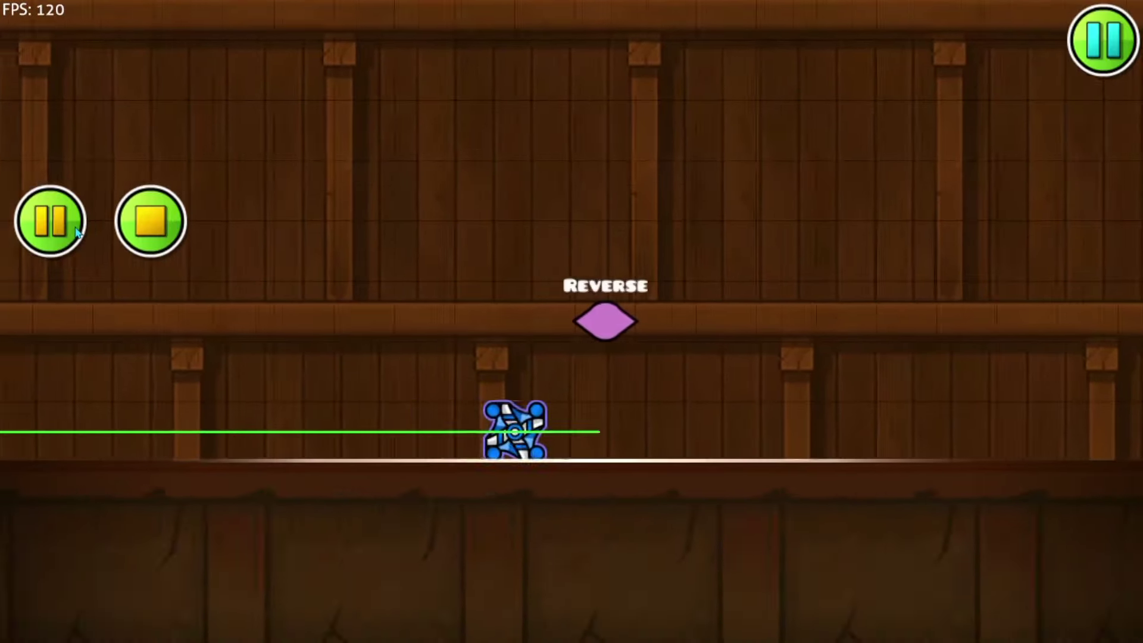
{"action": "left_click", "coordinate": [151, 220]}
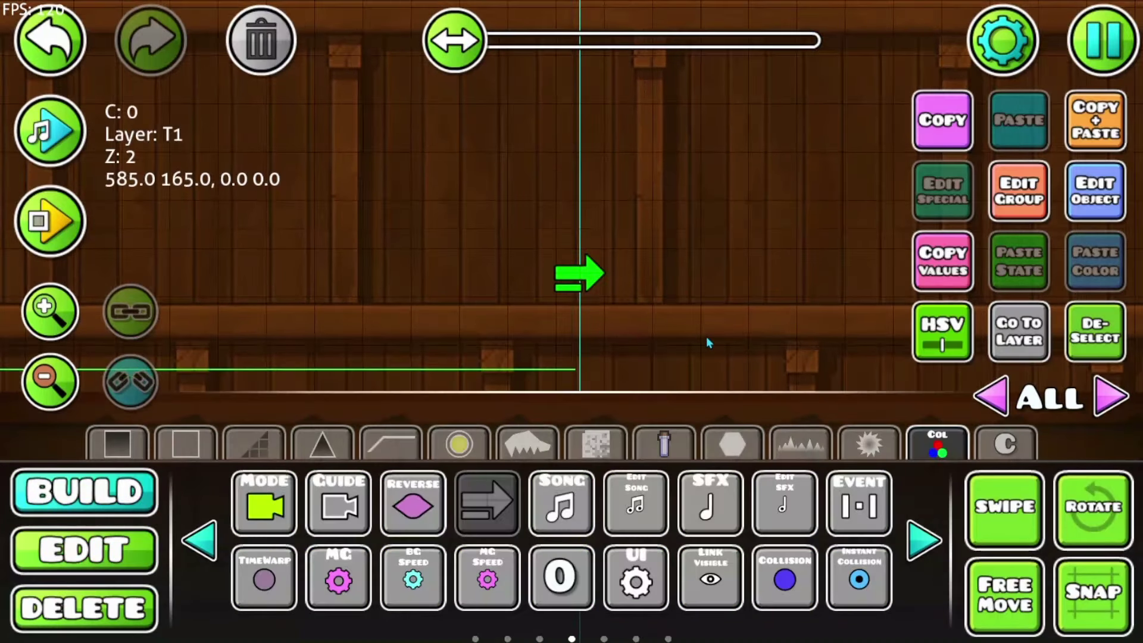
Step: Rotate the rotate gameplay arrow trigger 90 degrees counterclockwise so it points up
{"action": "left_click_drag", "start_coordinate": [706, 337], "coordinate": [703, 319]}
{"action": "left_click", "coordinate": [1096, 191]}
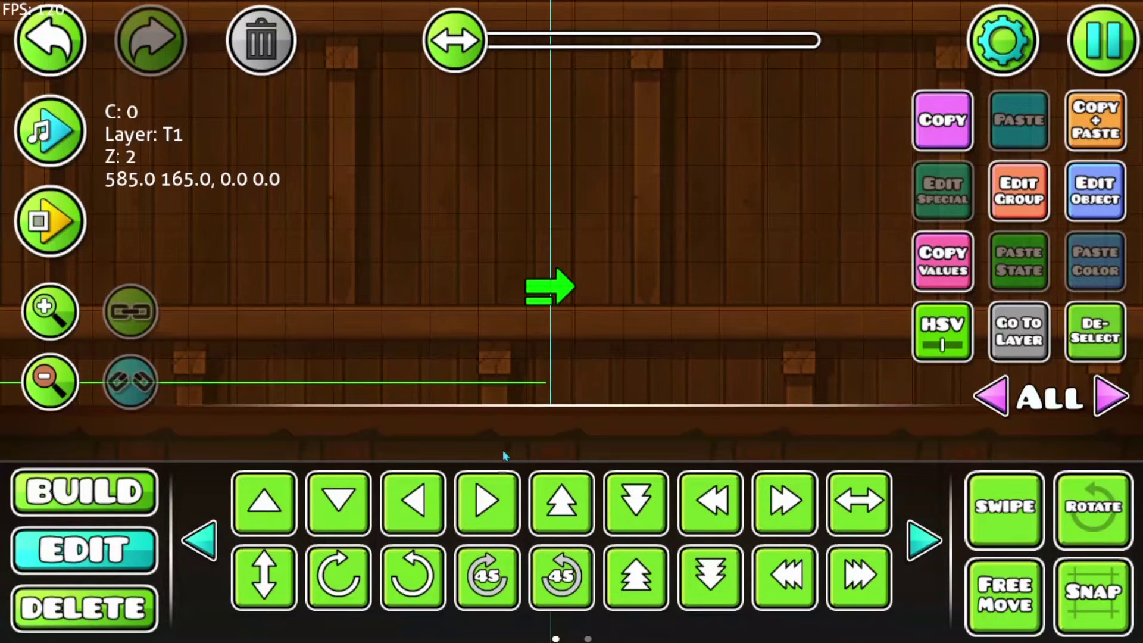
{"action": "left_click", "coordinate": [53, 303]}
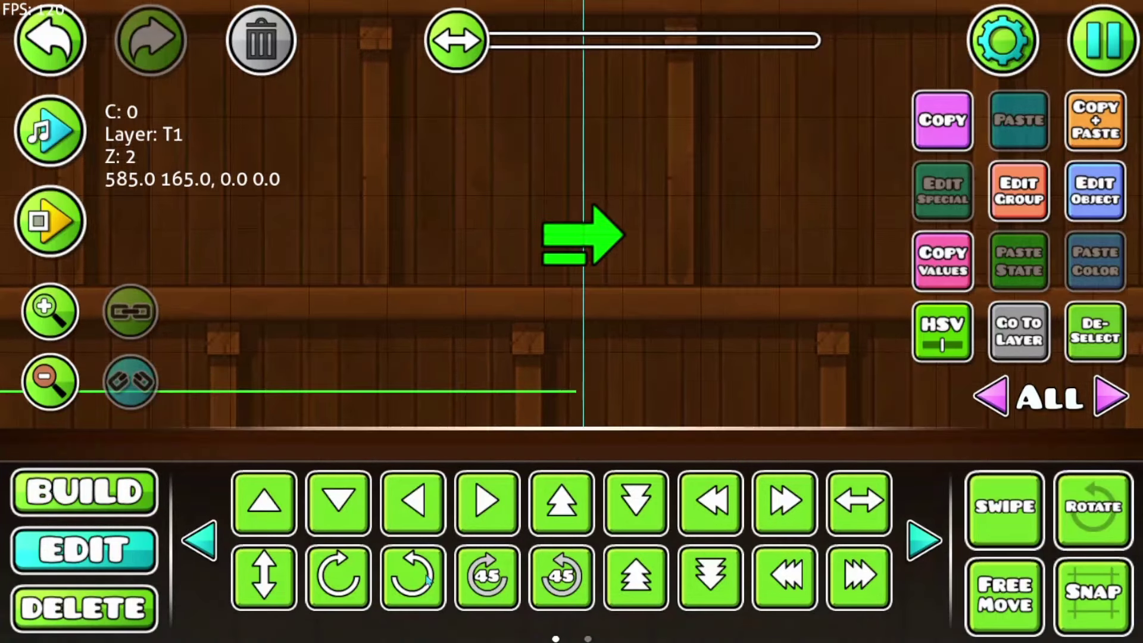
{"action": "left_click", "coordinate": [420, 583]}
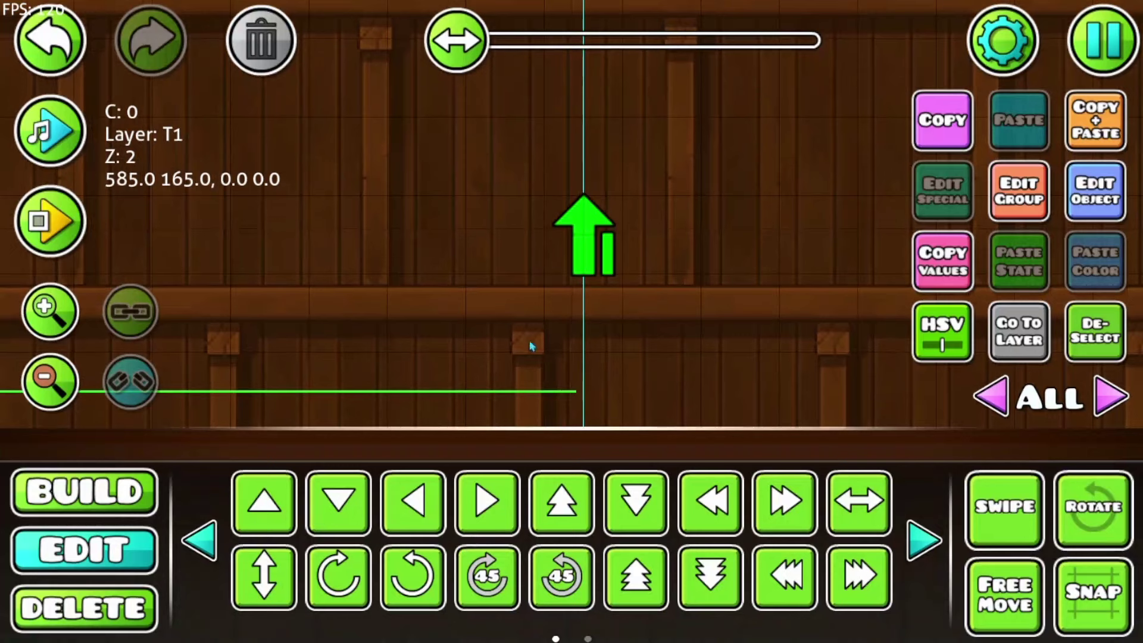
{"action": "left_click_drag", "start_coordinate": [585, 309], "coordinate": [579, 338]}
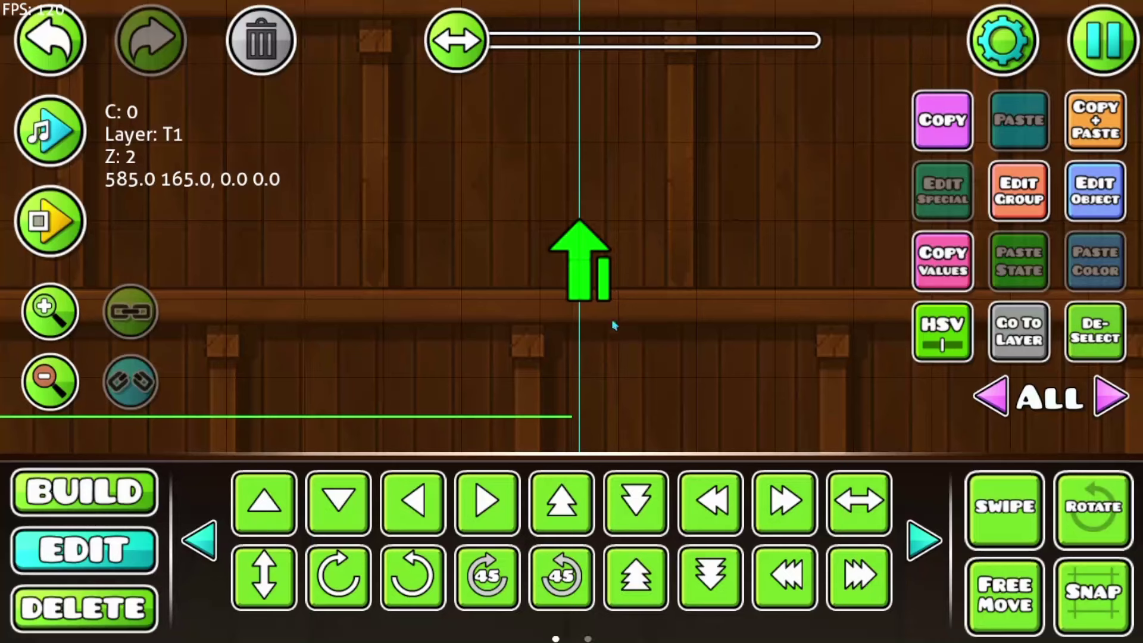
{"action": "left_click_drag", "start_coordinate": [506, 395], "coordinate": [477, 358]}
Step: Build a tall vertical column of brick blocks from the ground just past the up arrow trigger
{"action": "left_click", "coordinate": [137, 493]}
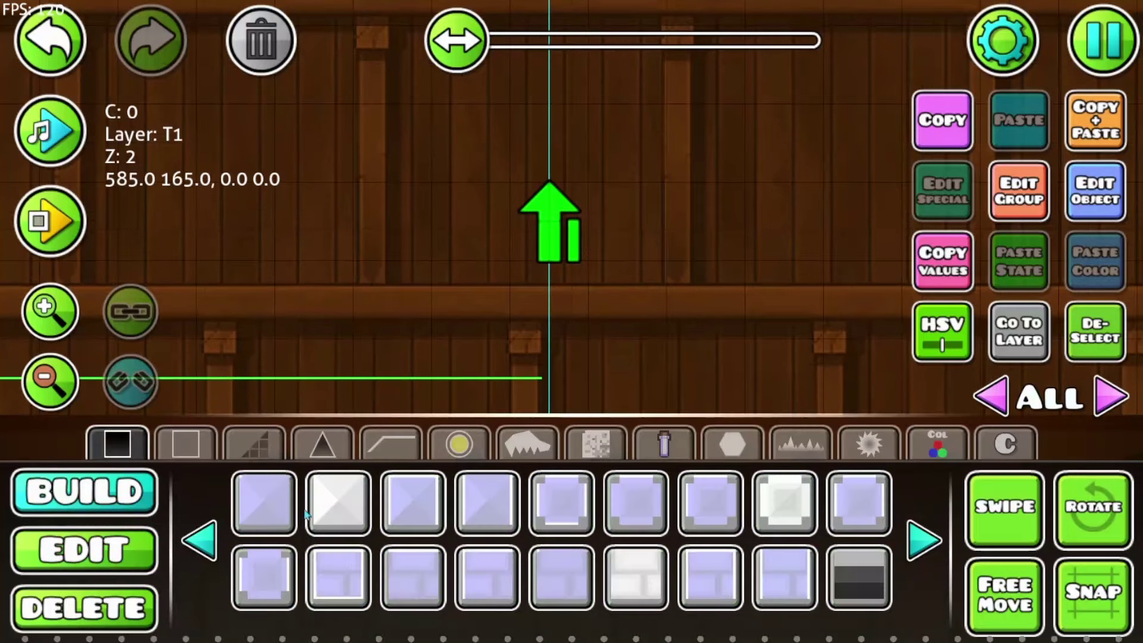
{"action": "left_click", "coordinate": [338, 577]}
{"action": "left_click_drag", "start_coordinate": [633, 384], "coordinate": [640, 72]}
{"action": "left_click_drag", "start_coordinate": [737, 297], "coordinate": [701, 489]}
{"action": "mouse_move", "coordinate": [595, 179]}
{"action": "left_mouse_down"}
{"action": "mouse_move", "coordinate": [595, 101]}
{"action": "mouse_move", "coordinate": [570, 123]}
{"action": "left_mouse_up"}
{"action": "left_click", "coordinate": [569, 24]}
Step: Playtest the rotated gameplay along the brick wall, jumping off it, and stop the test
{"action": "left_click", "coordinate": [49, 221]}
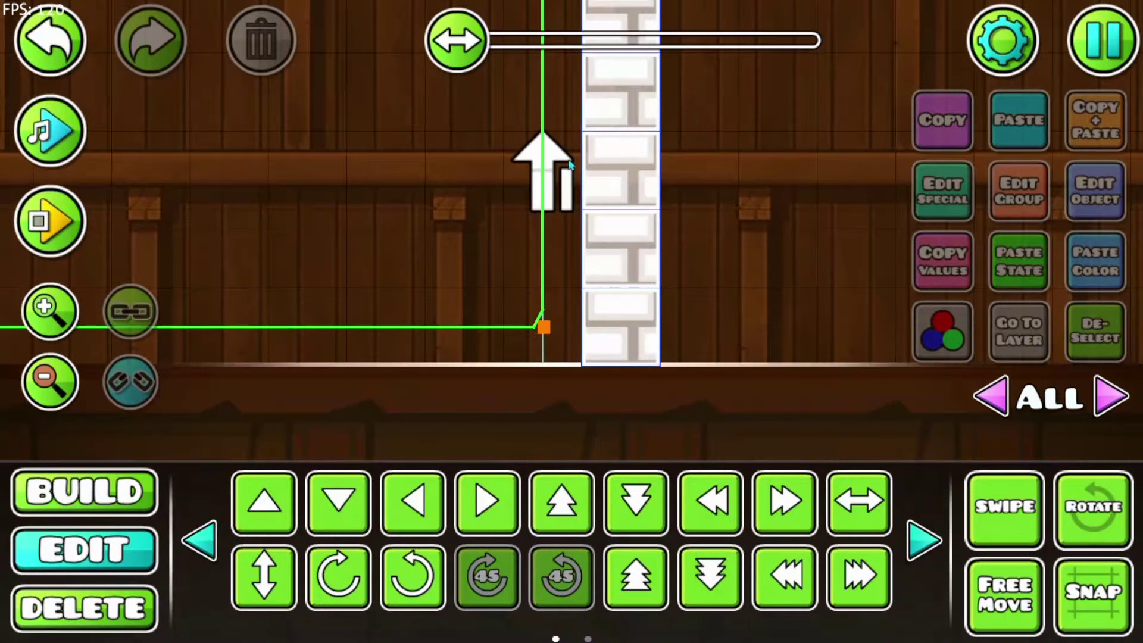
{"action": "key", "text": "Return"}
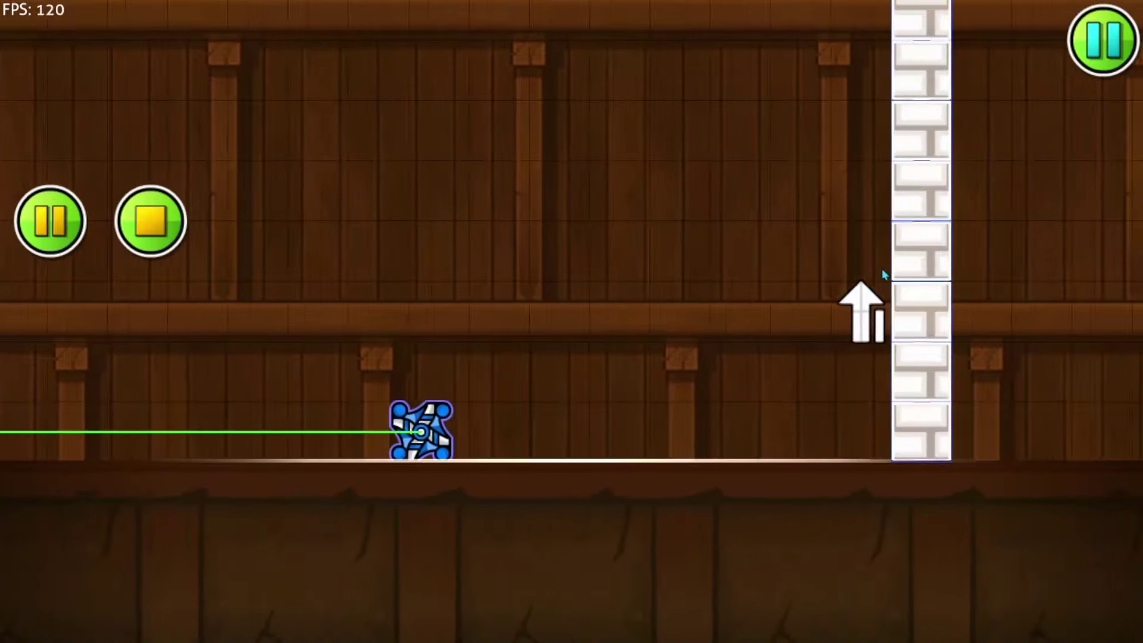
{"action": "key", "text": "space"}
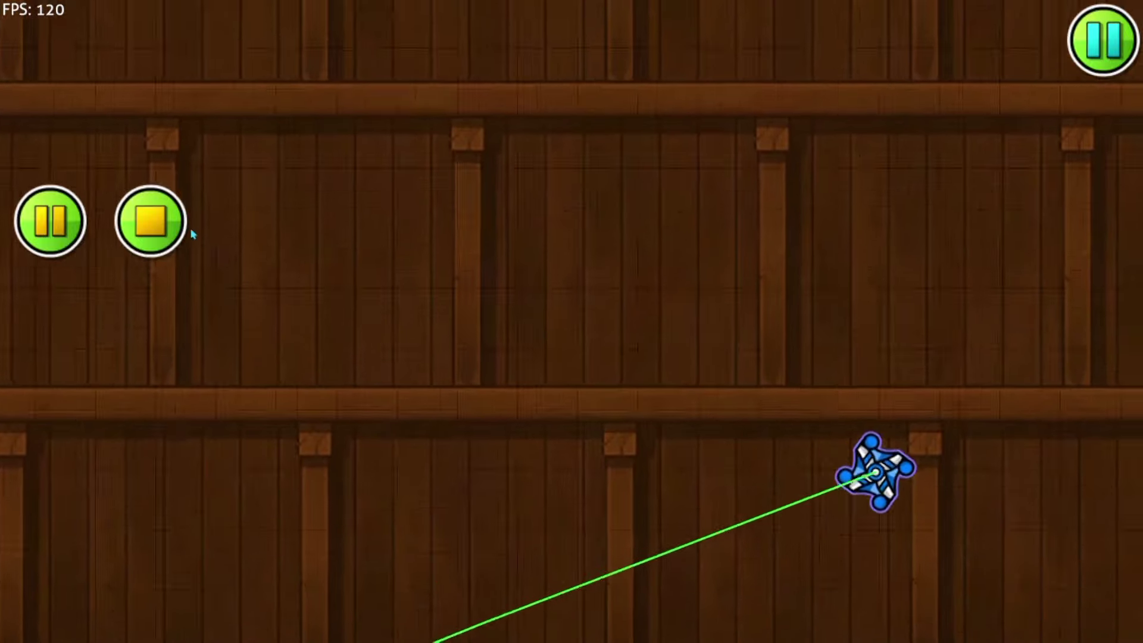
{"action": "left_click", "coordinate": [171, 229]}
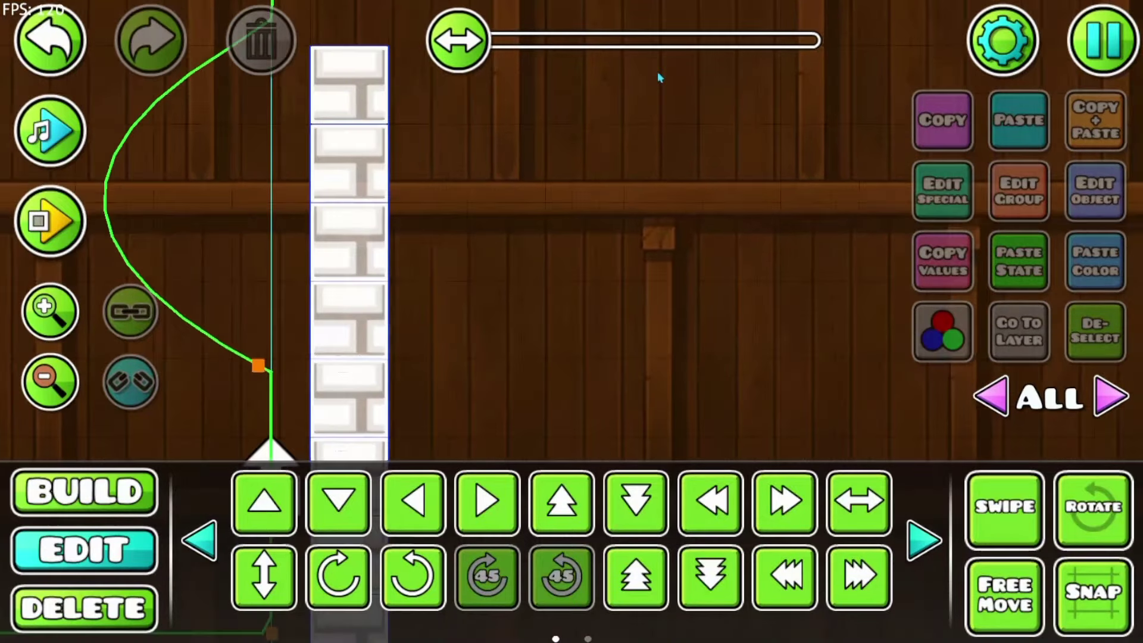
Step: Extend the top of the brick column with a horizontal row of nine more brick blocks
{"action": "left_click_drag", "start_coordinate": [688, 75], "coordinate": [778, 288]}
{"action": "key", "text": "1"}
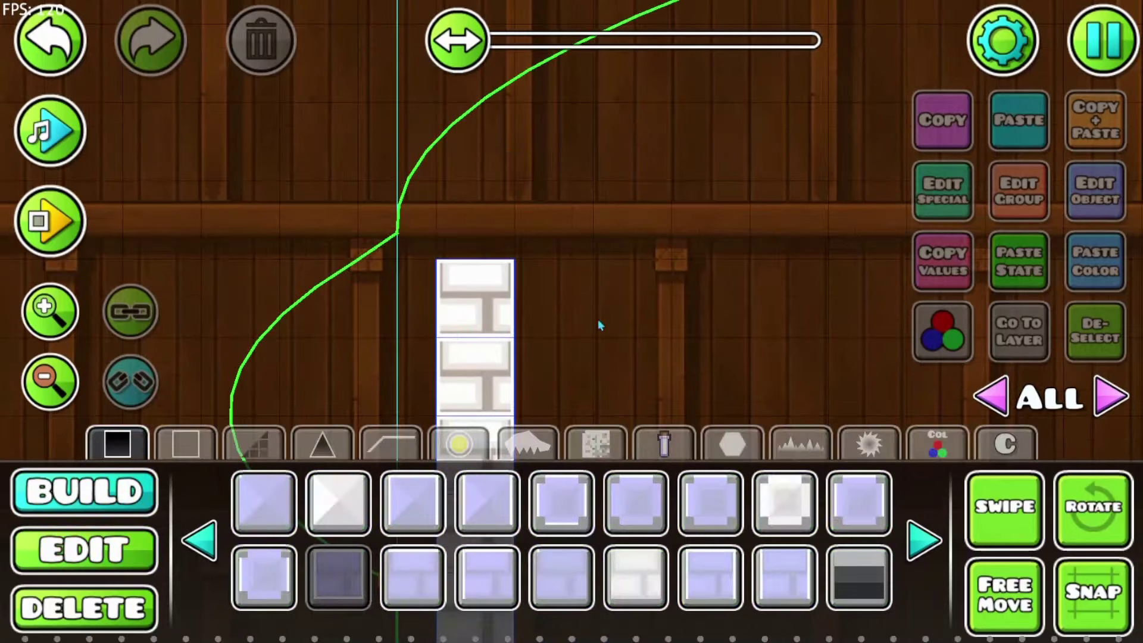
{"action": "left_click", "coordinate": [555, 298]}
{"action": "left_click", "coordinate": [633, 298]}
{"action": "left_click", "coordinate": [789, 298]}
{"action": "left_click", "coordinate": [711, 298]}
{"action": "left_click", "coordinate": [868, 298]}
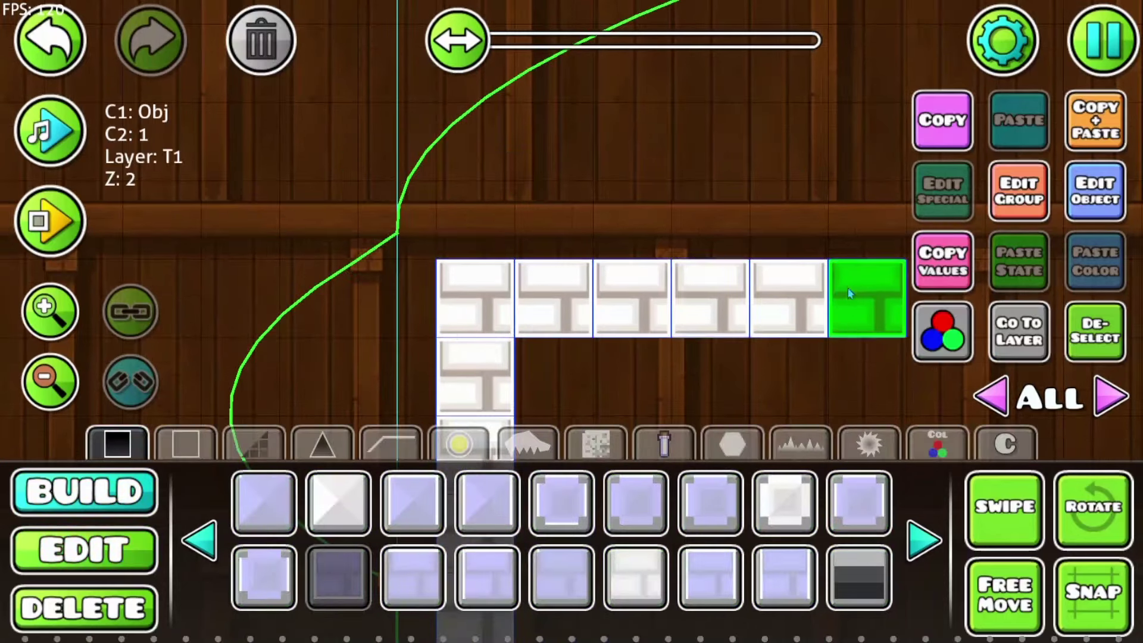
{"action": "left_click_drag", "start_coordinate": [839, 295], "coordinate": [652, 298]}
{"action": "left_click", "coordinate": [759, 301]}
{"action": "left_click", "coordinate": [836, 301]}
{"action": "left_click_drag", "start_coordinate": [873, 308], "coordinate": [687, 306]}
{"action": "left_click", "coordinate": [751, 302]}
{"action": "left_click", "coordinate": [813, 295]}
{"action": "left_click_drag", "start_coordinate": [753, 326], "coordinate": [1057, 327]}
Step: Duplicate the up arrow trigger to above the brick corner and rotate the copy 90 degrees clockwise
{"action": "left_click_drag", "start_coordinate": [381, 344], "coordinate": [439, 115]}
{"action": "left_click_drag", "start_coordinate": [271, 194], "coordinate": [347, 144]}
{"action": "key", "text": "2"}
{"action": "left_click", "coordinate": [458, 415]}
{"action": "left_click_drag", "start_coordinate": [550, 346], "coordinate": [554, 385]}
{"action": "left_click", "coordinate": [1106, 132]}
{"action": "left_click", "coordinate": [562, 503]}
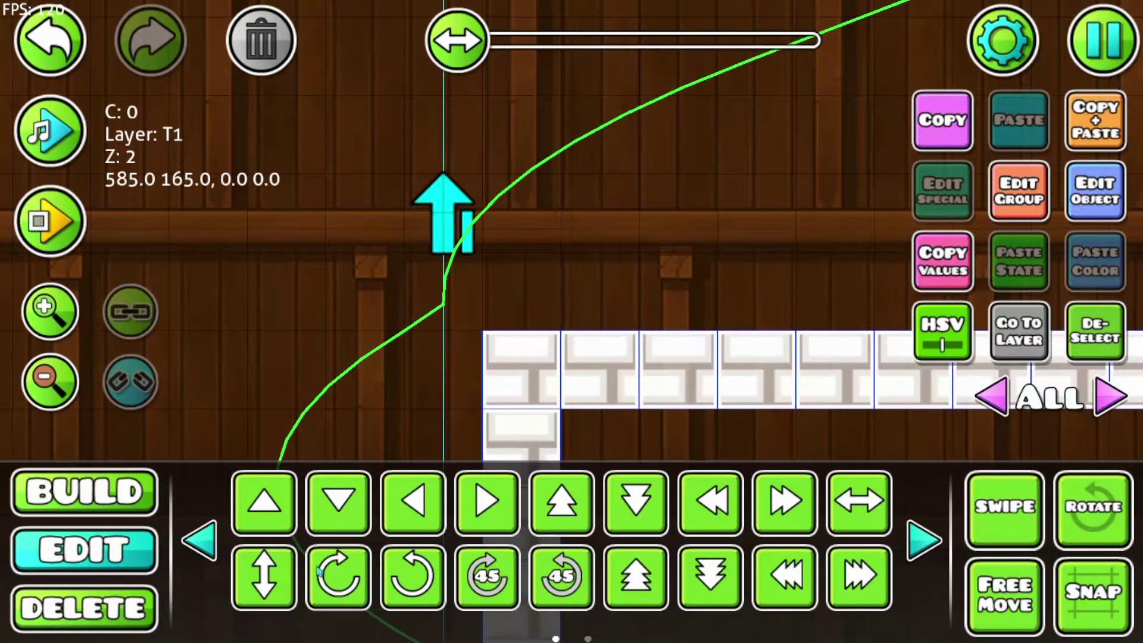
{"action": "left_click", "coordinate": [319, 571]}
{"action": "left_click_drag", "start_coordinate": [609, 333], "coordinate": [716, 300]}
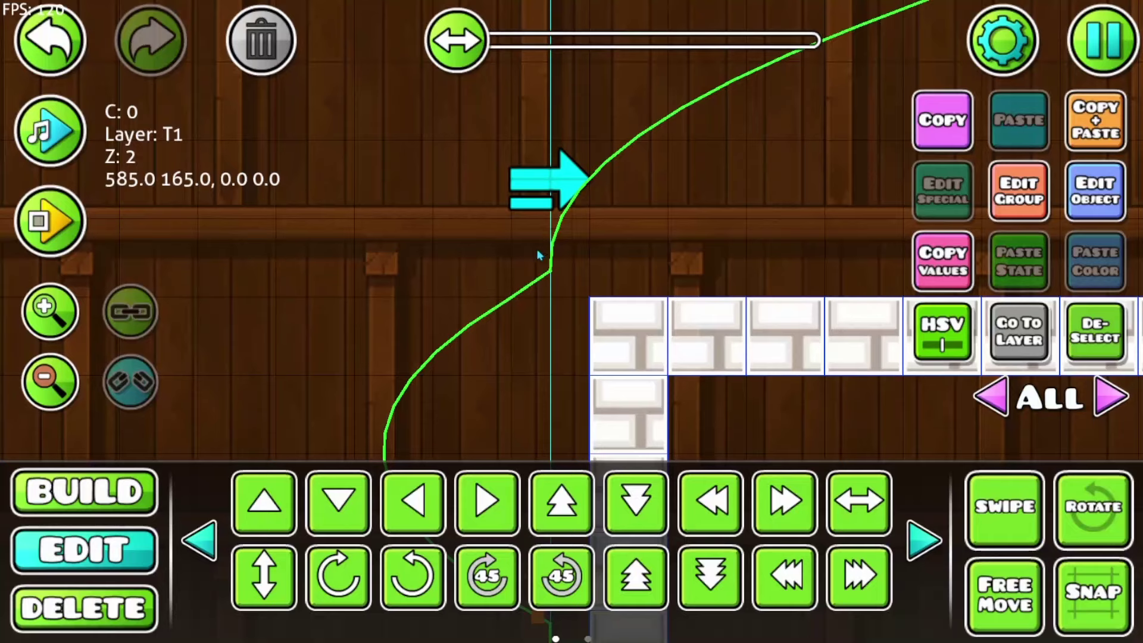
Step: Enable Change Channel with target channel 0 on the right-pointing rotate gameplay trigger
{"action": "left_click", "coordinate": [1085, 198]}
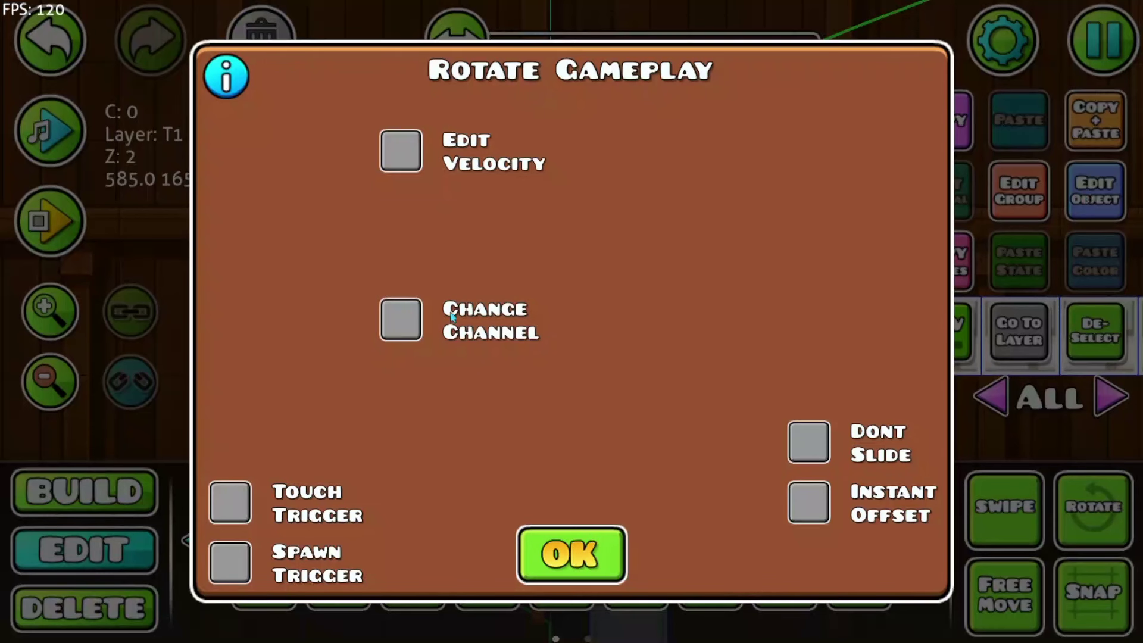
{"action": "left_click", "coordinate": [401, 319]}
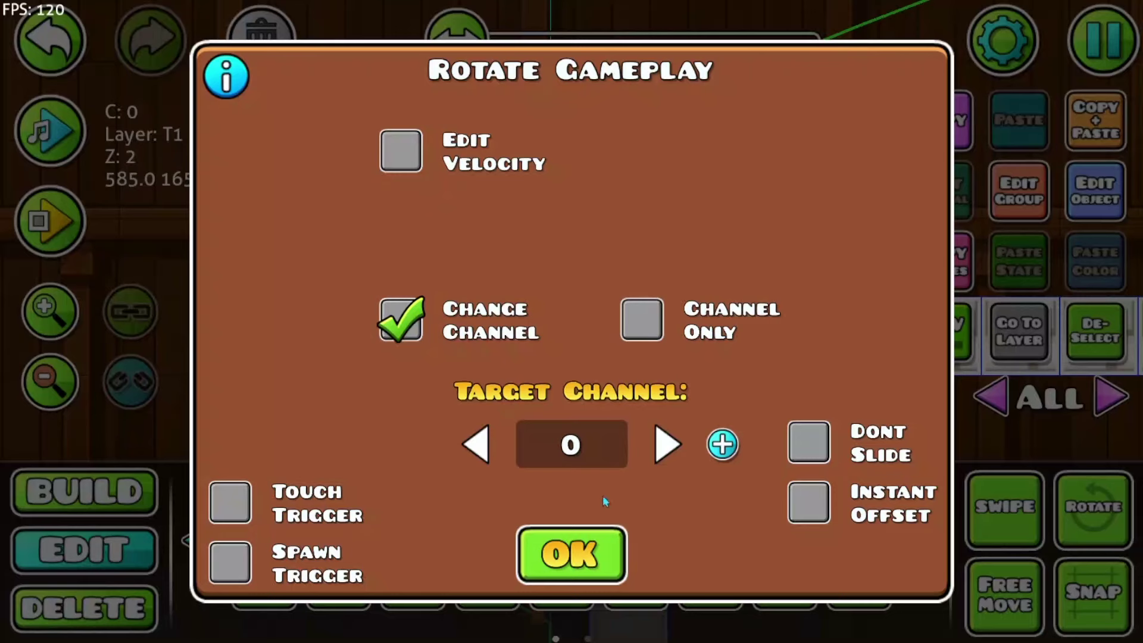
{"action": "left_click", "coordinate": [594, 542]}
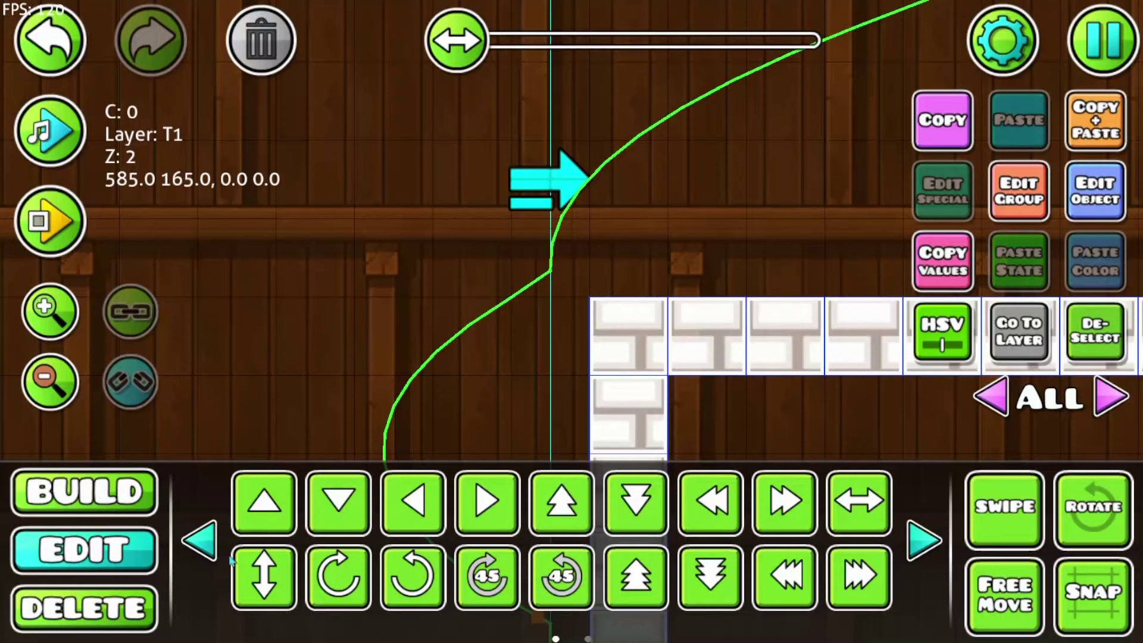
{"action": "left_click", "coordinate": [124, 497]}
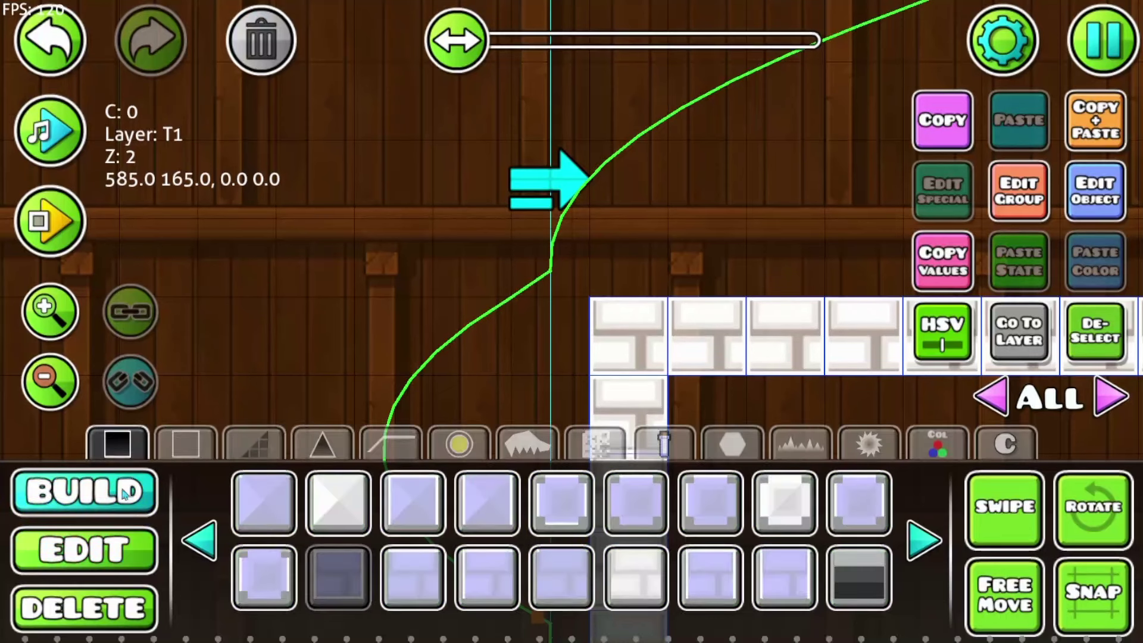
{"action": "left_click", "coordinate": [928, 456]}
{"action": "left_click", "coordinate": [1106, 196]}
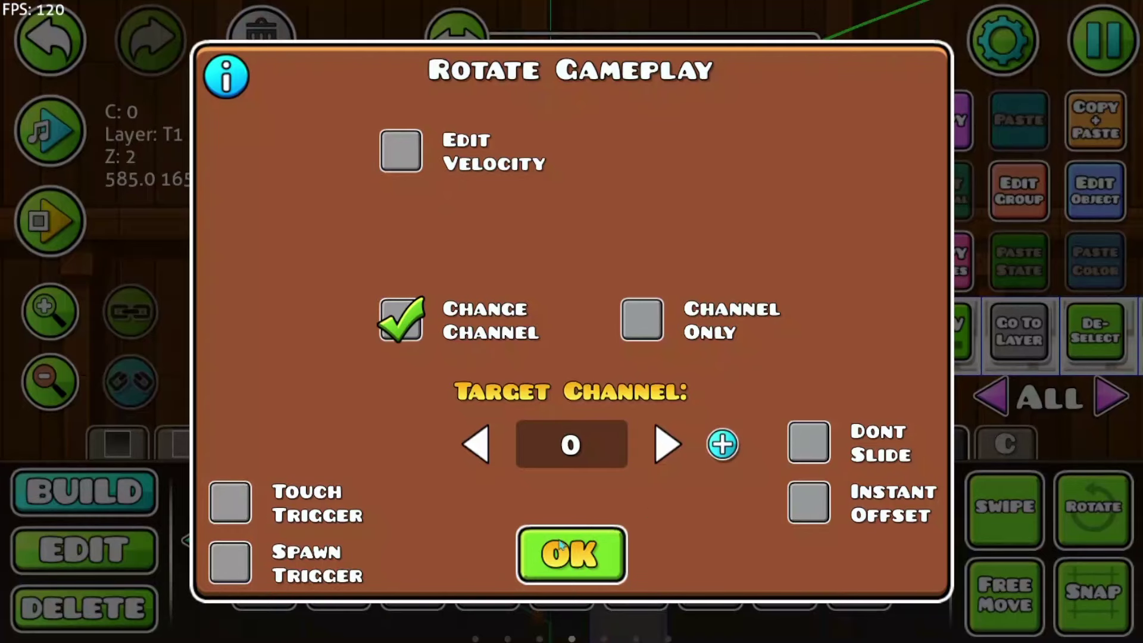
{"action": "left_click", "coordinate": [535, 559]}
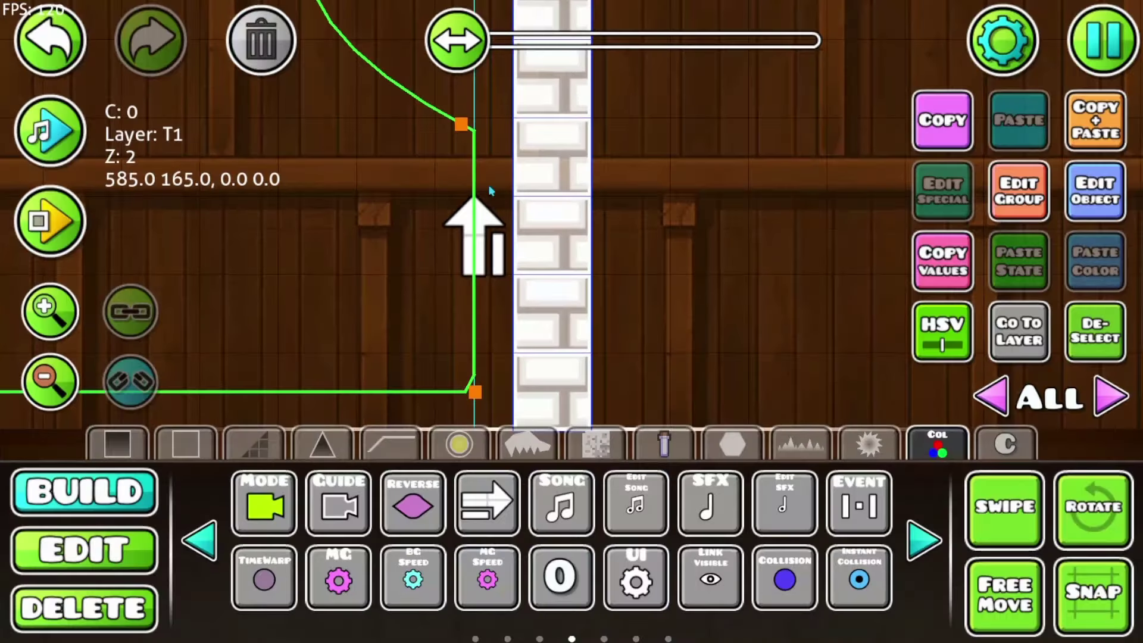
Step: Review the Change Channel settings of the up arrow trigger beside the brick column
{"action": "left_click", "coordinate": [57, 385]}
{"action": "left_click", "coordinate": [56, 386]}
{"action": "left_click", "coordinate": [56, 386]}
{"action": "left_click", "coordinate": [57, 386]}
{"action": "left_click", "coordinate": [56, 385]}
{"action": "left_click", "coordinate": [56, 386]}
{"action": "left_click", "coordinate": [57, 386]}
{"action": "left_click_drag", "start_coordinate": [460, 313], "coordinate": [437, 197]}
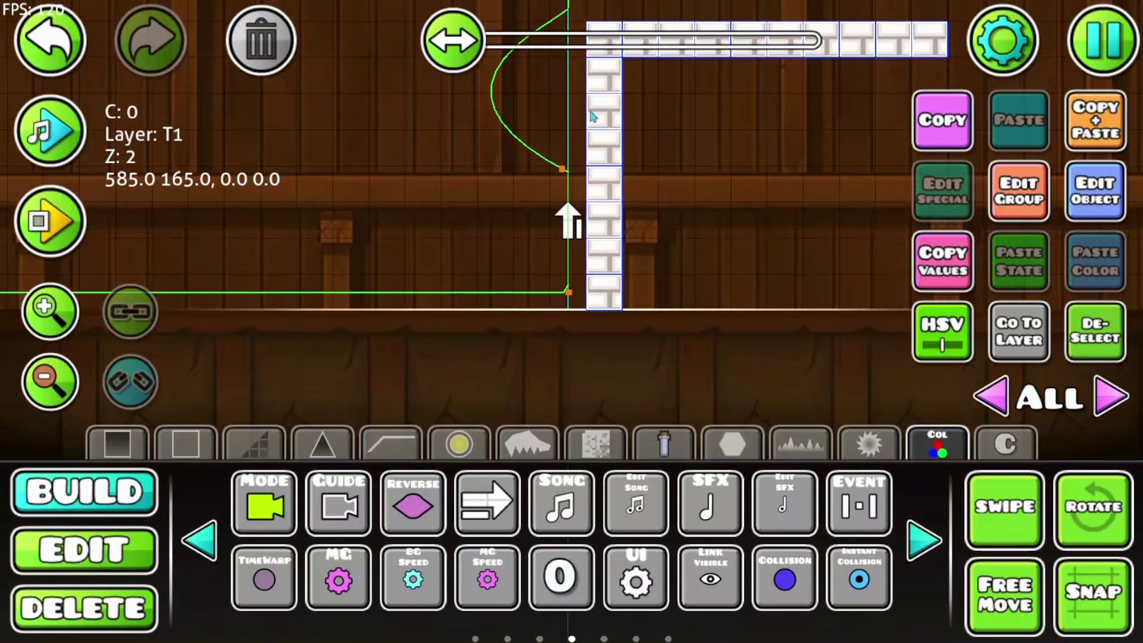
{"action": "scroll", "coordinate": [812, 127], "scroll_direction": "up", "scroll_amount": 2}
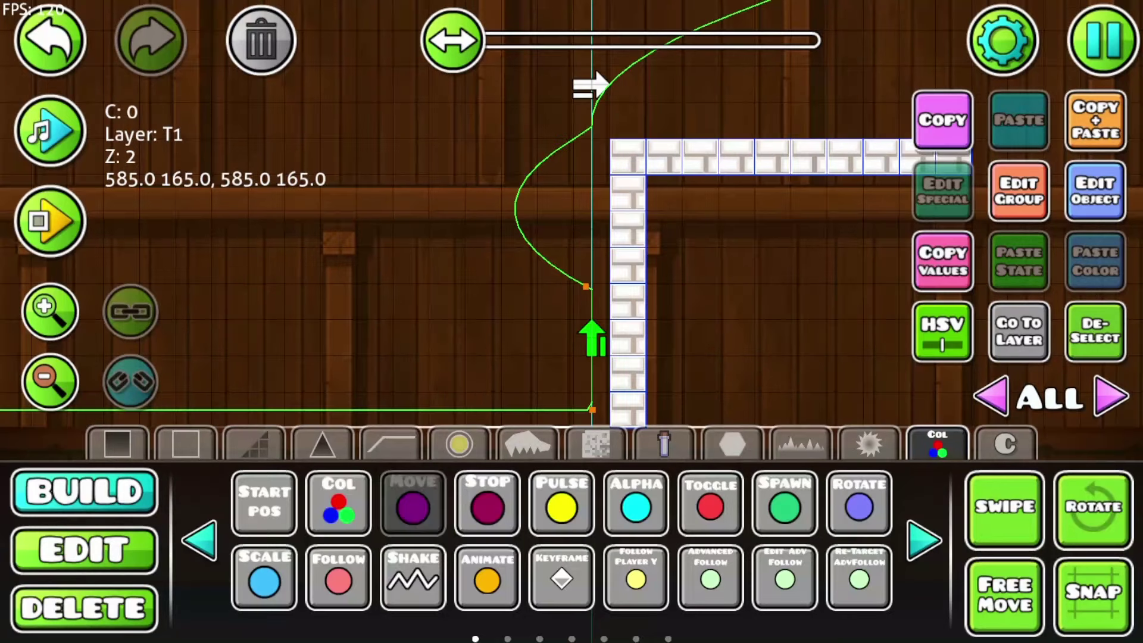
{"action": "left_click", "coordinate": [1096, 191]}
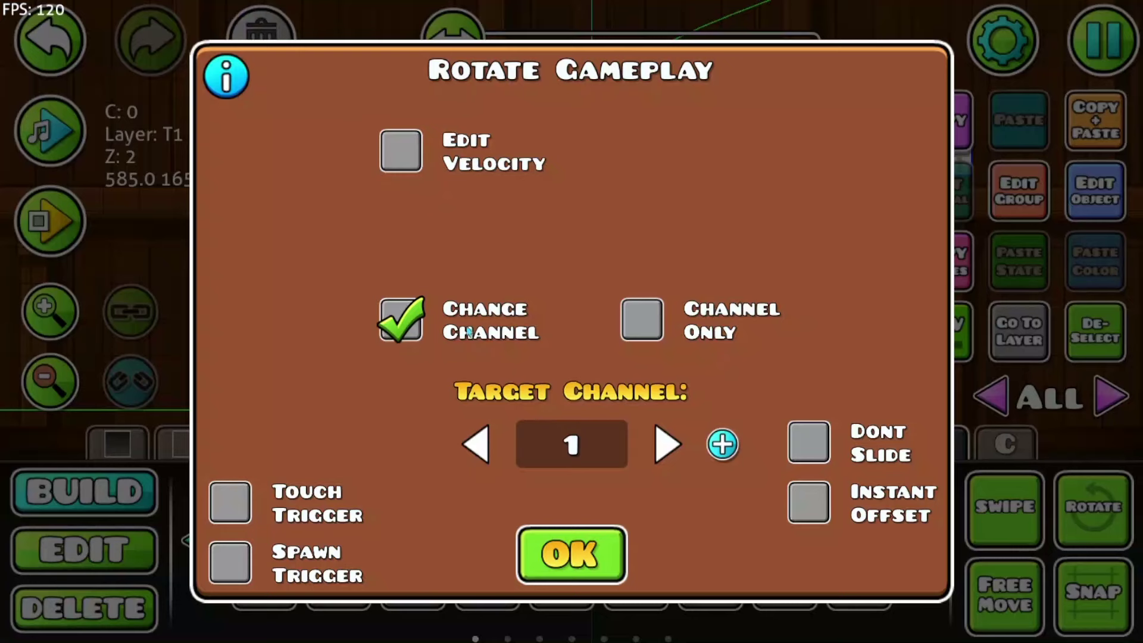
{"action": "left_click", "coordinate": [604, 536]}
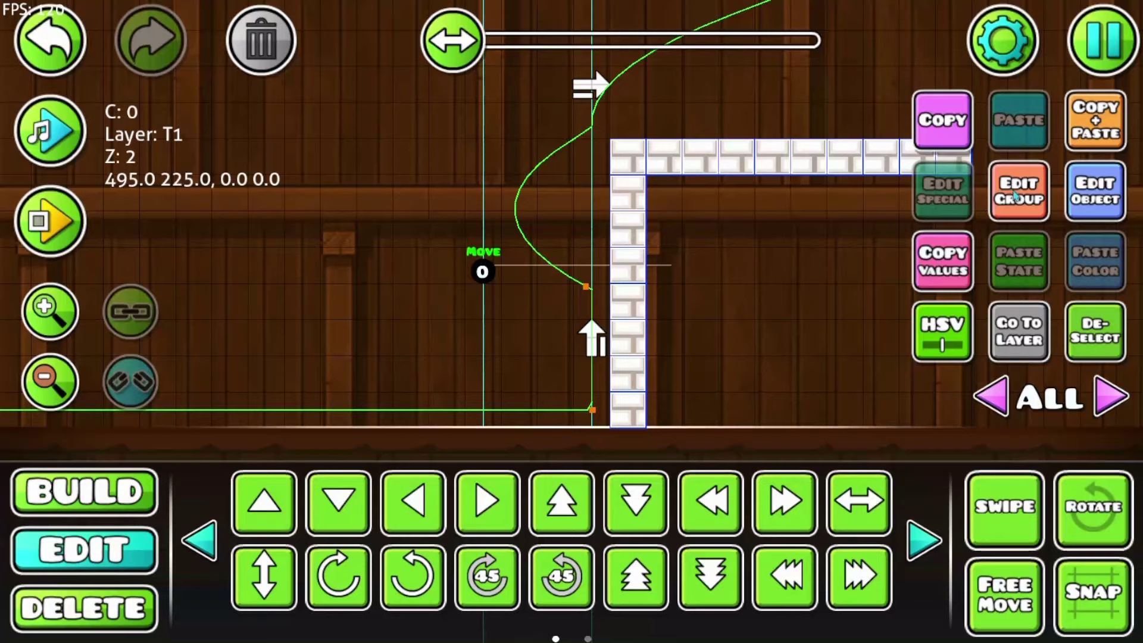
Step: Set the Move trigger's order to 1,0 in its group settings
{"action": "left_click", "coordinate": [1023, 196]}
{"action": "left_click", "coordinate": [911, 582]}
{"action": "left_click", "coordinate": [574, 586]}
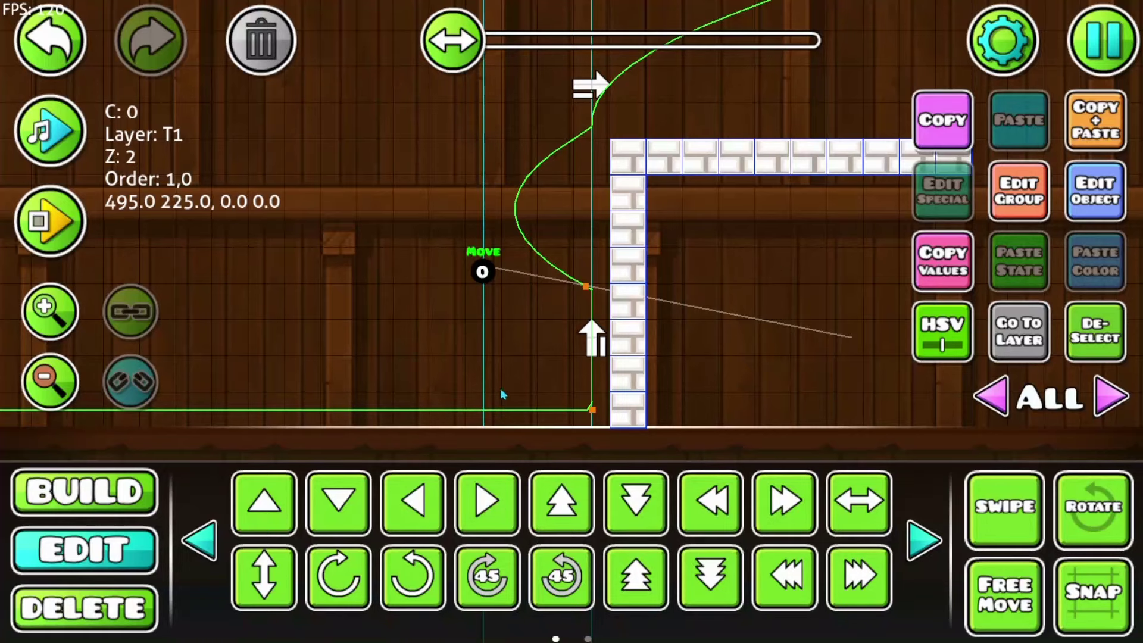
{"action": "scroll", "coordinate": [483, 145], "scroll_direction": "up", "scroll_amount": 2}
{"action": "left_click_drag", "start_coordinate": [498, 218], "coordinate": [462, 302]}
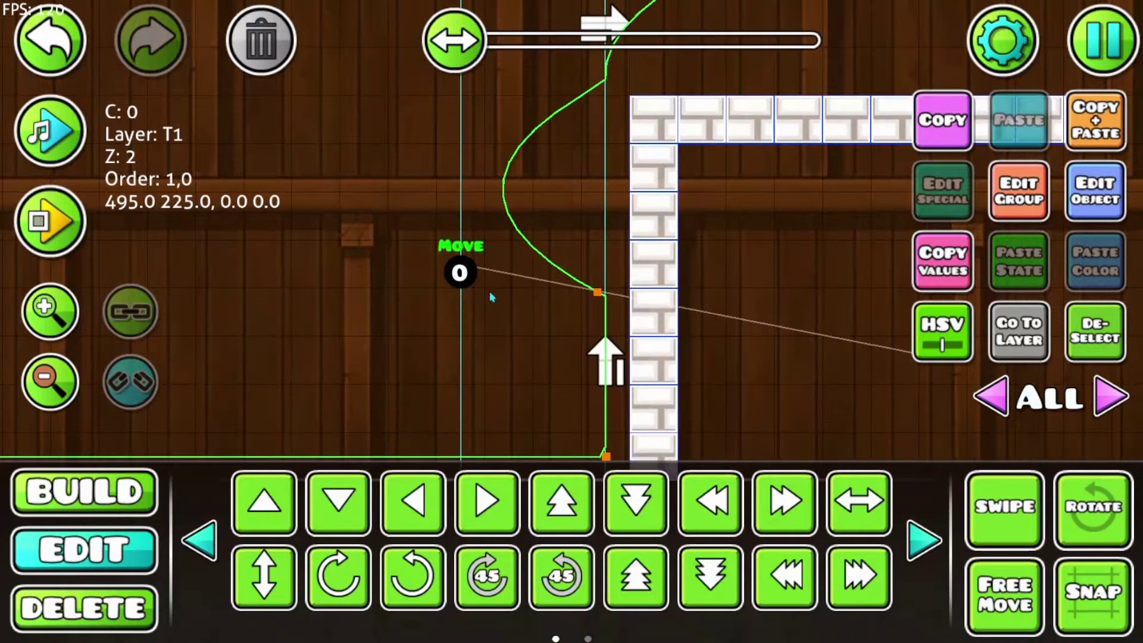
Step: Delete the Move trigger and place a right-pointing rotate gameplay trigger beside the middle of the brick column
{"action": "key", "text": "Delete"}
{"action": "key", "text": "1"}
{"action": "left_click_drag", "start_coordinate": [633, 204], "coordinate": [583, 235]}
{"action": "left_click", "coordinate": [549, 261]}
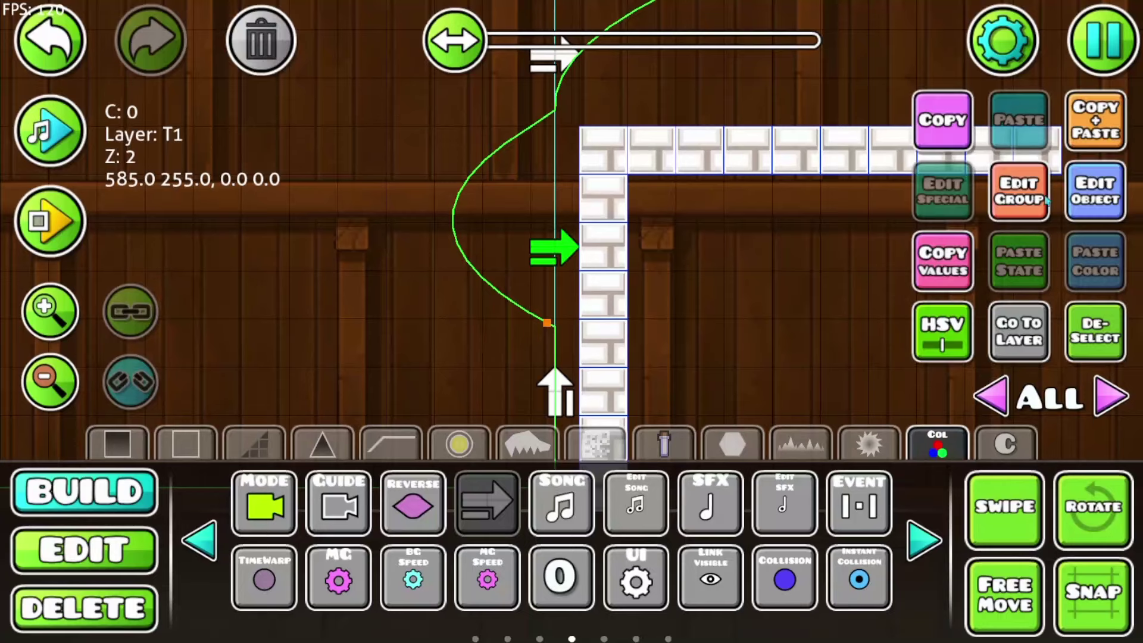
Step: Enable Change Channel and Channel Only on the new rotate gameplay trigger, raise its target channel by two, and playtest
{"action": "left_click", "coordinate": [1096, 200]}
{"action": "left_click", "coordinate": [399, 335]}
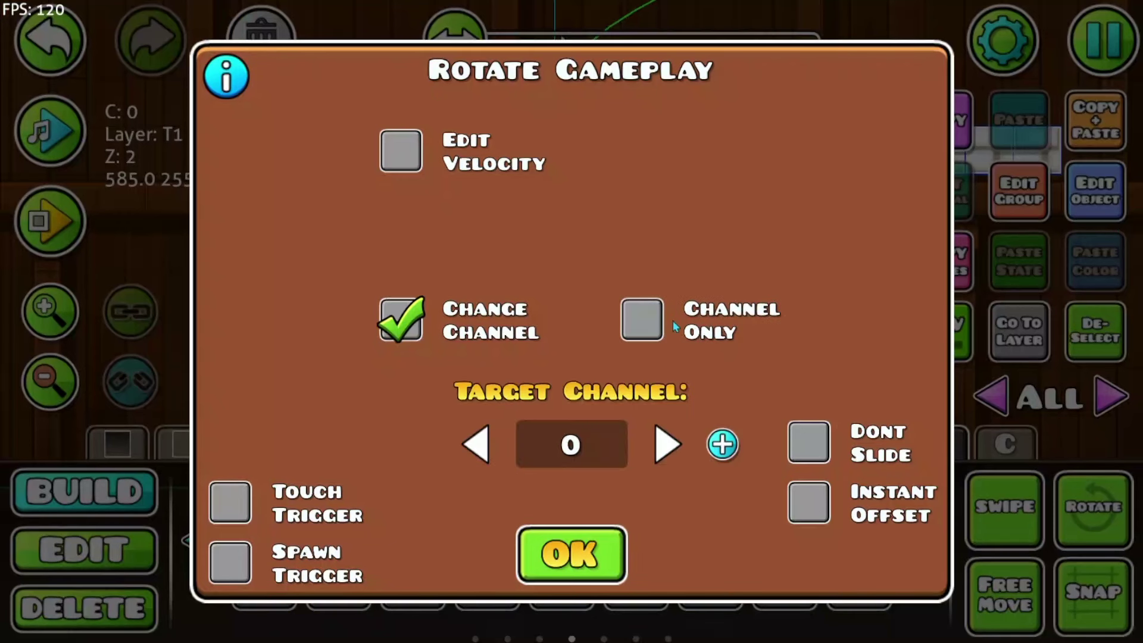
{"action": "left_click", "coordinate": [636, 317]}
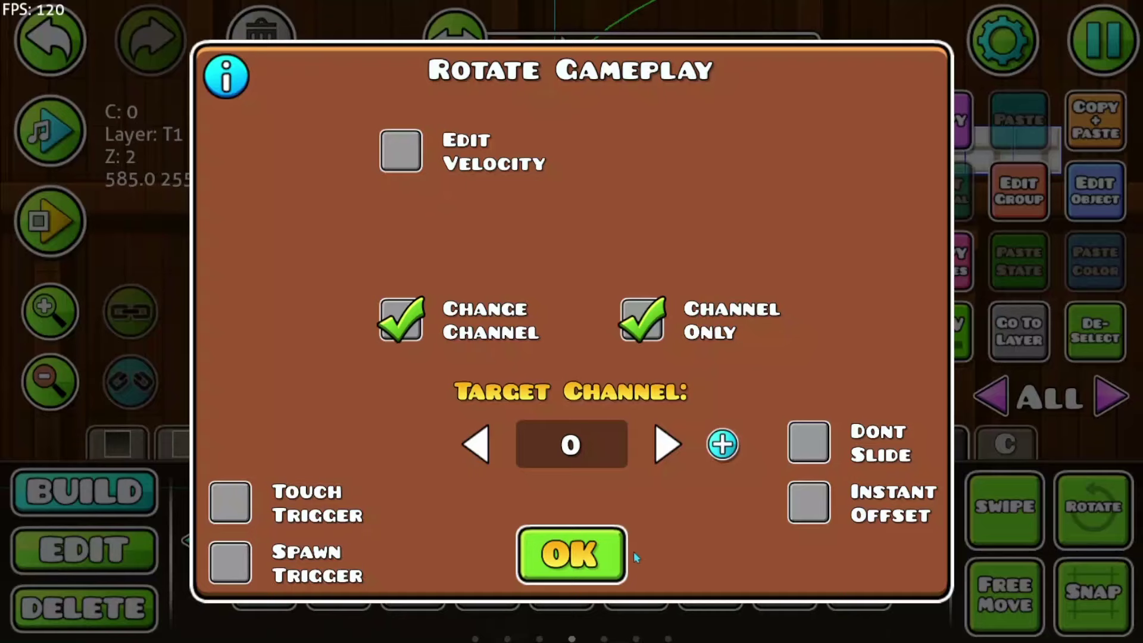
{"action": "left_click", "coordinate": [673, 446]}
{"action": "left_click", "coordinate": [673, 446]}
{"action": "left_click", "coordinate": [554, 578]}
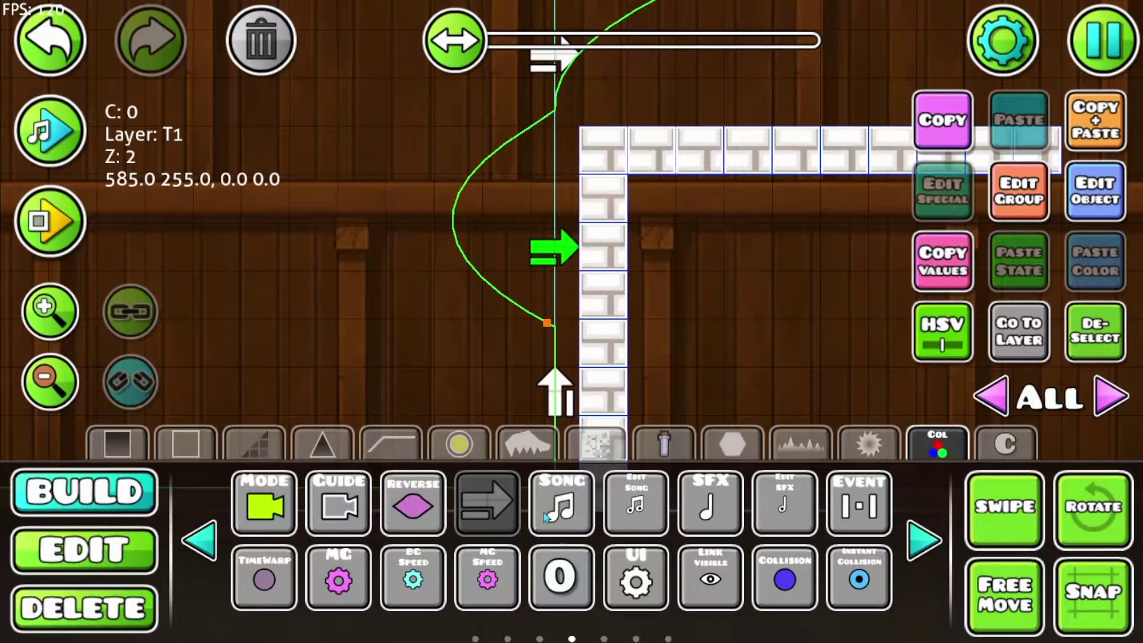
{"action": "left_click", "coordinate": [78, 224]}
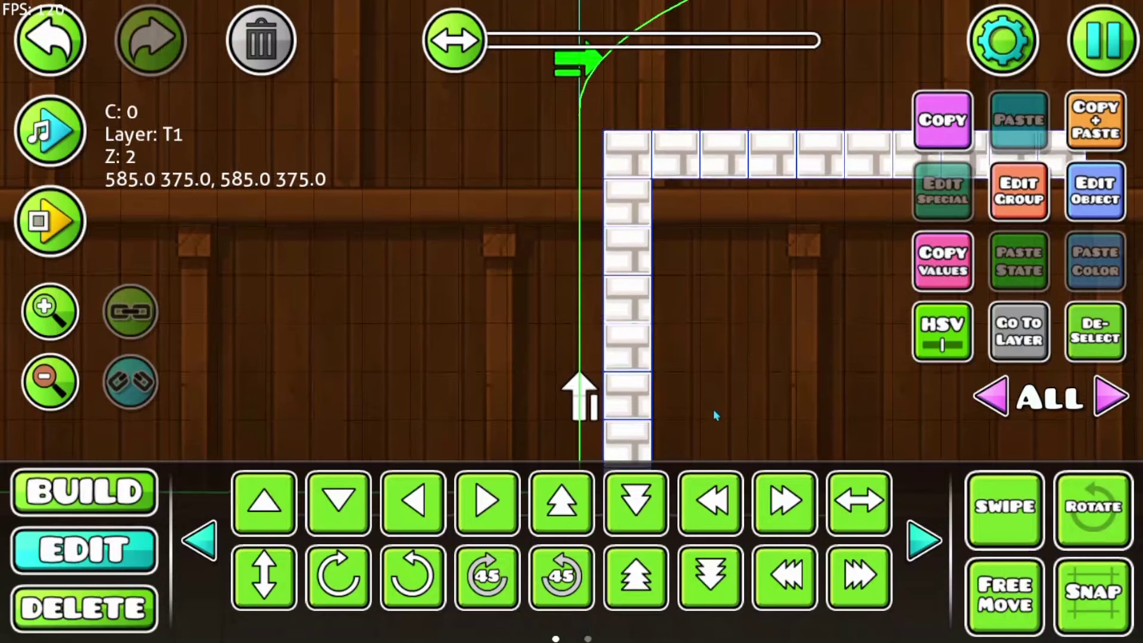
Step: Place a camera Rotate trigger directly beside the up arrow trigger at the foot of the brick column
{"action": "scroll", "coordinate": [714, 423], "scroll_direction": "down", "scroll_amount": 4}
{"action": "left_click", "coordinate": [83, 492]}
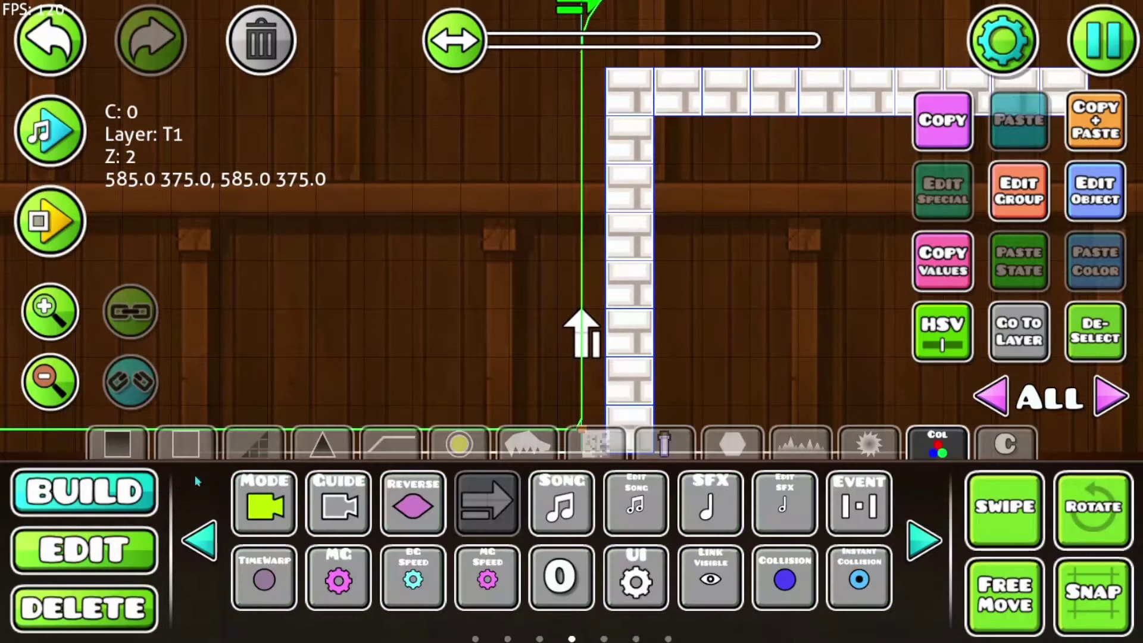
{"action": "left_click_drag", "start_coordinate": [482, 487], "coordinate": [665, 583]}
{"action": "left_click", "coordinate": [786, 576]}
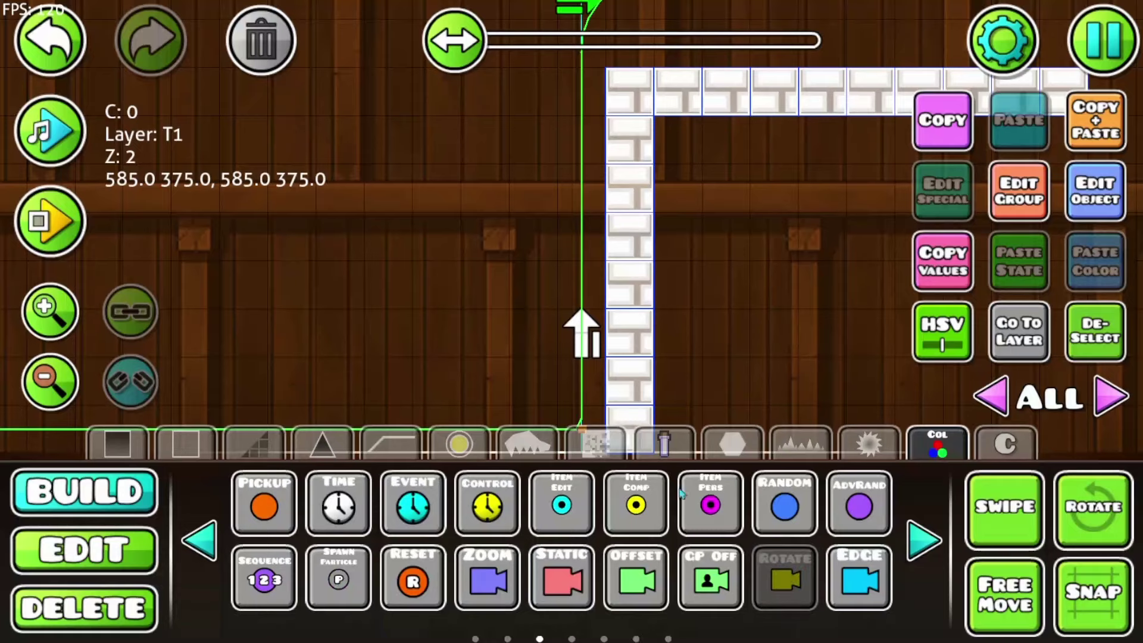
{"action": "left_click_drag", "start_coordinate": [541, 296], "coordinate": [511, 229]}
{"action": "left_click", "coordinate": [505, 266]}
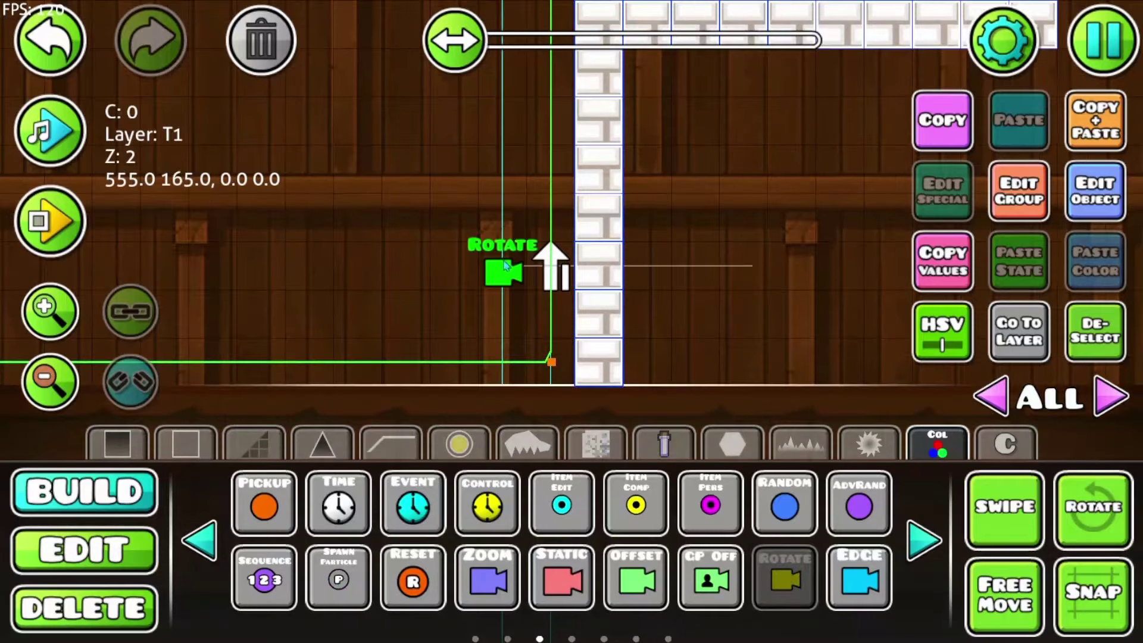
Step: Set the camera Rotate trigger to 90 degrees with a move time of 0.25
{"action": "left_click", "coordinate": [1124, 190]}
{"action": "left_click", "coordinate": [470, 206]}
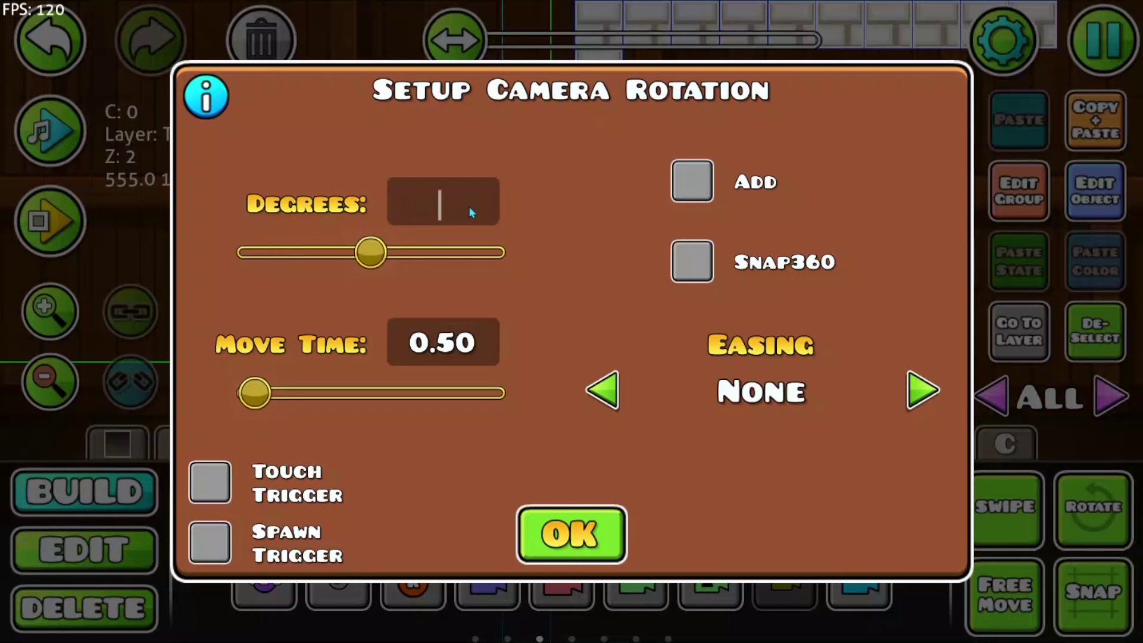
{"action": "type", "text": "90"}
{"action": "left_click", "coordinate": [455, 346]}
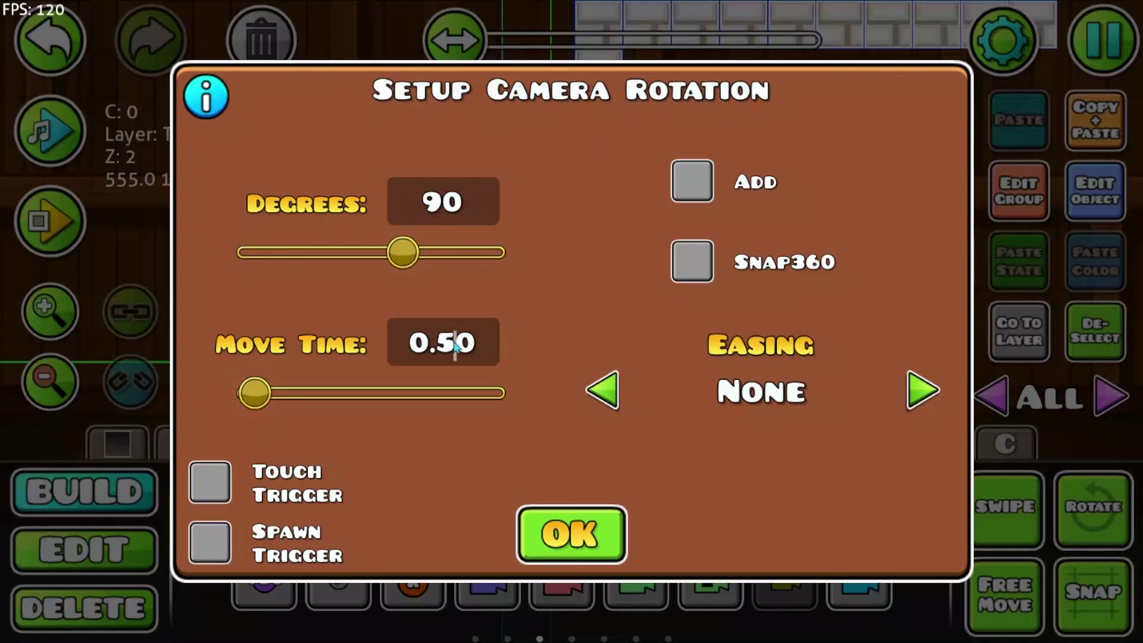
{"action": "key", "text": "BackSpace"}
{"action": "key", "text": "Delete"}
{"action": "type", "text": "25"}
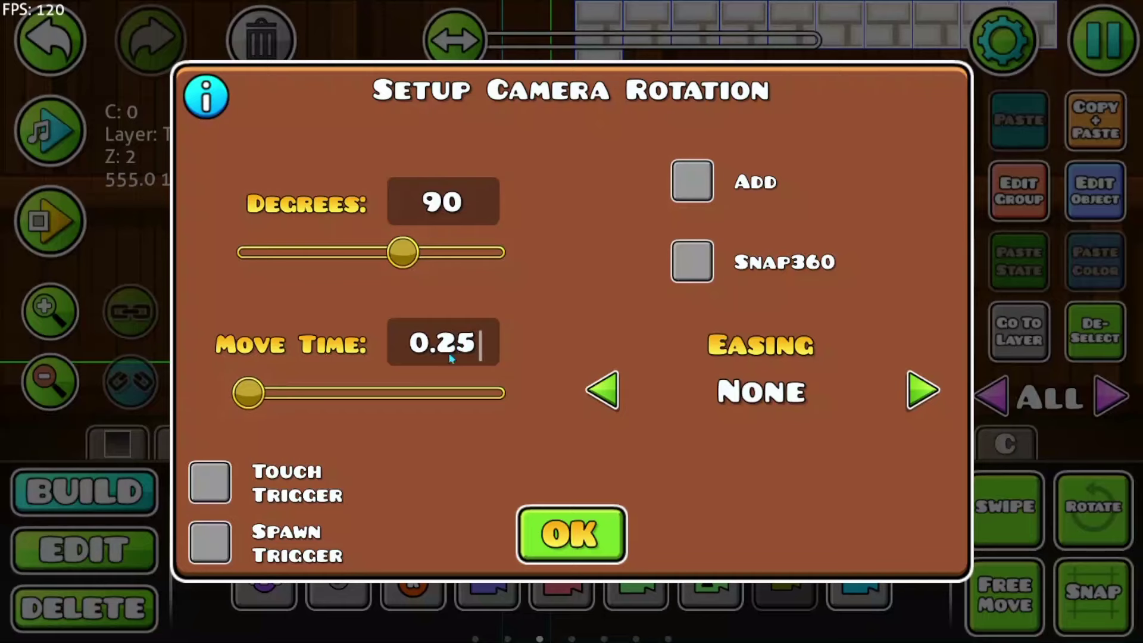
{"action": "left_click", "coordinate": [587, 528]}
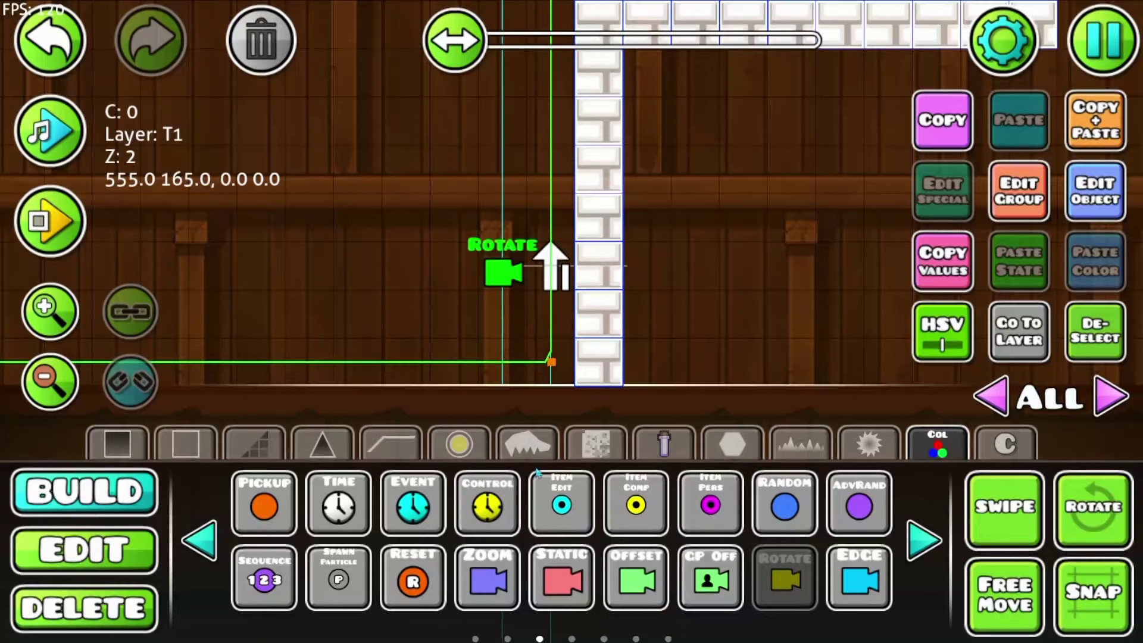
Step: Playtest the level to check the camera rotation during the wall section
{"action": "scroll", "coordinate": [417, 369], "scroll_direction": "up", "scroll_amount": 3}
{"action": "key", "text": "Return"}
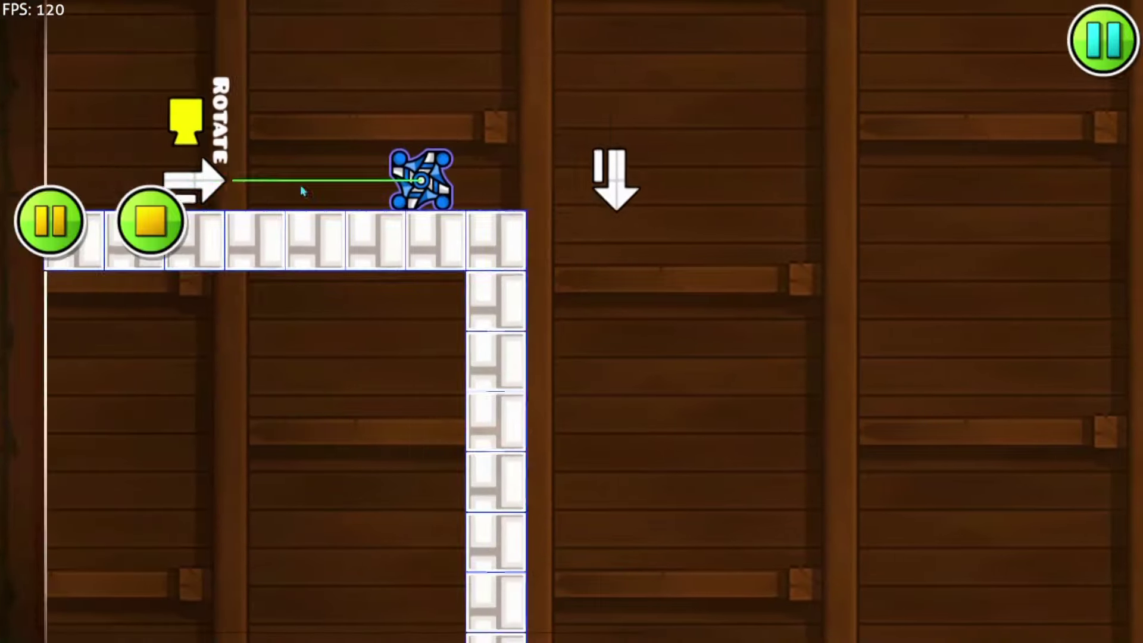
{"action": "left_click", "coordinate": [170, 222]}
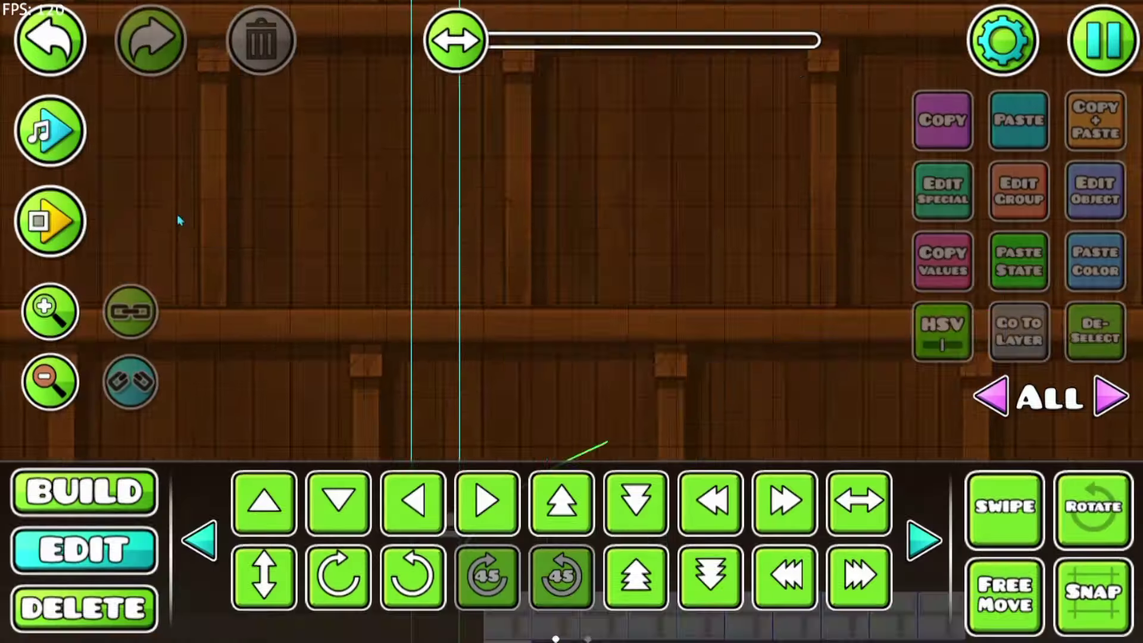
Step: Duplicate the camera Rotate trigger and move the copy six blocks up, near the brick corner
{"action": "scroll", "coordinate": [190, 229], "scroll_direction": "down", "scroll_amount": 6}
{"action": "scroll", "coordinate": [440, 357], "scroll_direction": "up", "scroll_amount": 2}
{"action": "left_click", "coordinate": [440, 387]}
{"action": "scroll", "coordinate": [571, 240], "scroll_direction": "up", "scroll_amount": 1}
{"action": "left_click_drag", "start_coordinate": [571, 244], "coordinate": [567, 288]}
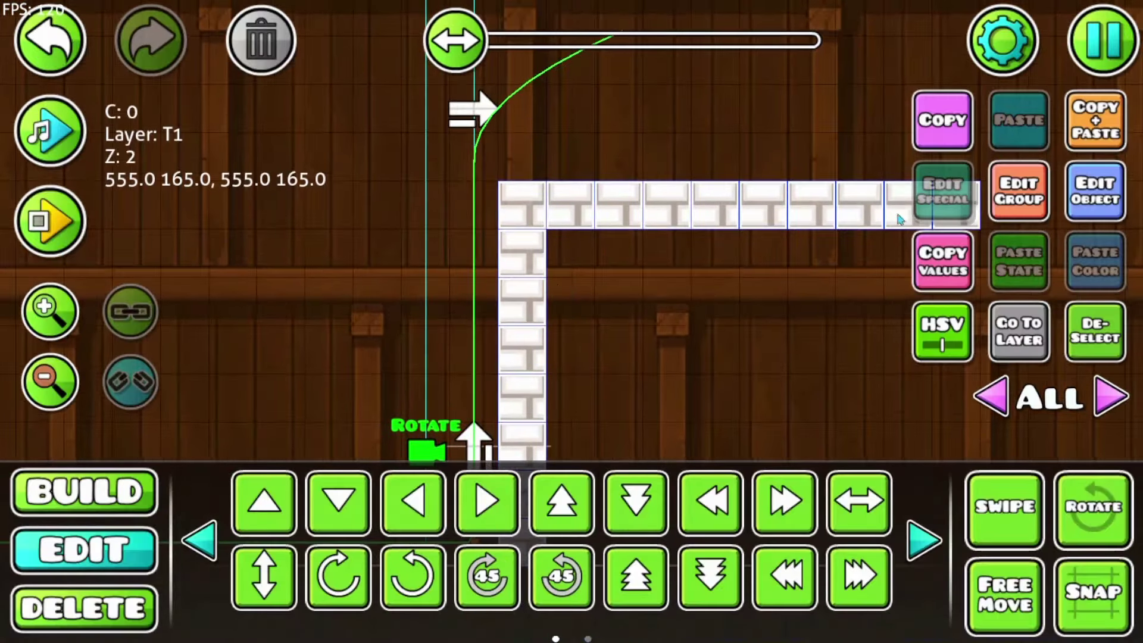
{"action": "left_click", "coordinate": [1095, 120]}
{"action": "left_click", "coordinate": [564, 500]}
{"action": "left_click", "coordinate": [565, 500]}
{"action": "left_click", "coordinate": [565, 500]}
{"action": "left_click", "coordinate": [564, 501]}
{"action": "left_click", "coordinate": [564, 500]}
{"action": "left_click", "coordinate": [565, 500]}
Step: Assign the copied camera Rotate trigger to channel 1 in its group settings
{"action": "left_click", "coordinate": [1006, 199]}
{"action": "left_click", "coordinate": [895, 577]}
{"action": "left_click", "coordinate": [614, 588]}
Step: Set the copied camera Rotate trigger to -90 degrees with Add enabled, and playtest the level
{"action": "left_click_drag", "start_coordinate": [574, 369], "coordinate": [553, 263]}
{"action": "left_click", "coordinate": [1095, 190]}
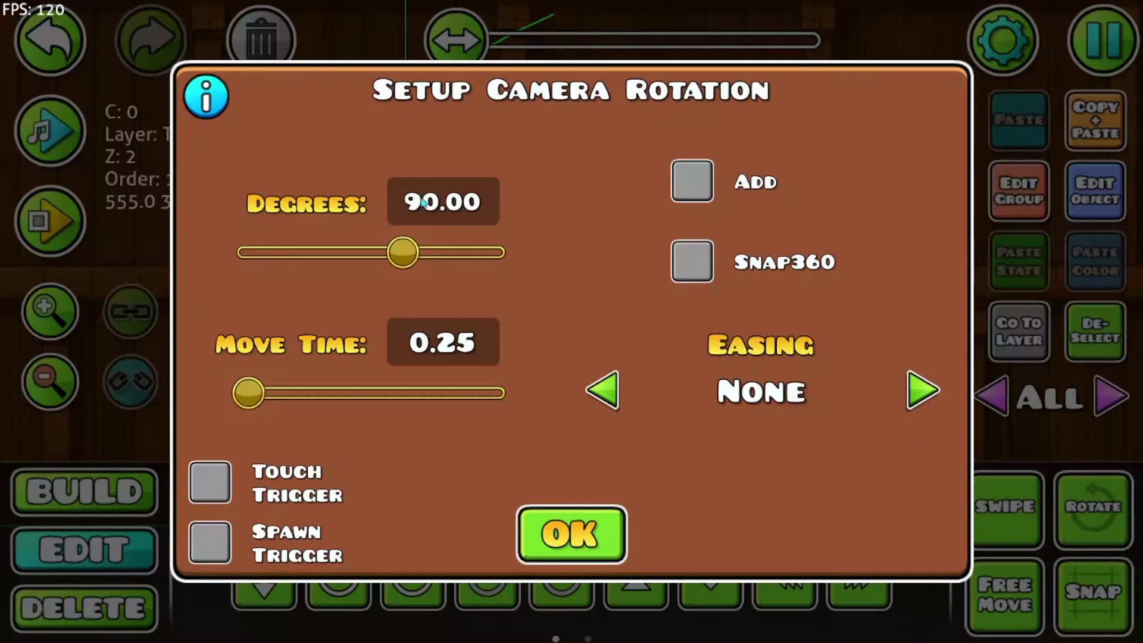
{"action": "left_click", "coordinate": [409, 206]}
{"action": "type", "text": "-"}
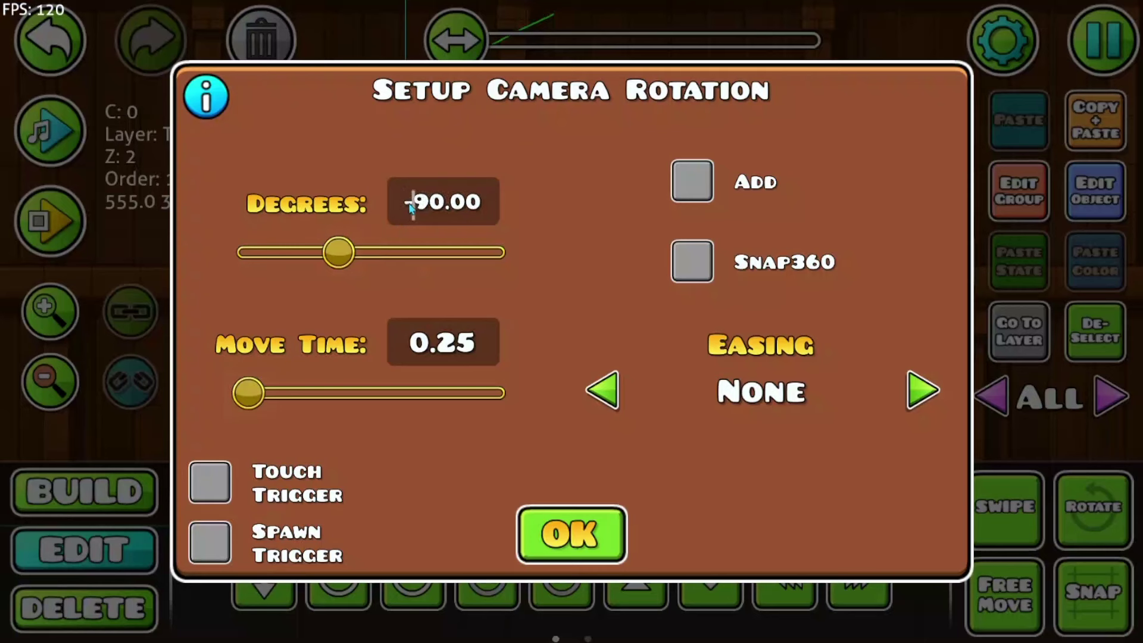
{"action": "left_click", "coordinate": [692, 180]}
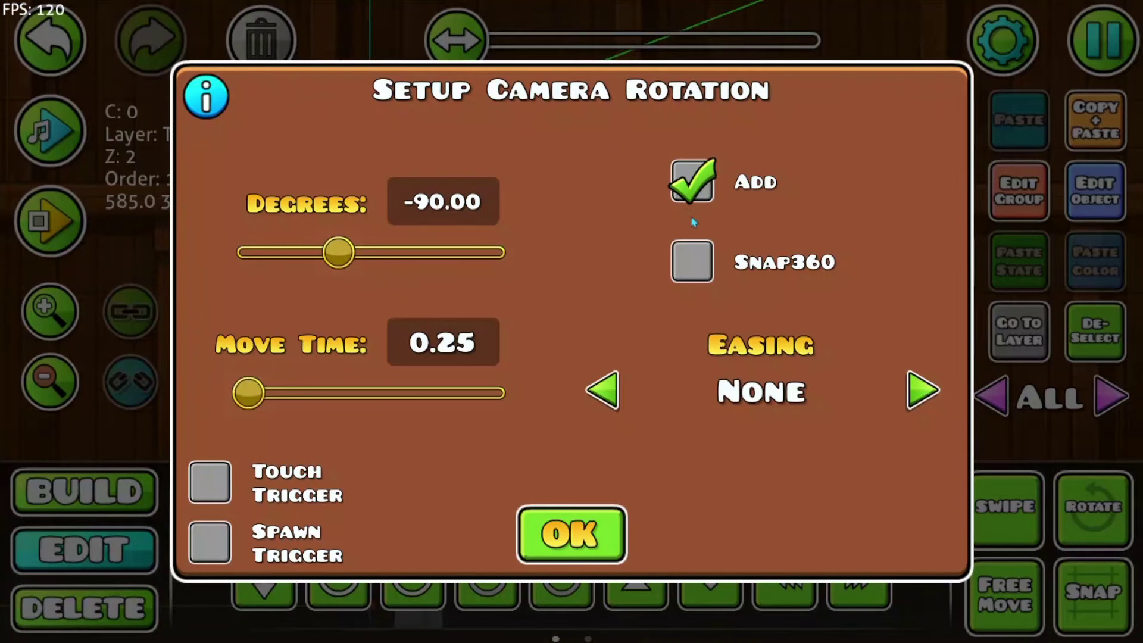
{"action": "left_click", "coordinate": [588, 546]}
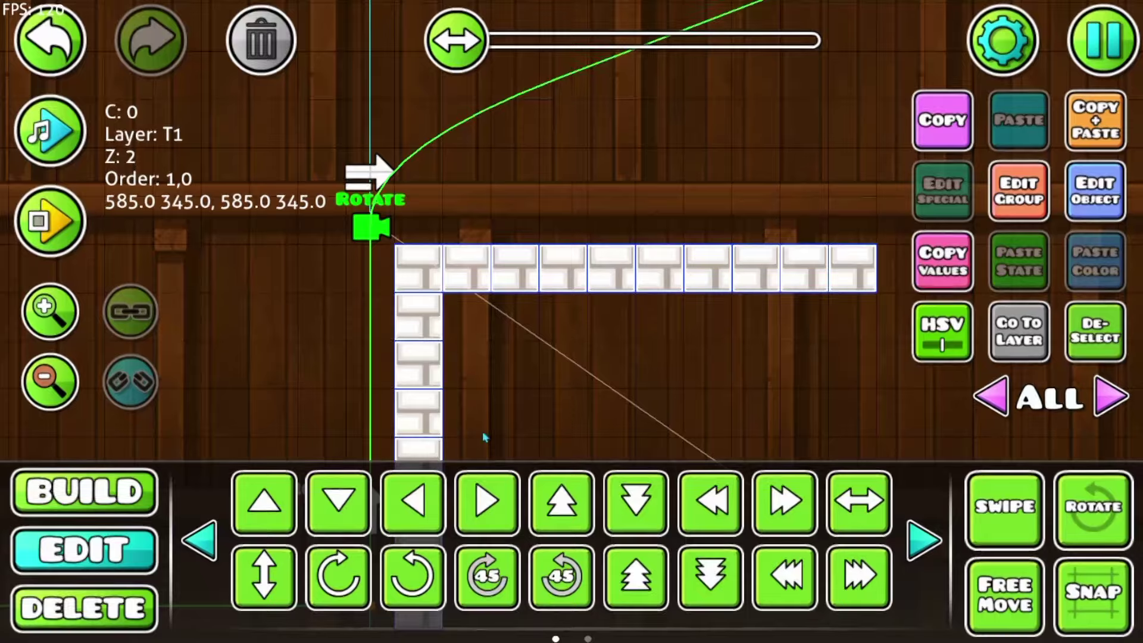
{"action": "left_click", "coordinate": [48, 219]}
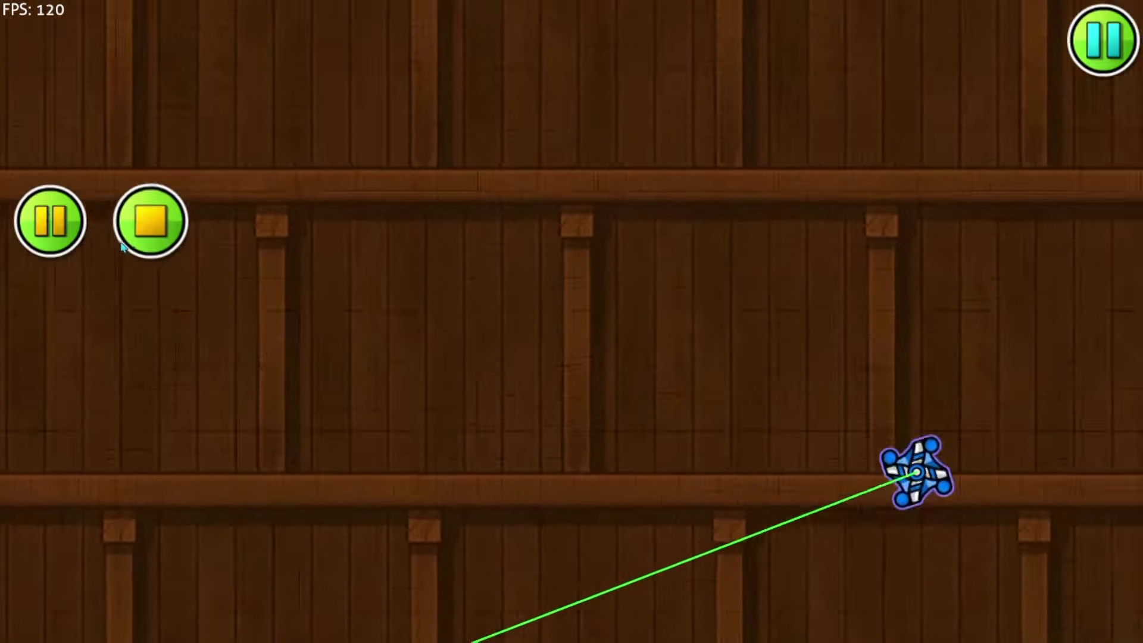
{"action": "left_click", "coordinate": [156, 229]}
Step: Assign the right-pointing rotate gameplay trigger above the brick corner to channel 1
{"action": "left_click", "coordinate": [390, 173]}
{"action": "left_click", "coordinate": [1019, 190]}
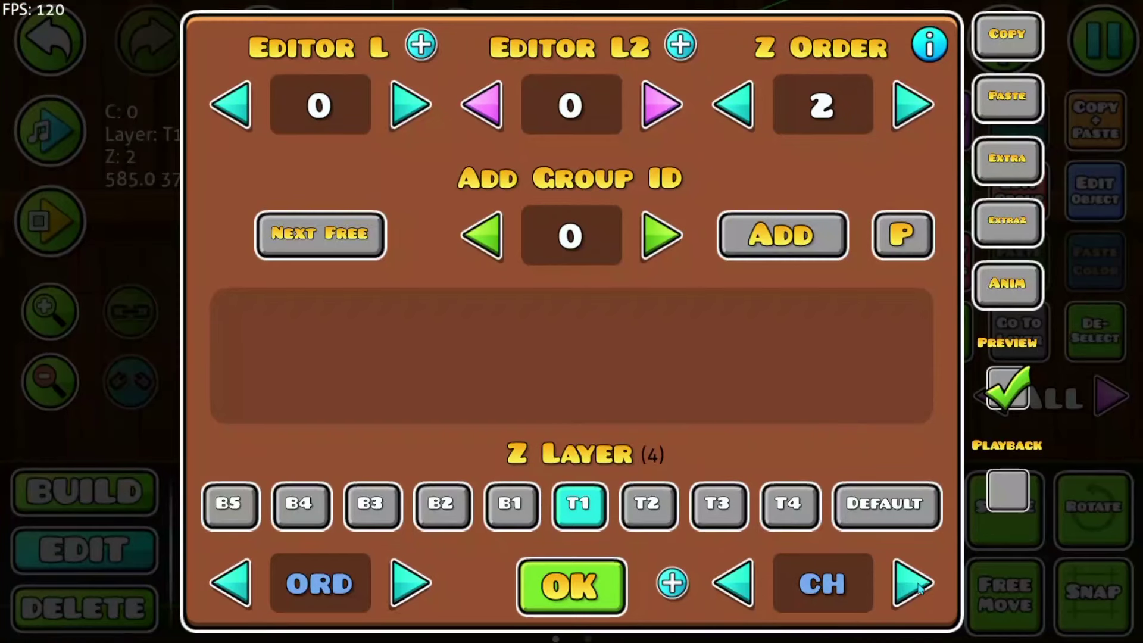
{"action": "left_click", "coordinate": [917, 585]}
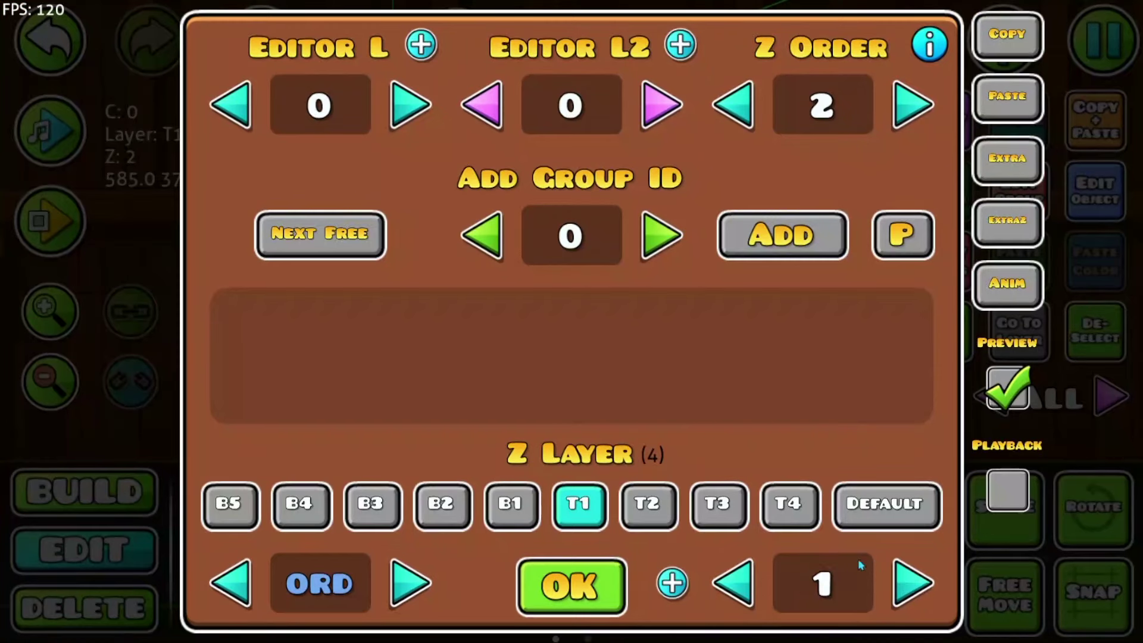
{"action": "left_click", "coordinate": [571, 585]}
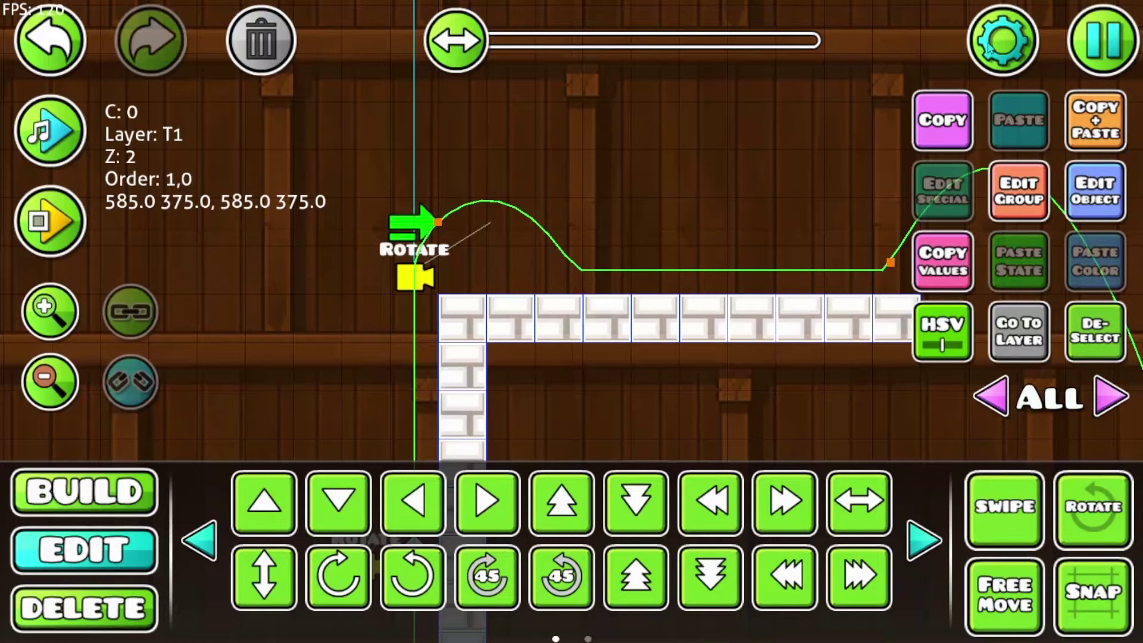
Step: Set the Y velocity modifier of the right-pointing rotate gameplay trigger to 5 and playtest the level
{"action": "left_click", "coordinate": [1095, 190]}
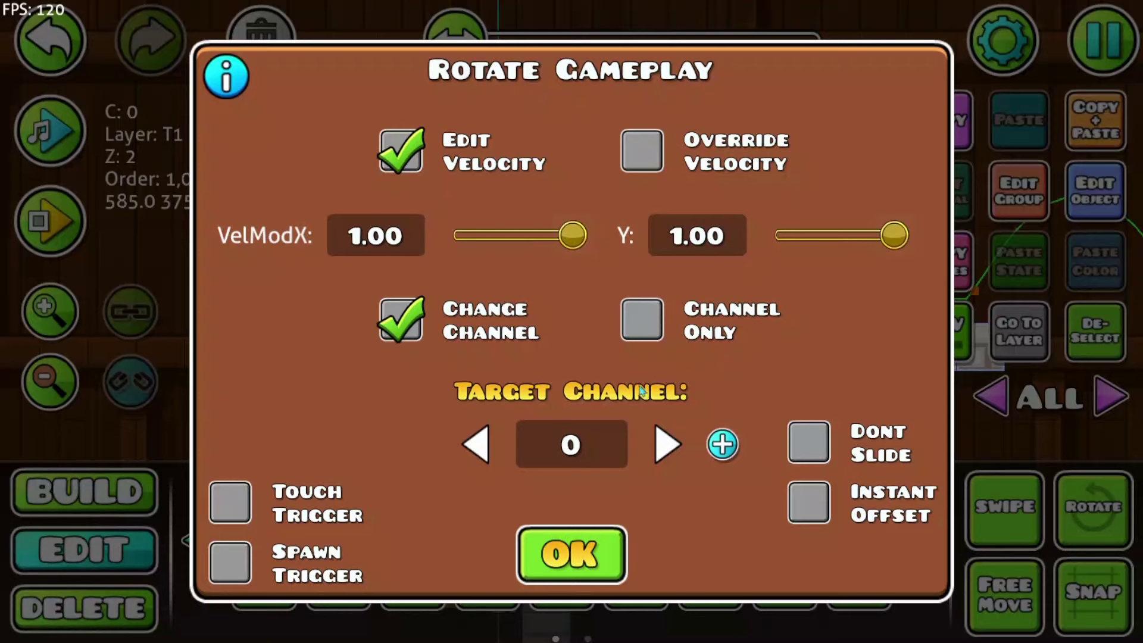
{"action": "left_click", "coordinate": [679, 236]}
{"action": "key", "text": "BackSpace"}
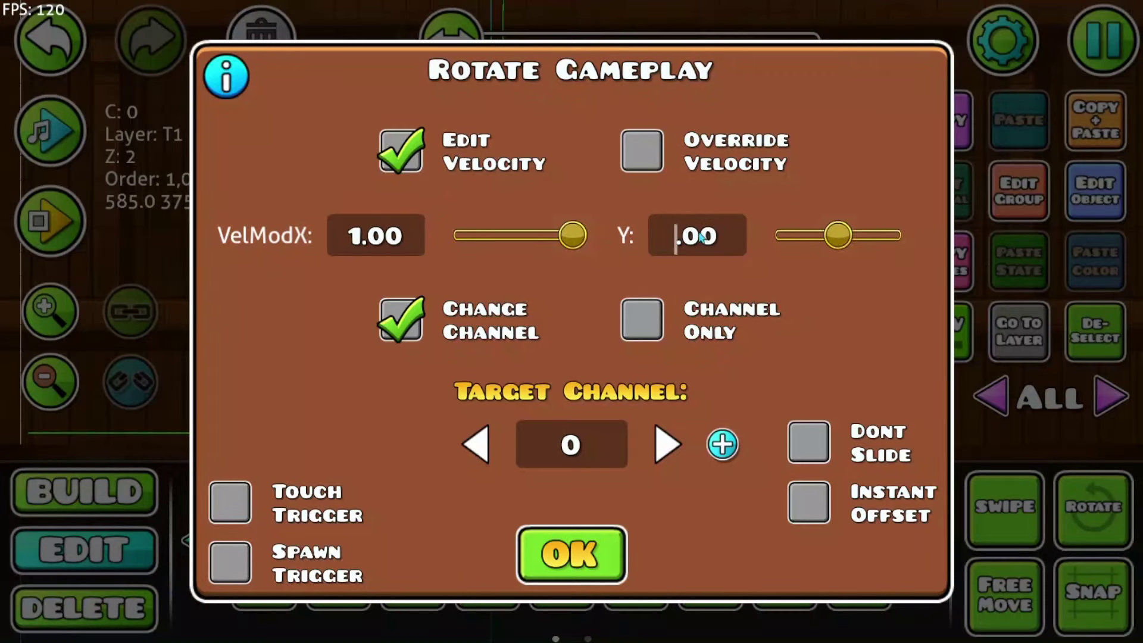
{"action": "type", "text": "5"}
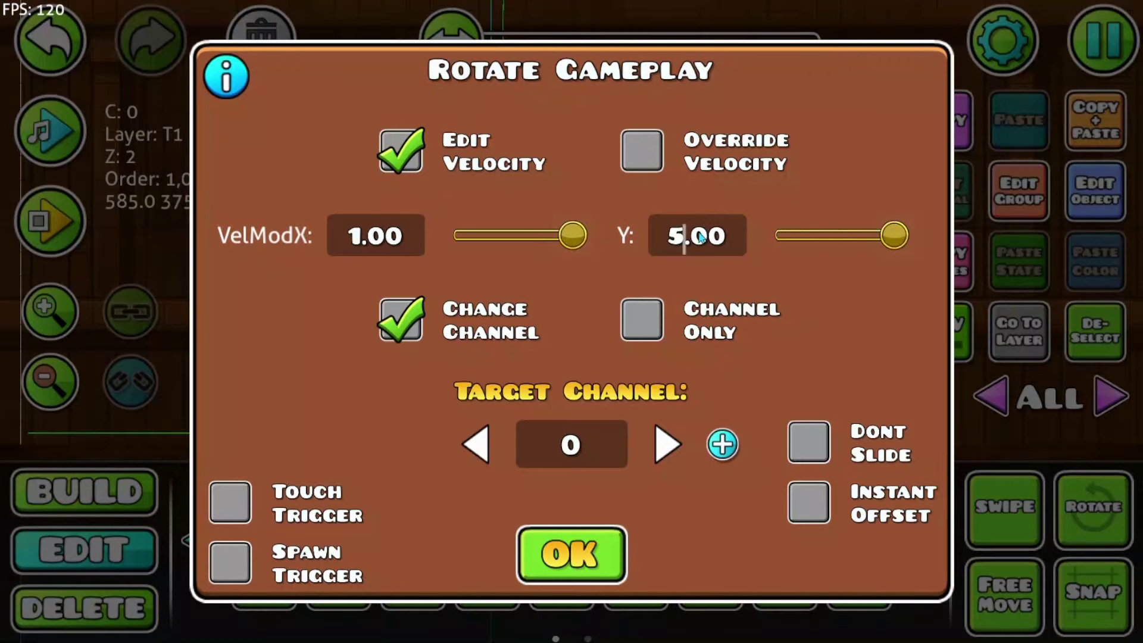
{"action": "left_click", "coordinate": [586, 551]}
{"action": "left_click", "coordinate": [50, 221]}
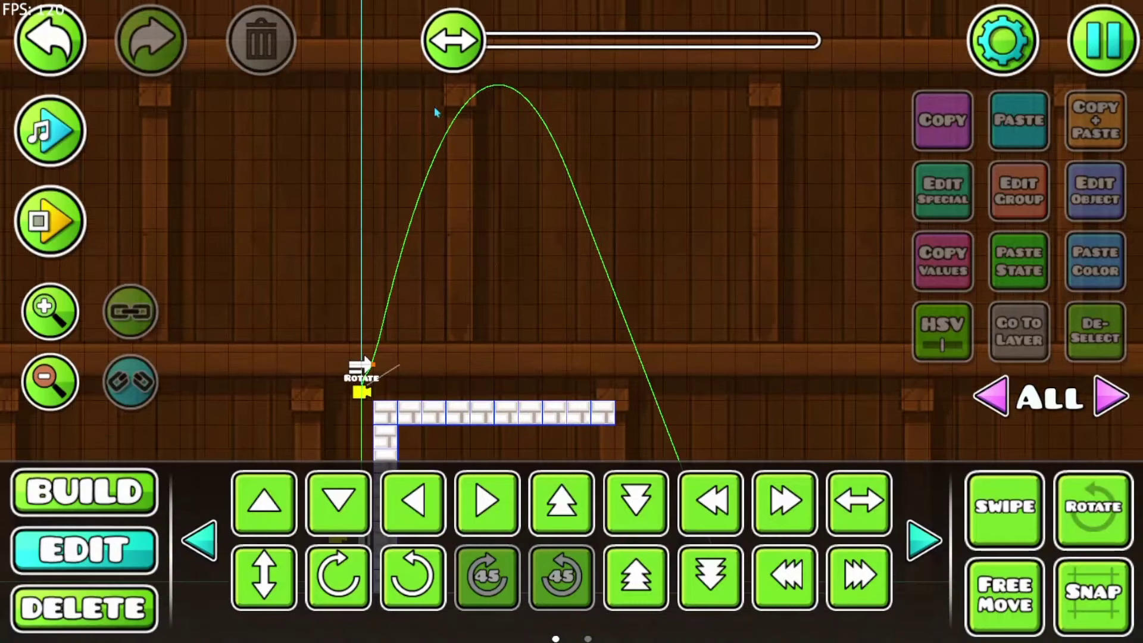
Step: Set the Y velocity modifier of the right-pointing rotate gameplay trigger to -5 and playtest the level
{"action": "left_click", "coordinate": [361, 392]}
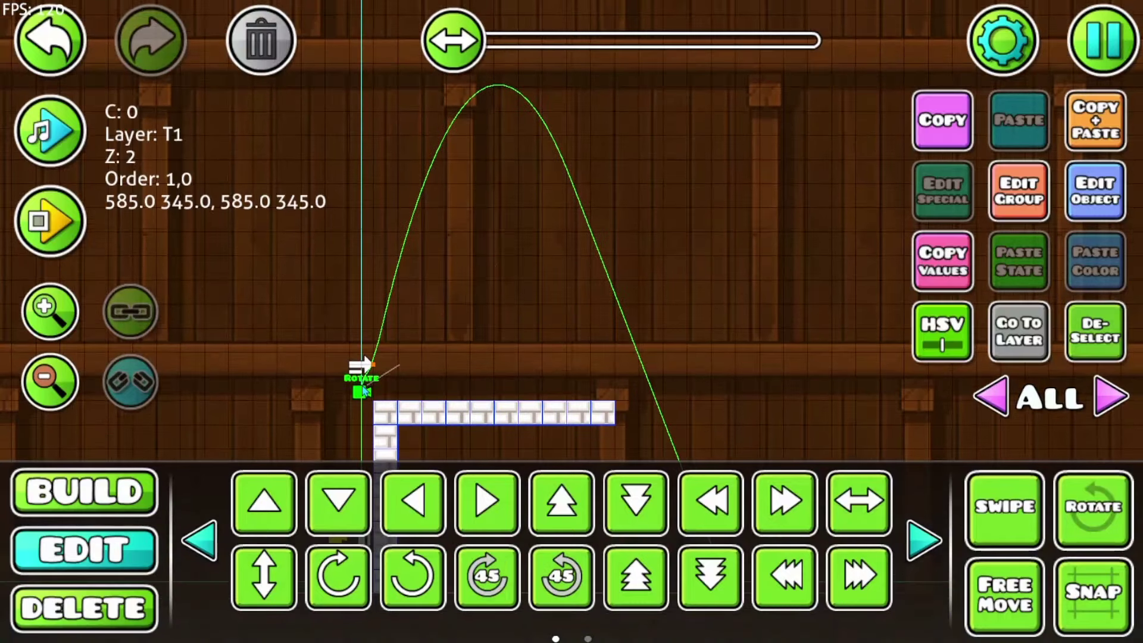
{"action": "left_click", "coordinate": [360, 365]}
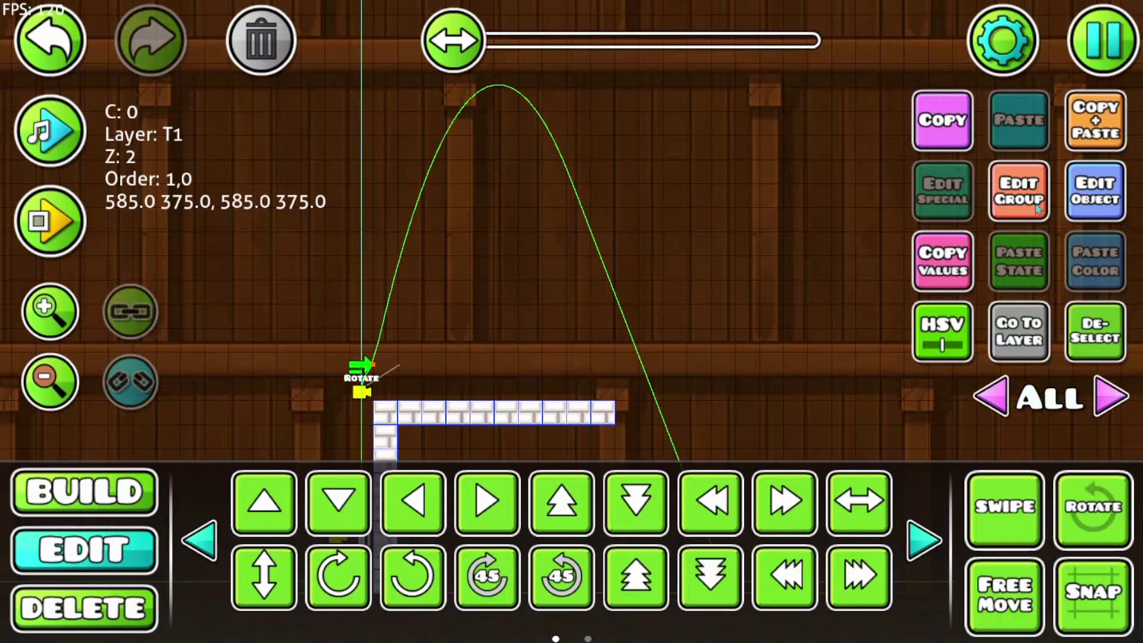
{"action": "left_click", "coordinate": [1123, 200]}
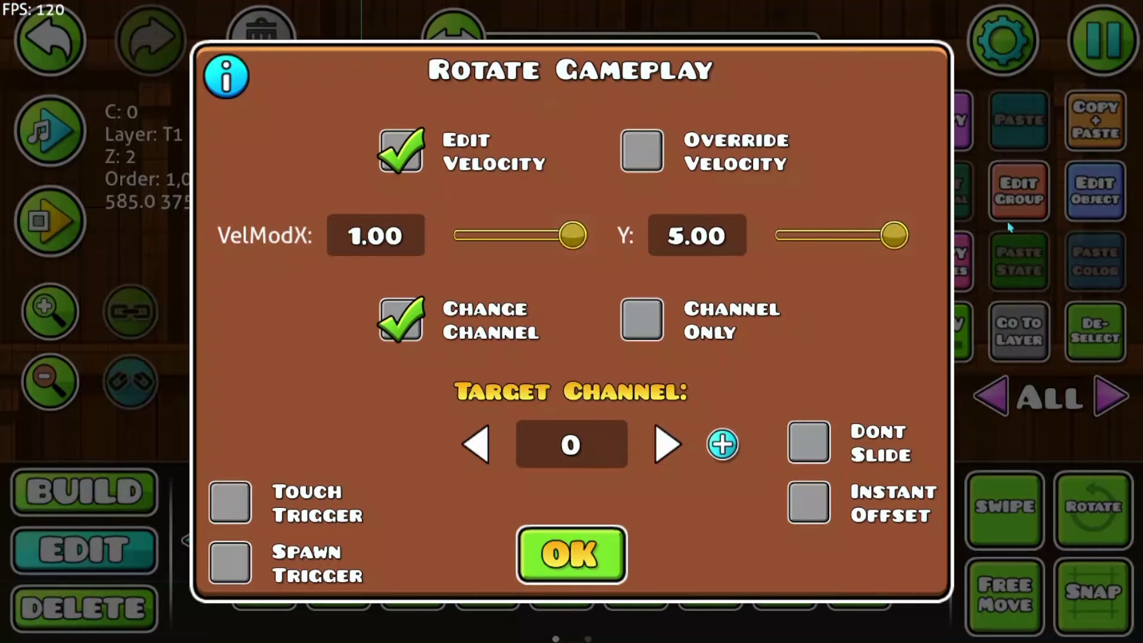
{"action": "left_click", "coordinate": [679, 238]}
{"action": "key", "text": "BackSpace"}
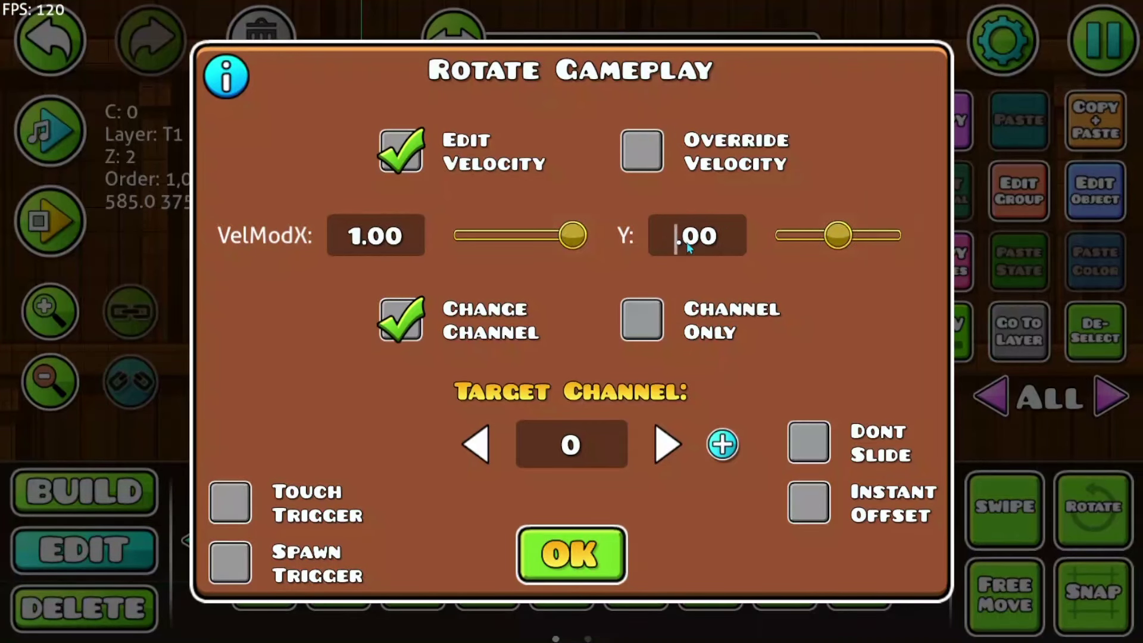
{"action": "type", "text": "-5"}
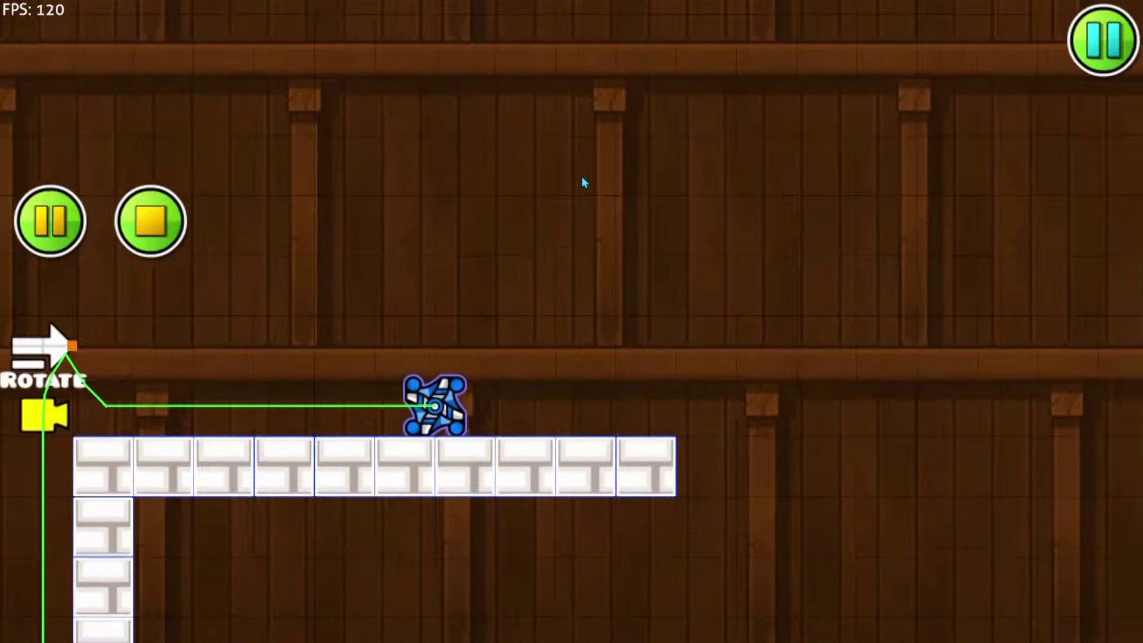
{"action": "key", "text": "Return"}
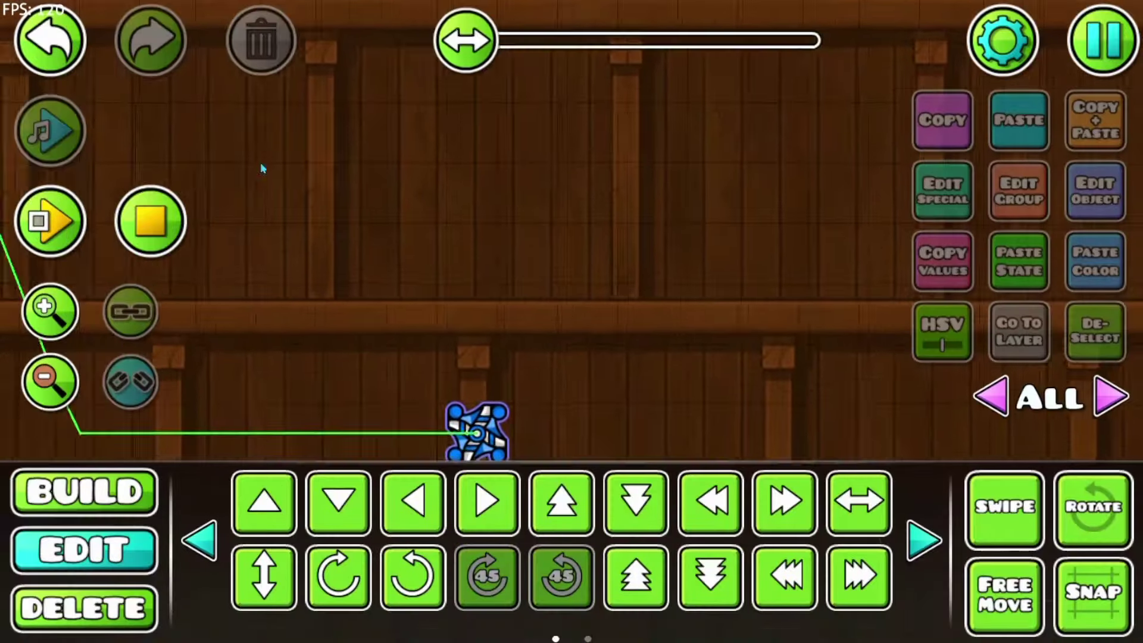
Step: Review the settings of the right-pointing rotate gameplay trigger above the brick corner
{"action": "left_click_drag", "start_coordinate": [260, 169], "coordinate": [875, 376]}
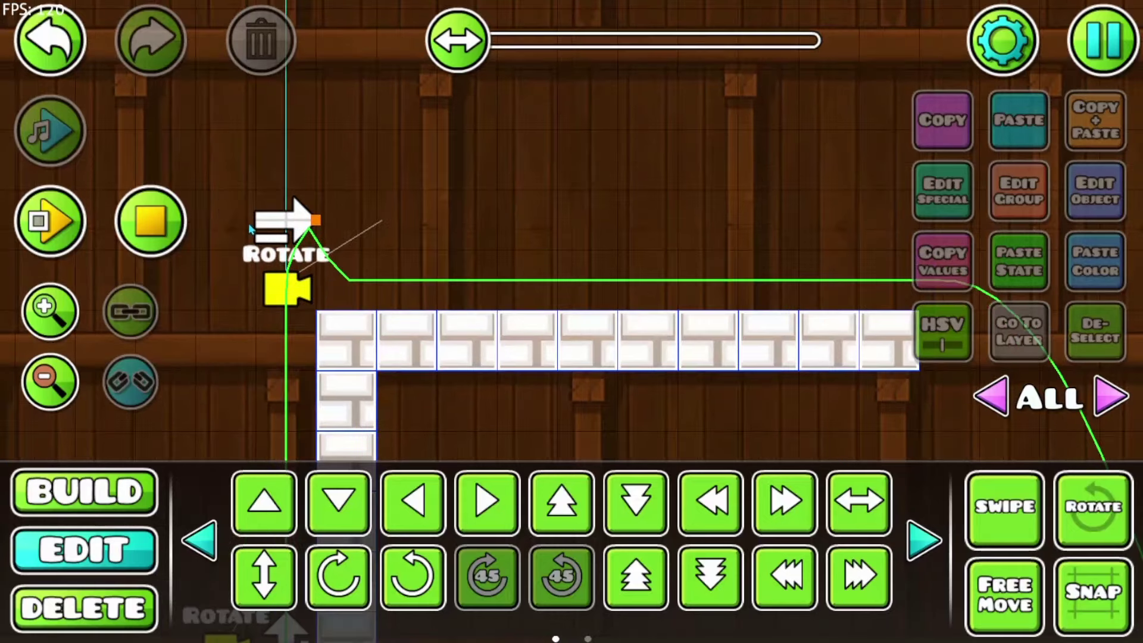
{"action": "left_click", "coordinate": [253, 229]}
{"action": "left_click", "coordinate": [1096, 190]}
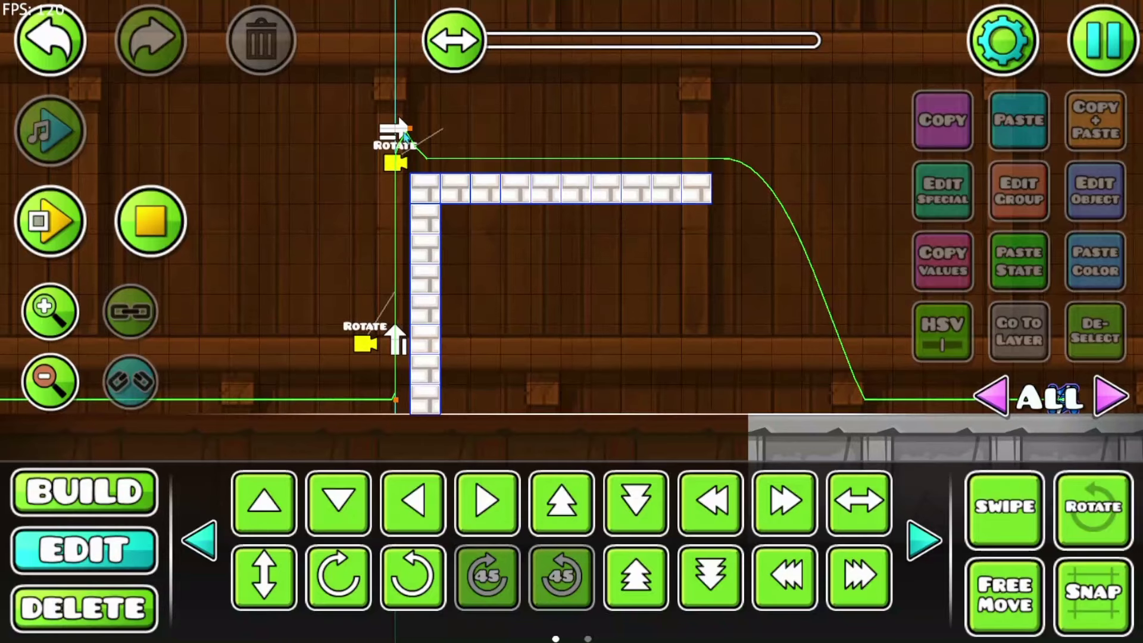
Step: Open the settings of the right-pointing rotate gameplay trigger and close them again
{"action": "left_click", "coordinate": [395, 127]}
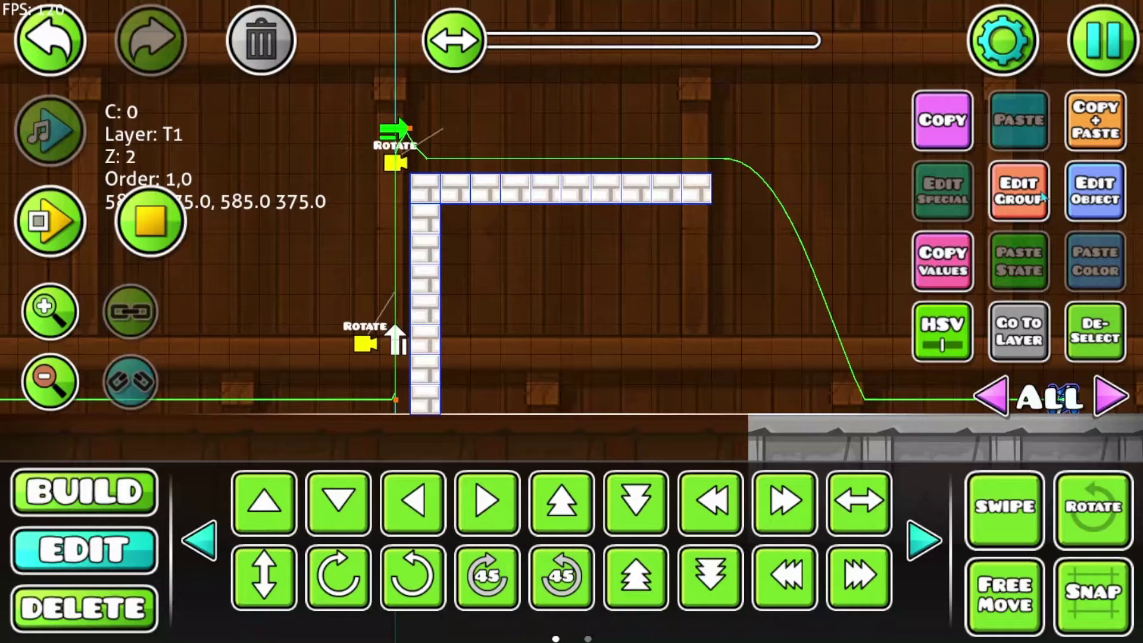
{"action": "left_click", "coordinate": [1087, 201]}
{"action": "left_click", "coordinate": [589, 544]}
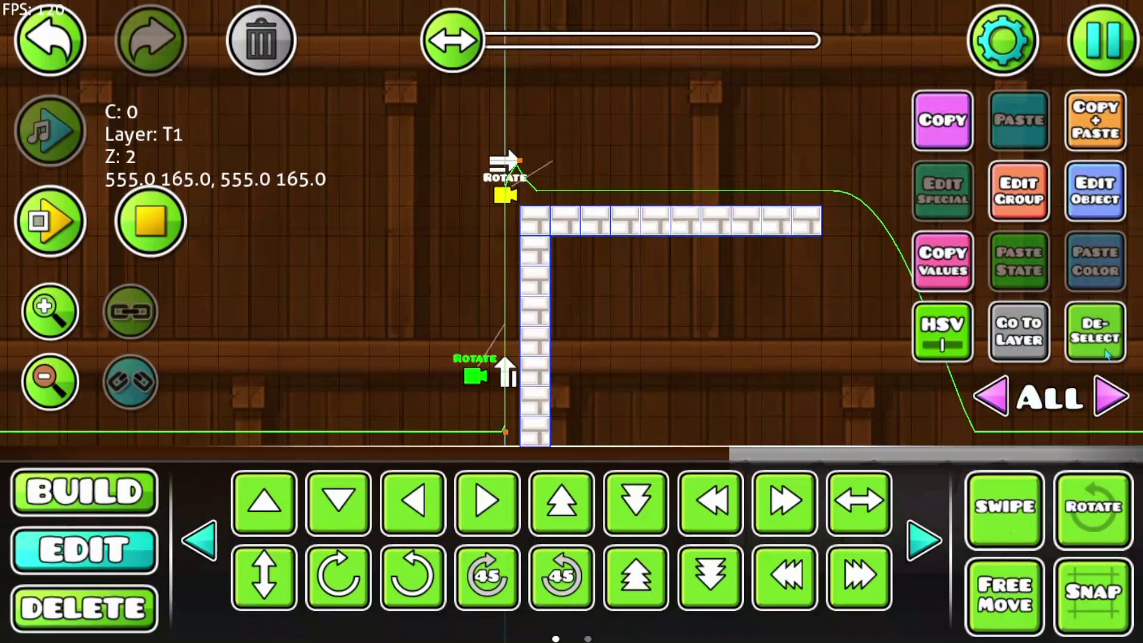
Step: Move the lower camera Rotate trigger and the upward gameplay trigger two blocks down to the ground and enable Touch Trigger on both
{"action": "left_click", "coordinate": [1096, 332]}
{"action": "left_click", "coordinate": [1006, 509]}
{"action": "left_click", "coordinate": [501, 378]}
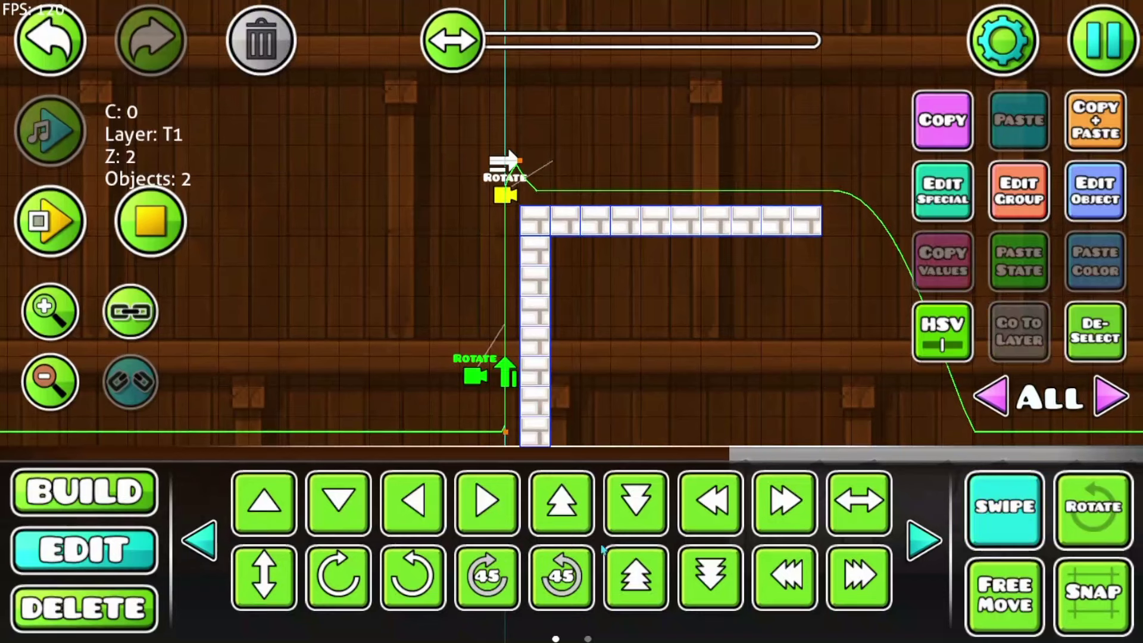
{"action": "left_click", "coordinate": [636, 500]}
{"action": "left_click", "coordinate": [1005, 509]}
{"action": "left_click", "coordinate": [1096, 190]}
{"action": "left_click", "coordinate": [281, 341]}
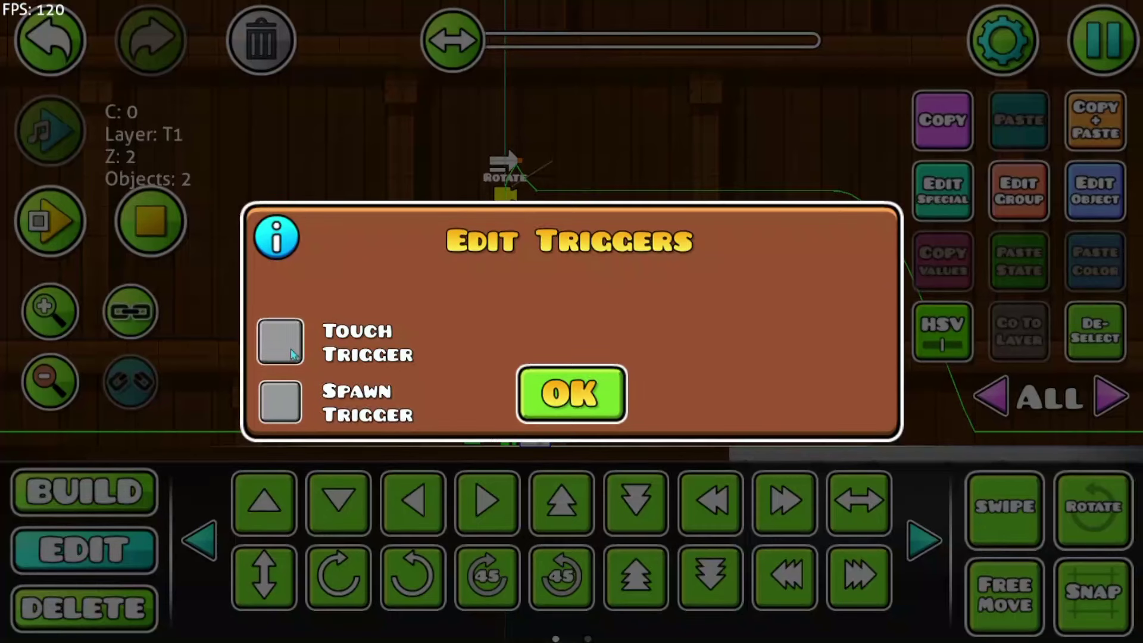
{"action": "left_click", "coordinate": [572, 393]}
Step: Move the upper camera Rotate trigger and the right-pointing gameplay trigger one block down and enable Touch Trigger on both
{"action": "left_click", "coordinate": [1095, 332]}
{"action": "left_click", "coordinate": [1005, 510]}
{"action": "left_click_drag", "start_coordinate": [502, 211], "coordinate": [507, 143]}
{"action": "left_click", "coordinate": [636, 502]}
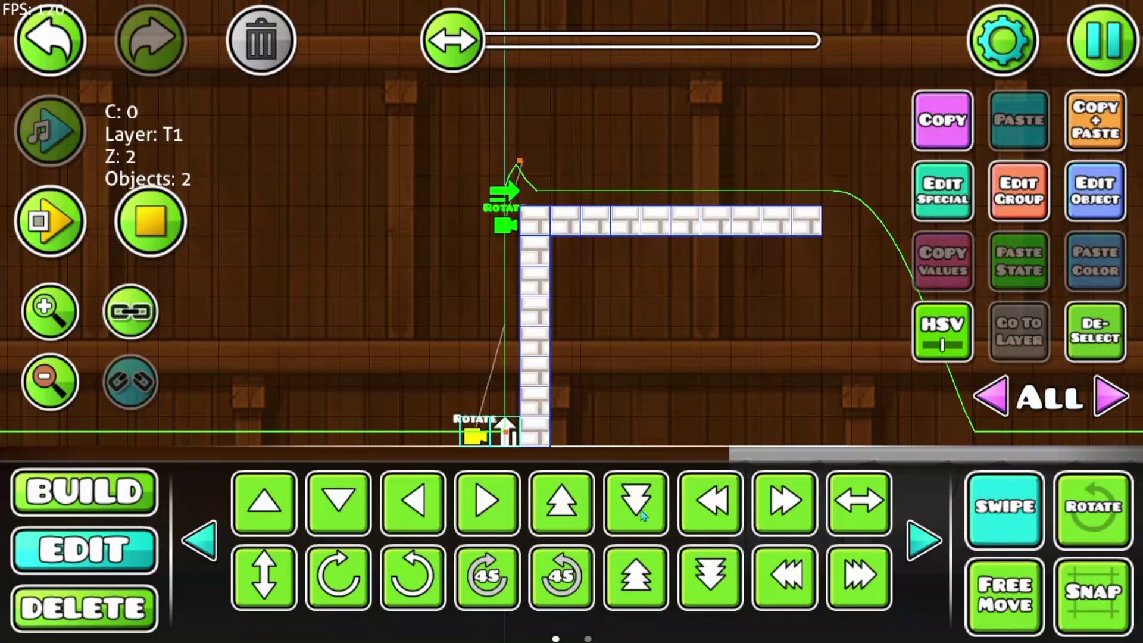
{"action": "left_click", "coordinate": [1096, 191]}
{"action": "left_click", "coordinate": [278, 340]}
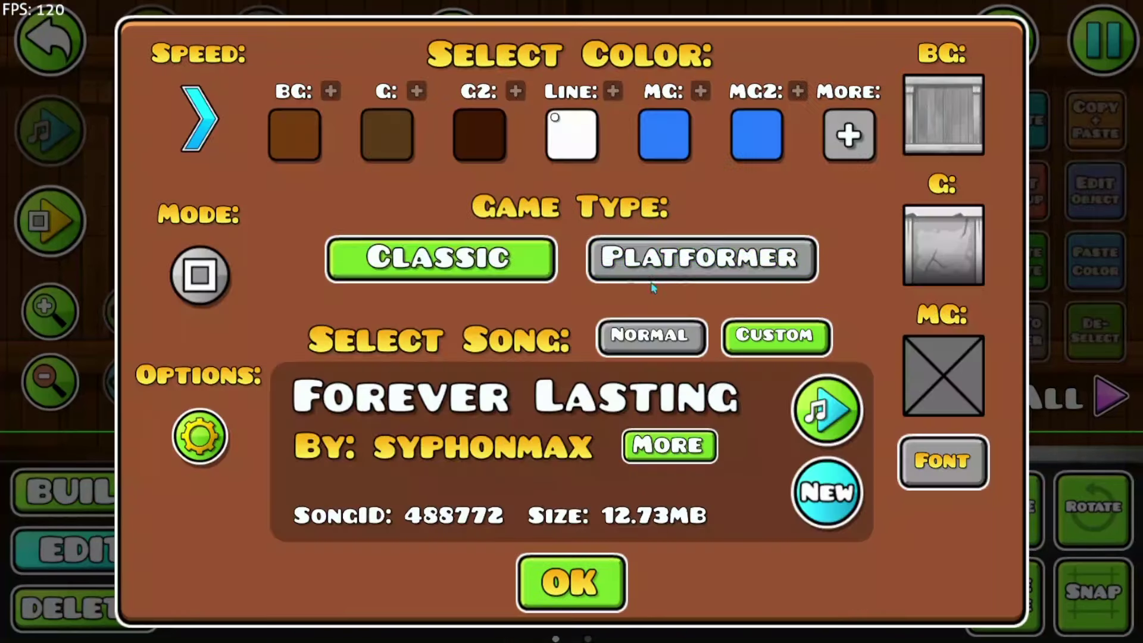
Step: Switch the level's game type to Platformer and playtest it, moving the player up the wall and onto the brick platform
{"action": "left_click", "coordinate": [658, 271]}
{"action": "left_click", "coordinate": [596, 587]}
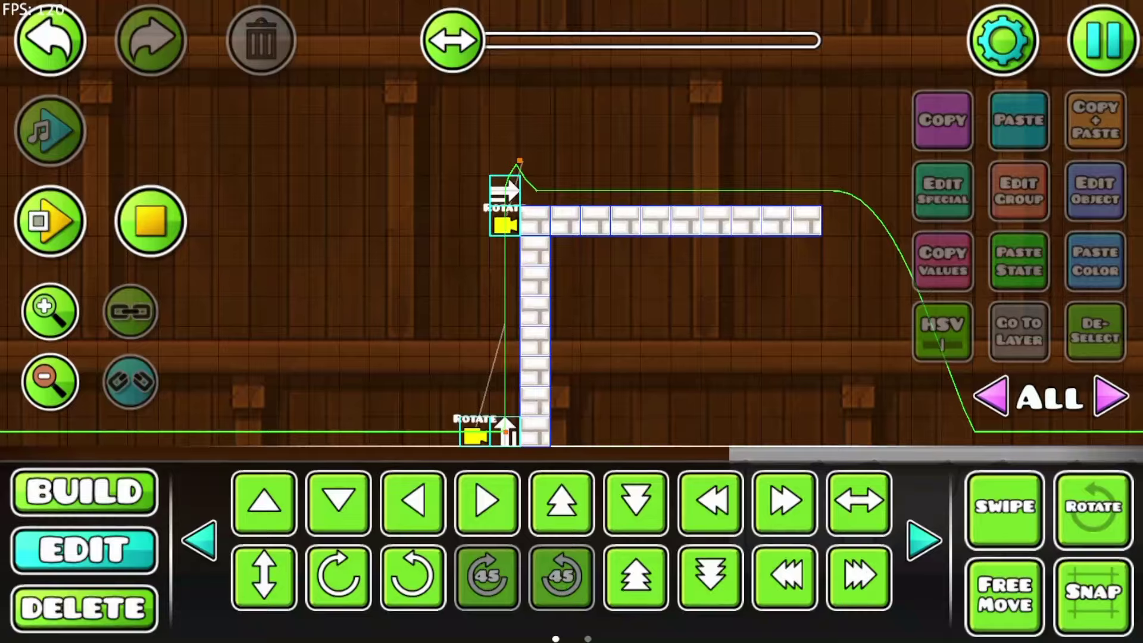
{"action": "left_click", "coordinate": [54, 221]}
{"action": "key", "text": "Right"}
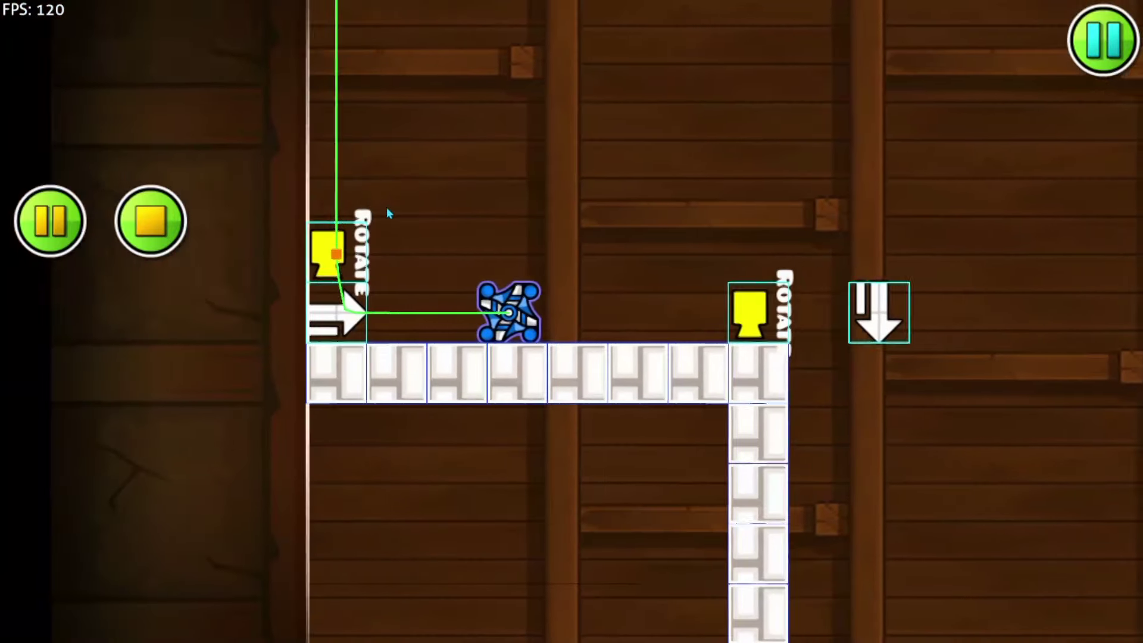
{"action": "key", "text": "Right"}
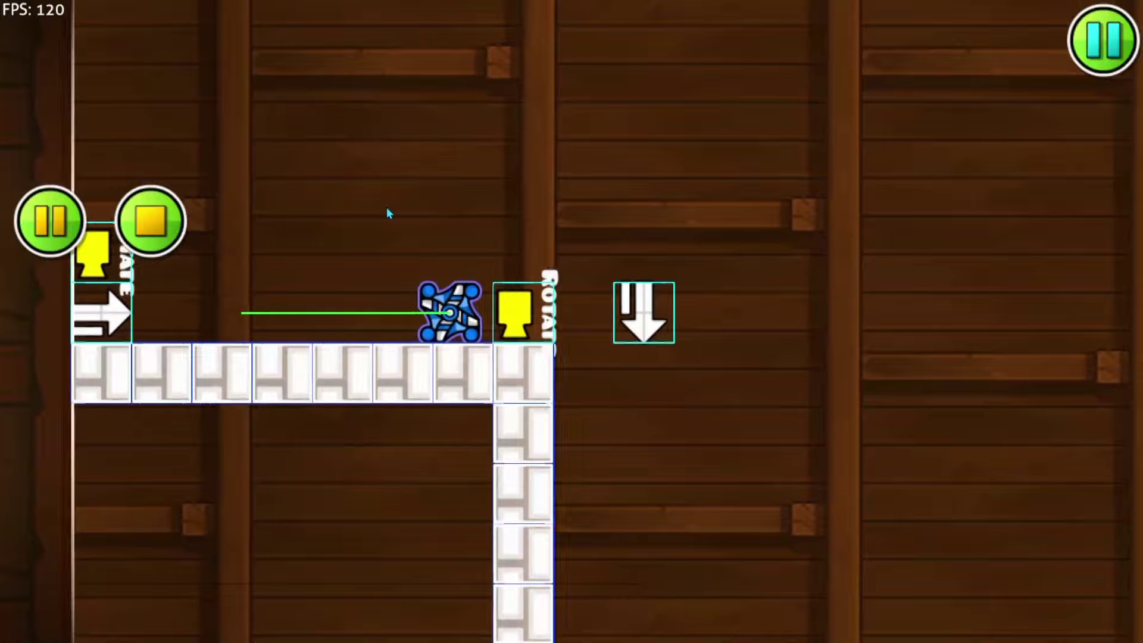
{"action": "key", "text": "Right"}
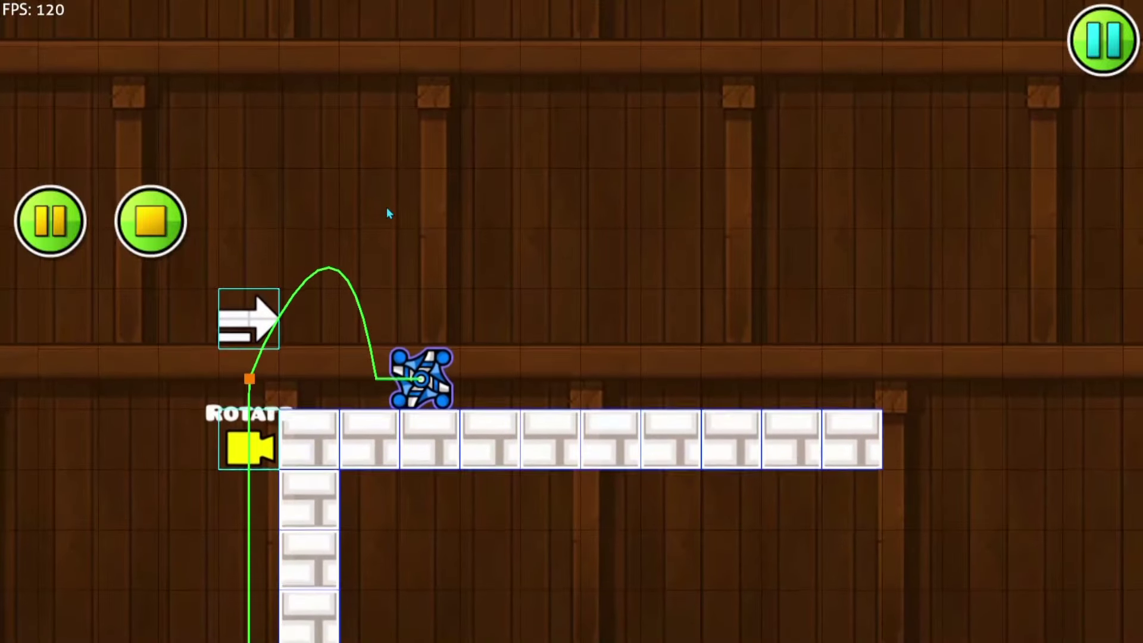
{"action": "left_click", "coordinate": [156, 239]}
Step: Set the X velocity modifier of the right-pointing rotate gameplay trigger to 15 and playtest the level
{"action": "left_click", "coordinate": [411, 320]}
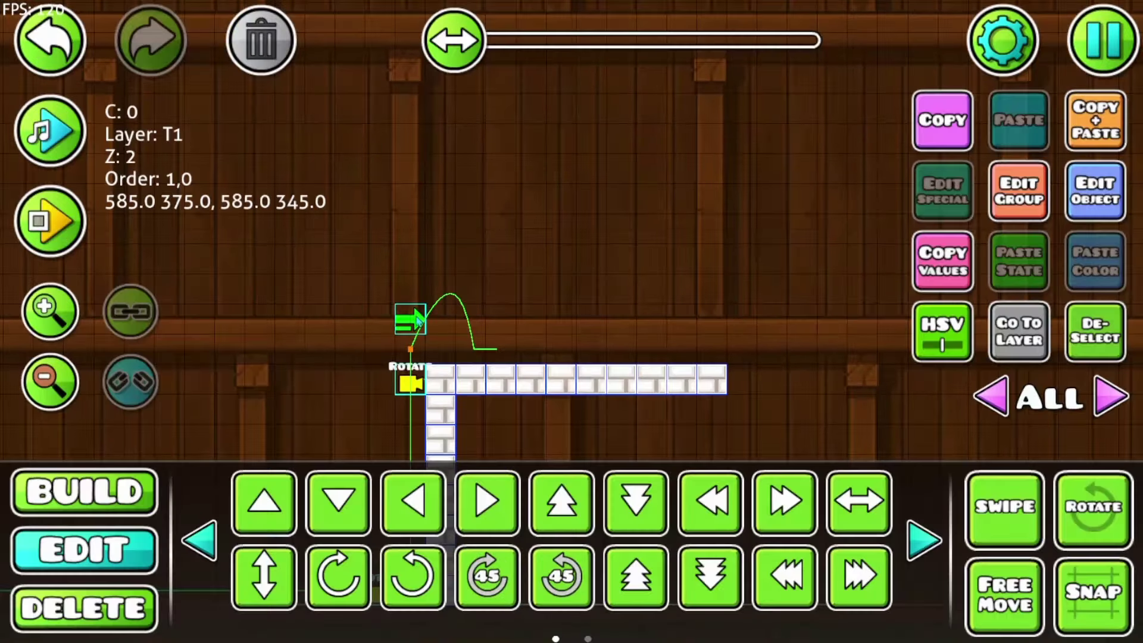
{"action": "left_click", "coordinate": [1070, 181]}
{"action": "left_click", "coordinate": [360, 235]}
{"action": "key", "text": "BackSpace"}
{"action": "type", "text": "15"}
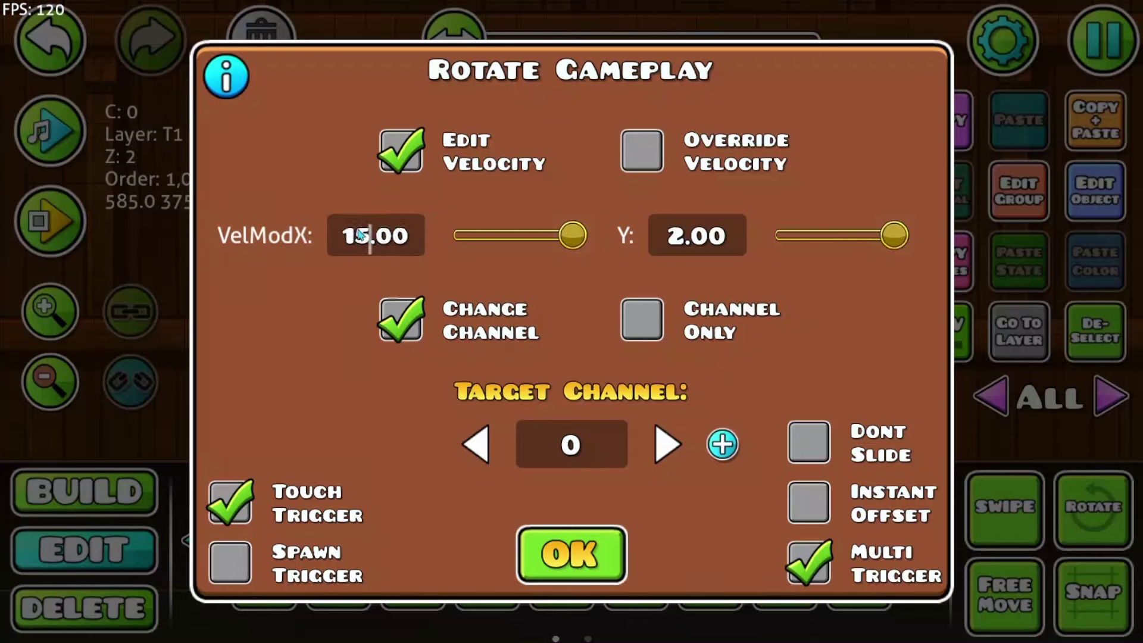
{"action": "left_click", "coordinate": [563, 558]}
{"action": "left_click", "coordinate": [43, 219]}
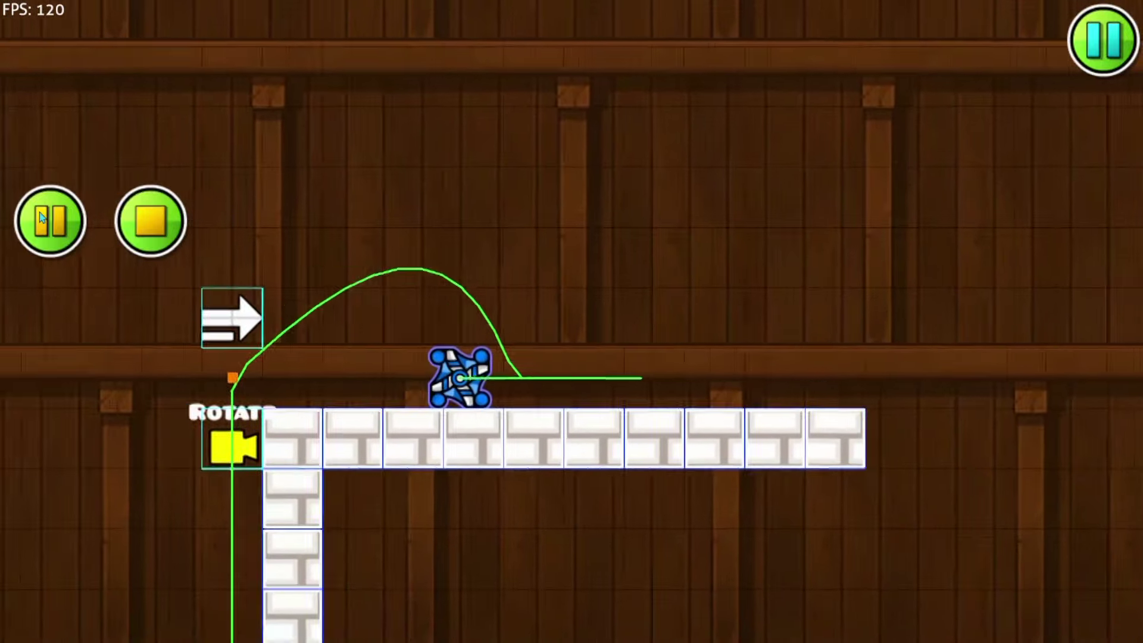
{"action": "left_click", "coordinate": [150, 220]}
Step: Review the Instant Offset and Dont Slide options of the right-pointing rotate gameplay trigger and read the trigger's help text
{"action": "left_click", "coordinate": [1070, 198]}
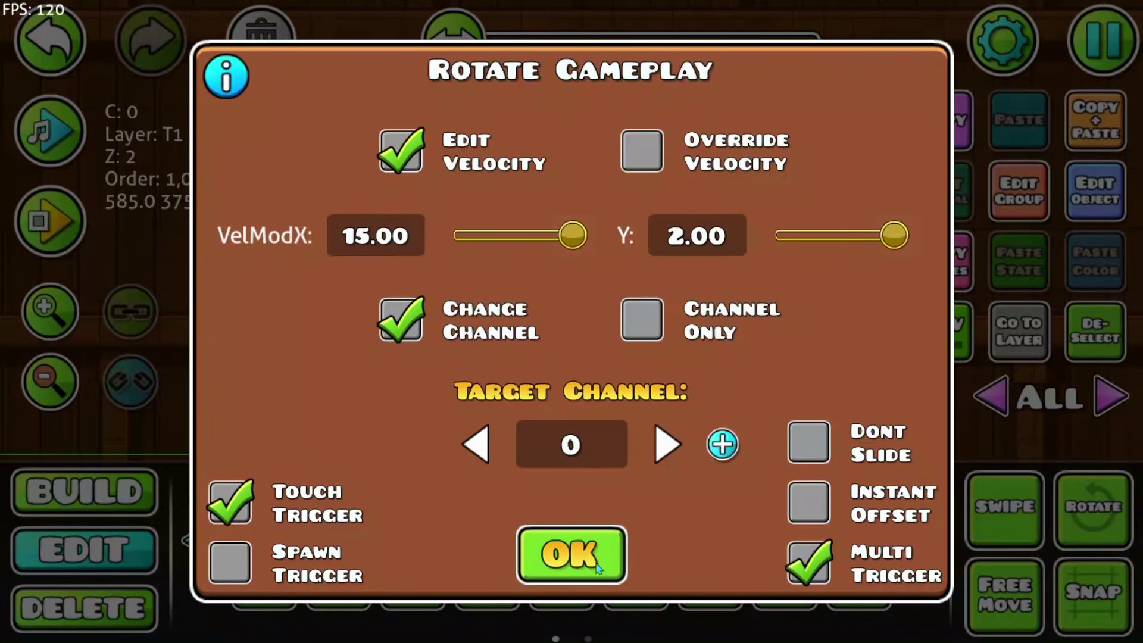
{"action": "left_click", "coordinate": [824, 502]}
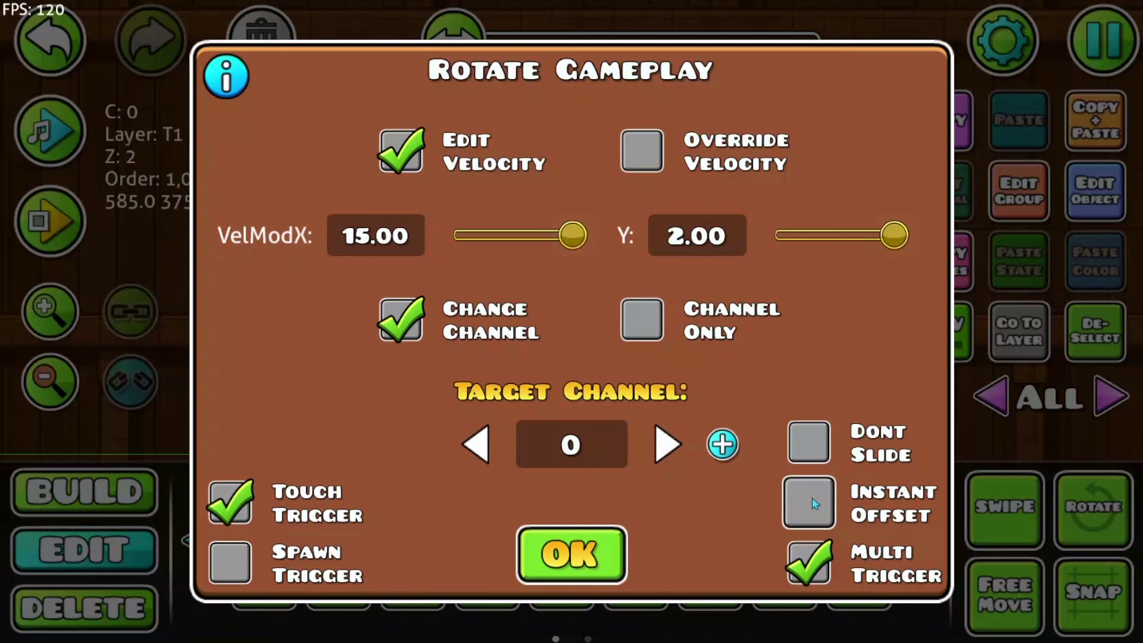
{"action": "left_click_drag", "start_coordinate": [813, 498], "coordinate": [814, 442]}
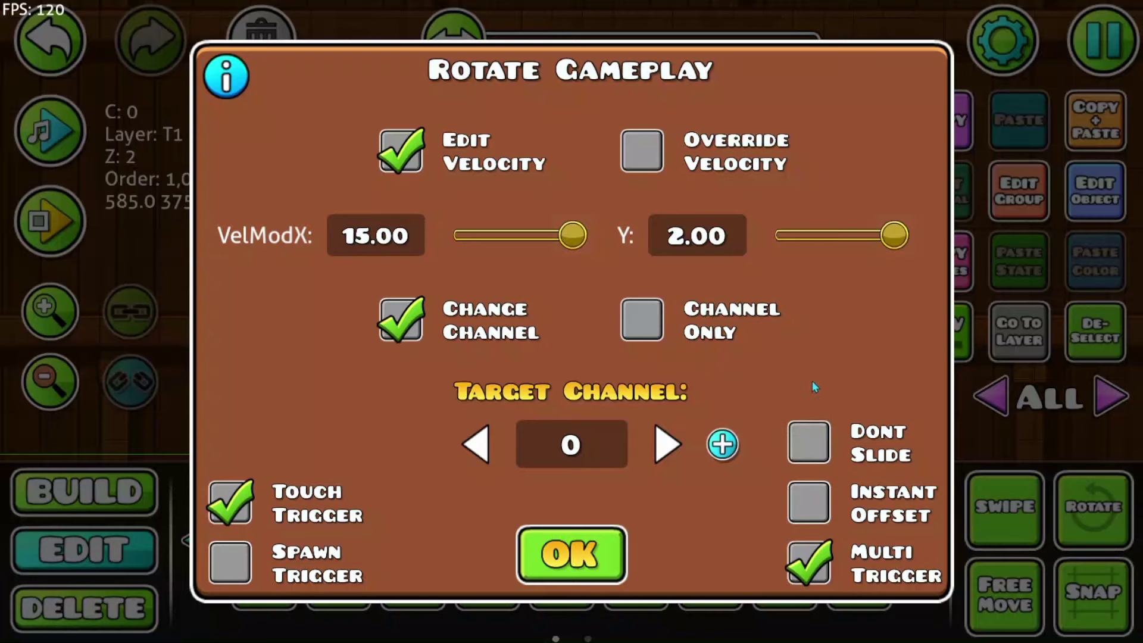
{"action": "left_click", "coordinate": [231, 67]}
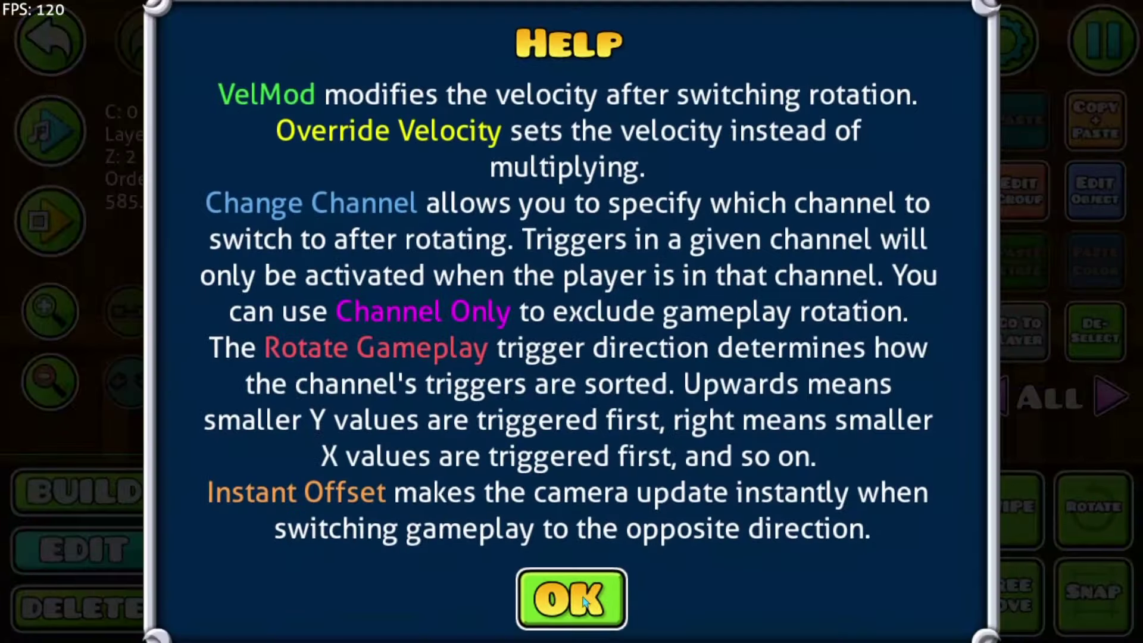
{"action": "left_click", "coordinate": [582, 603]}
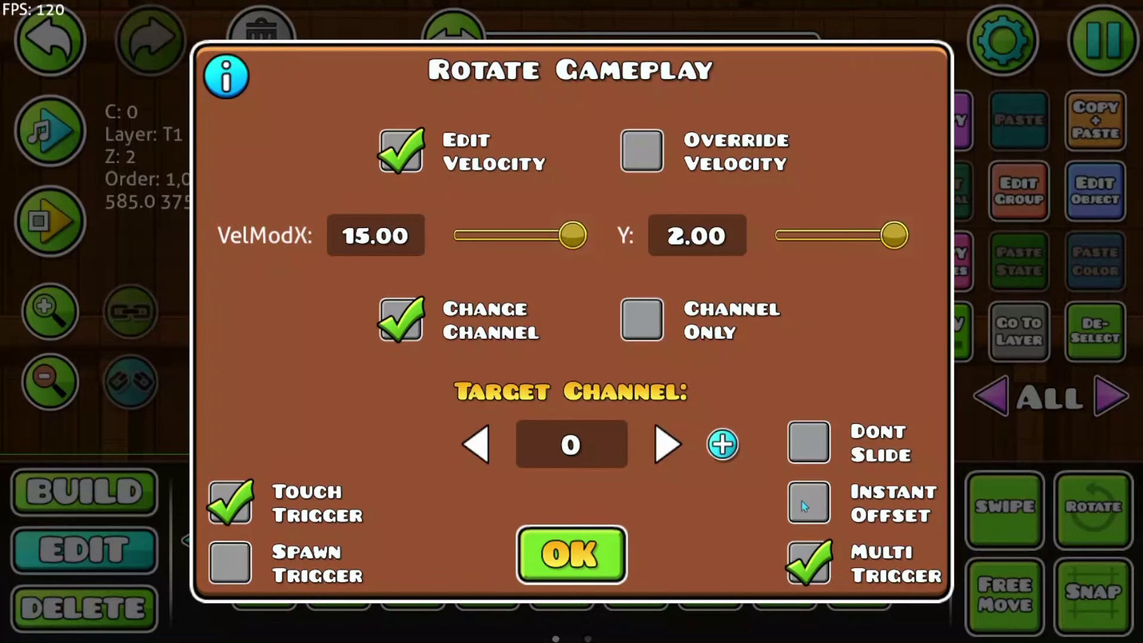
{"action": "left_click", "coordinate": [602, 553]}
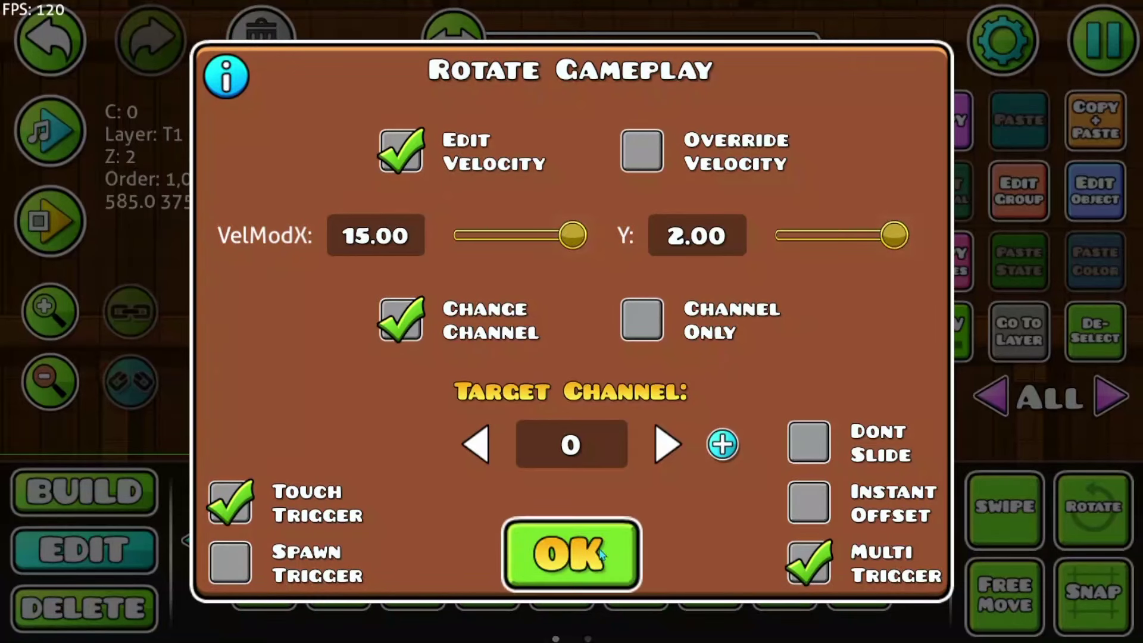
Step: Flip the newly placed rotate gameplay trigger to point left and move it eight blocks right, level with the right-pointing trigger
{"action": "left_click", "coordinate": [858, 502]}
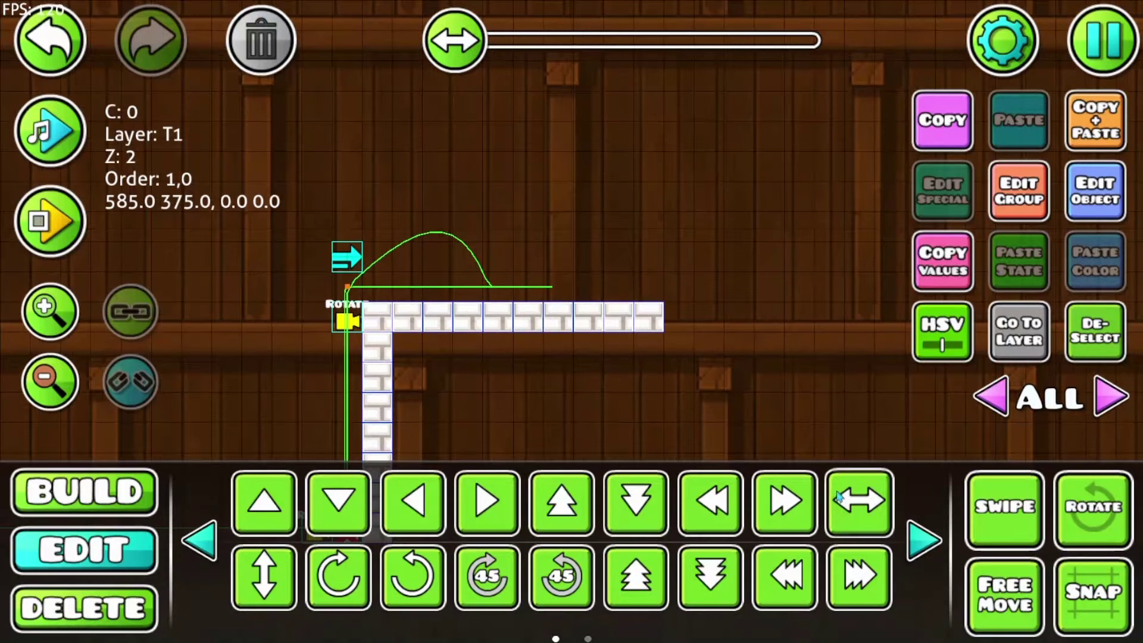
{"action": "left_click", "coordinate": [815, 496]}
{"action": "left_click", "coordinate": [816, 495]}
{"action": "left_click", "coordinate": [816, 495]}
{"action": "left_click", "coordinate": [817, 494]}
{"action": "left_click", "coordinate": [816, 494]}
{"action": "left_click", "coordinate": [816, 494]}
{"action": "left_click", "coordinate": [817, 495]}
{"action": "left_click", "coordinate": [816, 495]}
{"action": "left_click", "coordinate": [658, 484]}
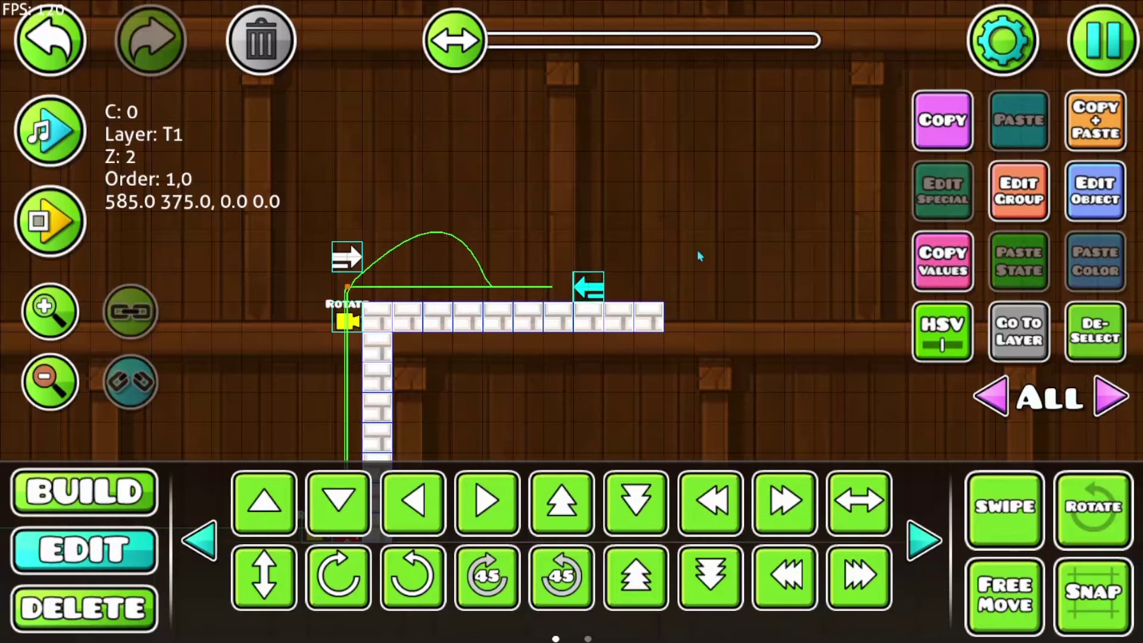
{"action": "left_click_drag", "start_coordinate": [676, 272], "coordinate": [663, 254]}
{"action": "left_click", "coordinate": [566, 506]}
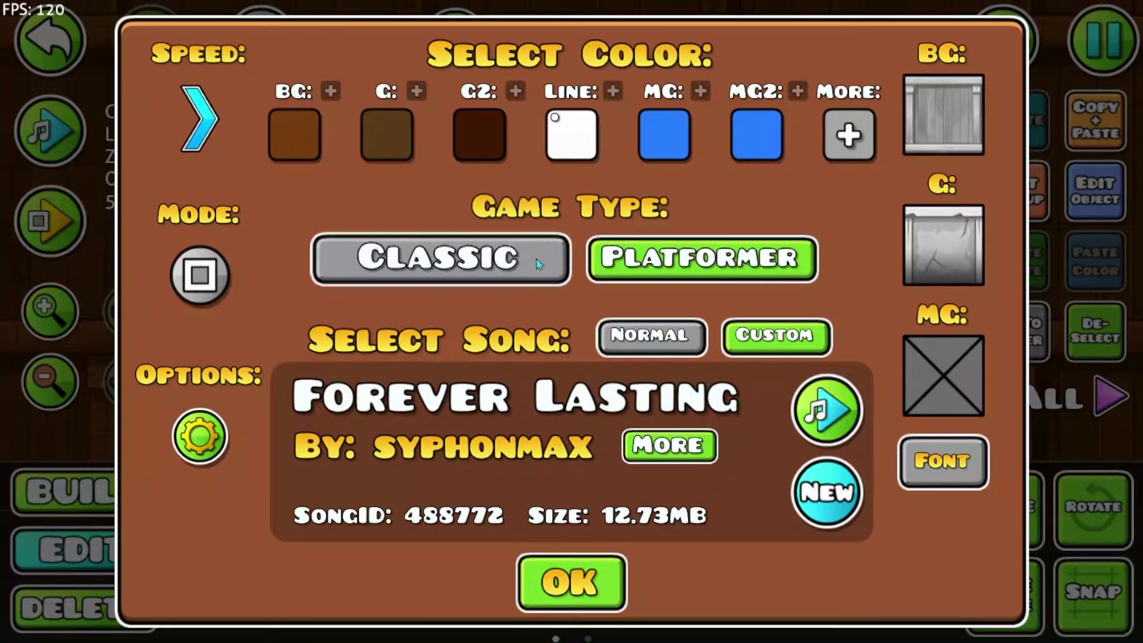
Step: Switch the level's game type to Classic and turn off Touch Trigger on all five triggers
{"action": "left_click", "coordinate": [537, 259]}
{"action": "left_click", "coordinate": [569, 581]}
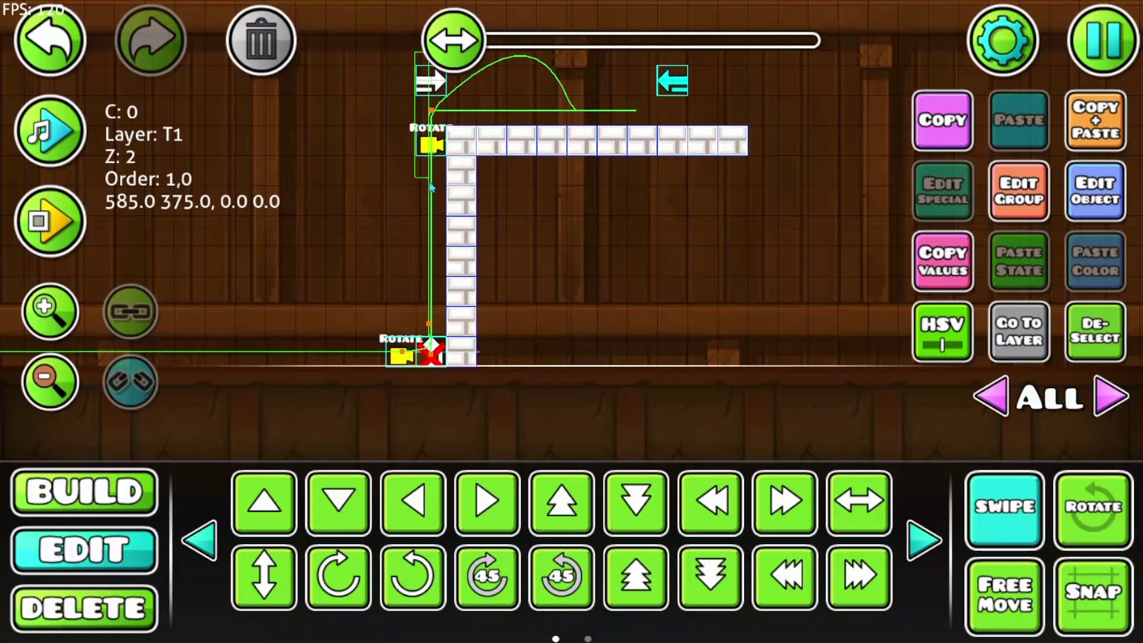
{"action": "left_click_drag", "start_coordinate": [415, 51], "coordinate": [423, 415]}
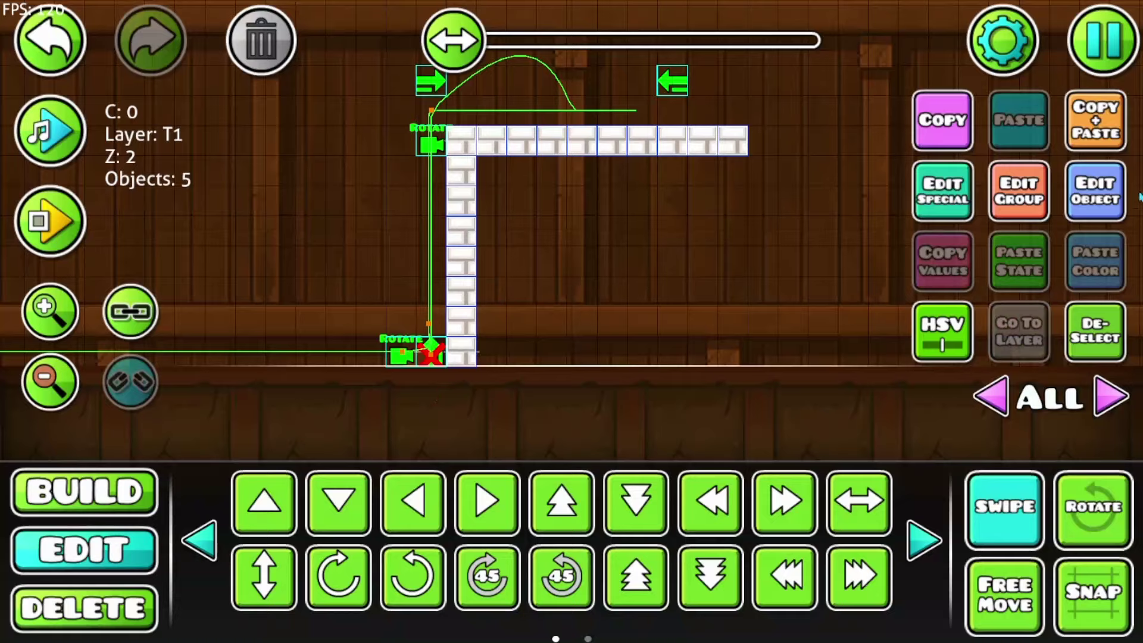
{"action": "left_click", "coordinate": [1103, 206]}
{"action": "left_click", "coordinate": [291, 333]}
{"action": "left_click", "coordinate": [568, 393]}
{"action": "key", "text": "t"}
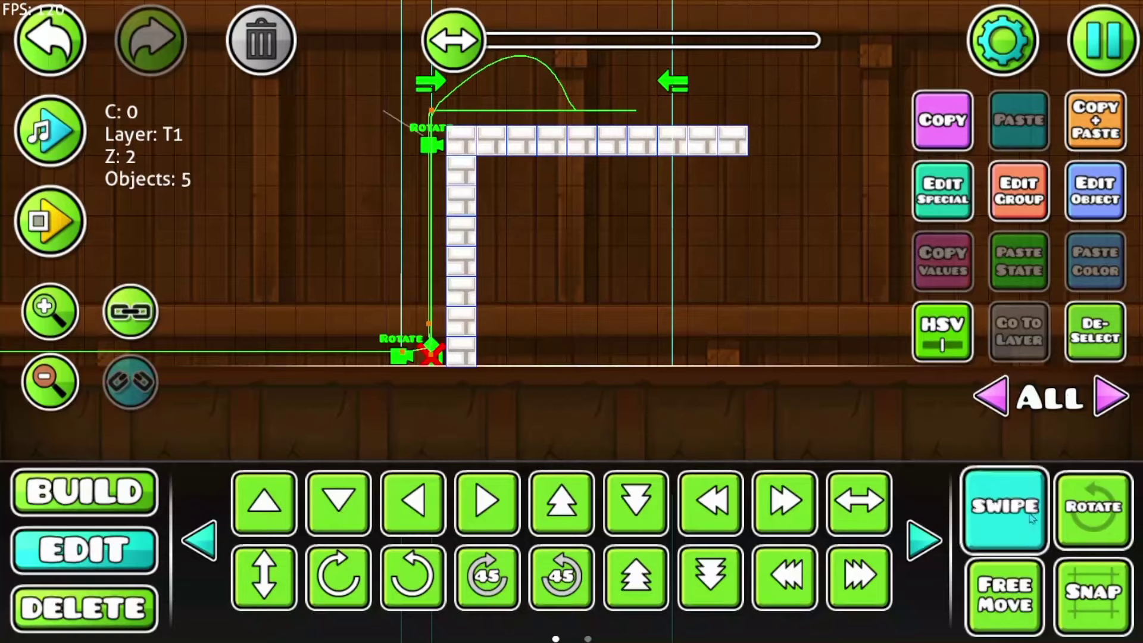
{"action": "key", "text": "alt+d"}
Step: Place the left-pointing rotate gameplay trigger above the last brick of the platform, then play the level and return to the editor
{"action": "double_click", "coordinate": [685, 88]}
{"action": "left_click", "coordinate": [400, 150]}
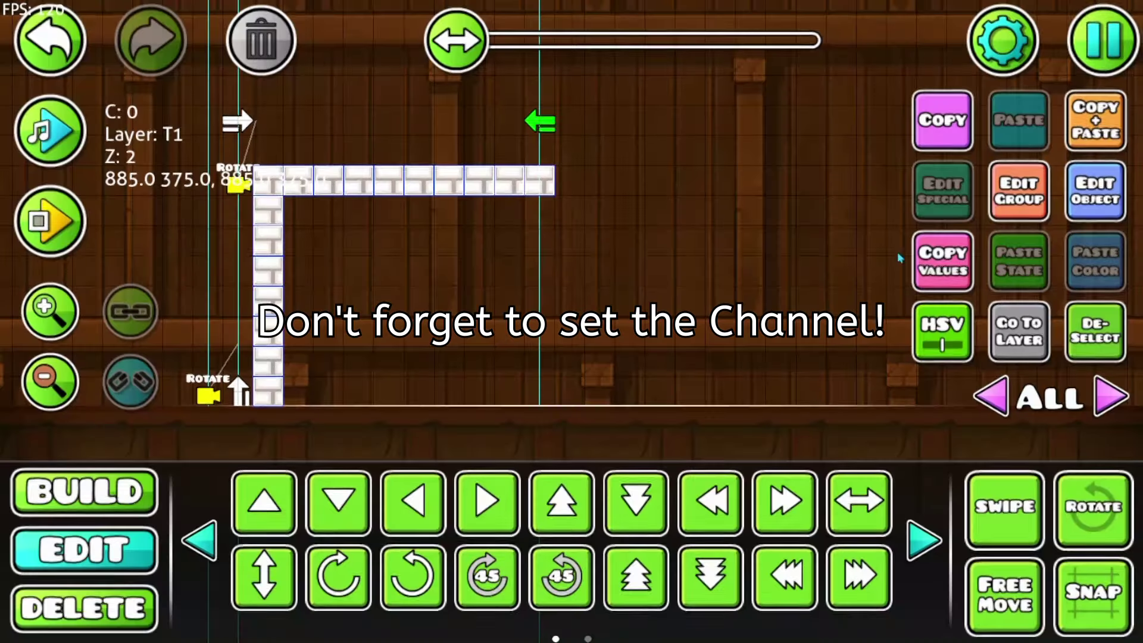
{"action": "key", "text": "Escape"}
{"action": "left_click", "coordinate": [571, 237]}
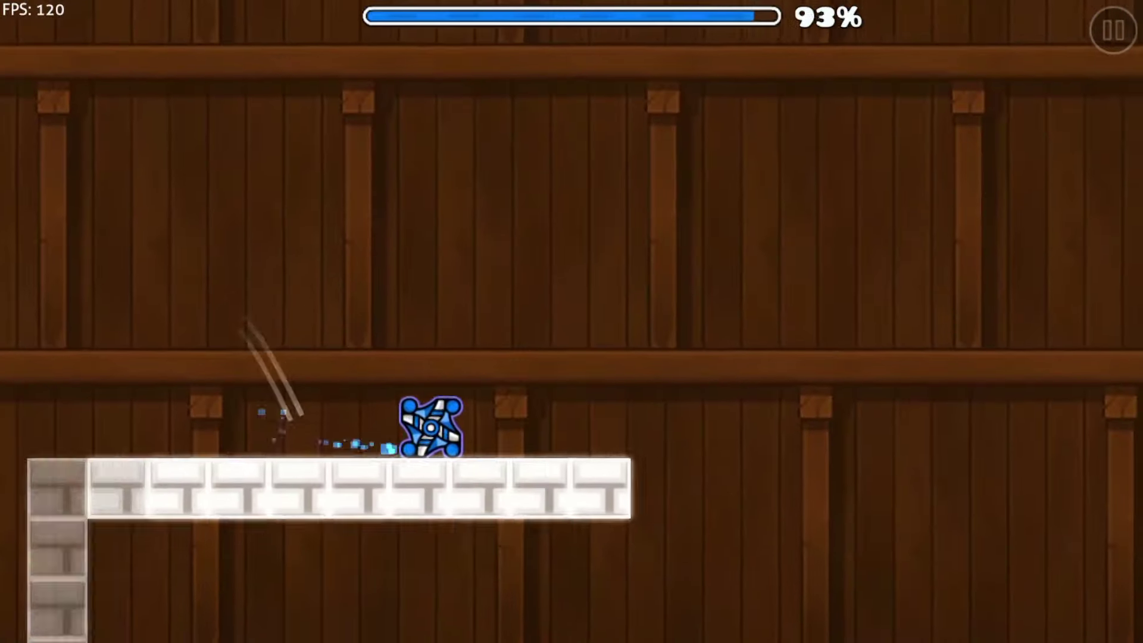
{"action": "key", "text": "Escape"}
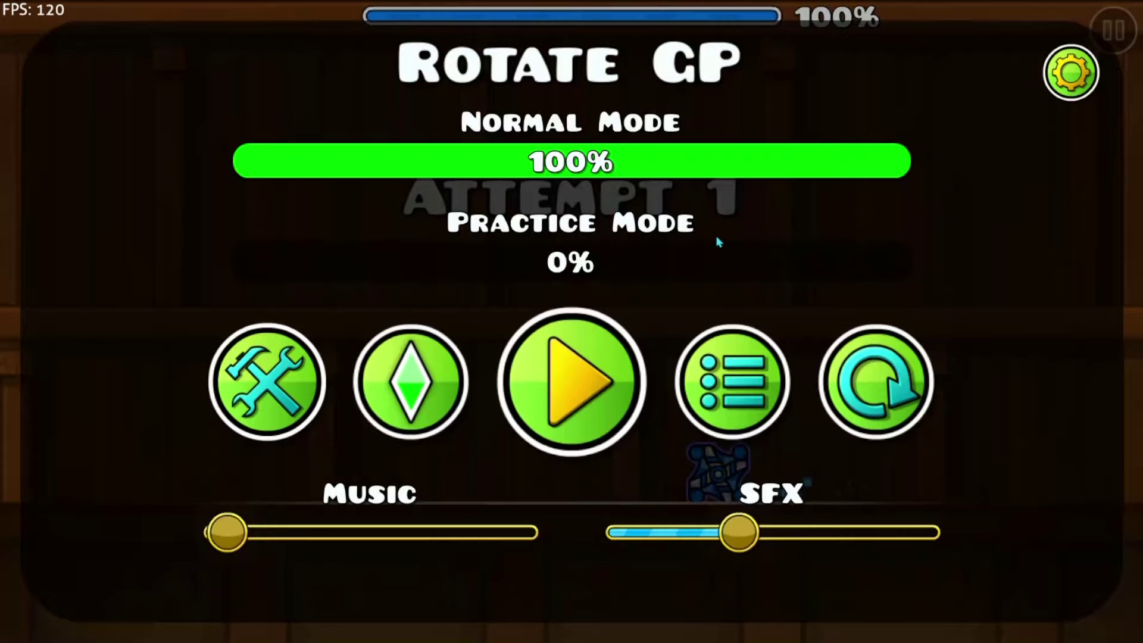
{"action": "left_click", "coordinate": [276, 393]}
Step: Enable Instant Offset on the left-pointing rotate gameplay trigger and play the level to test it
{"action": "key", "text": "2"}
{"action": "left_click", "coordinate": [541, 119]}
{"action": "left_click", "coordinate": [1109, 197]}
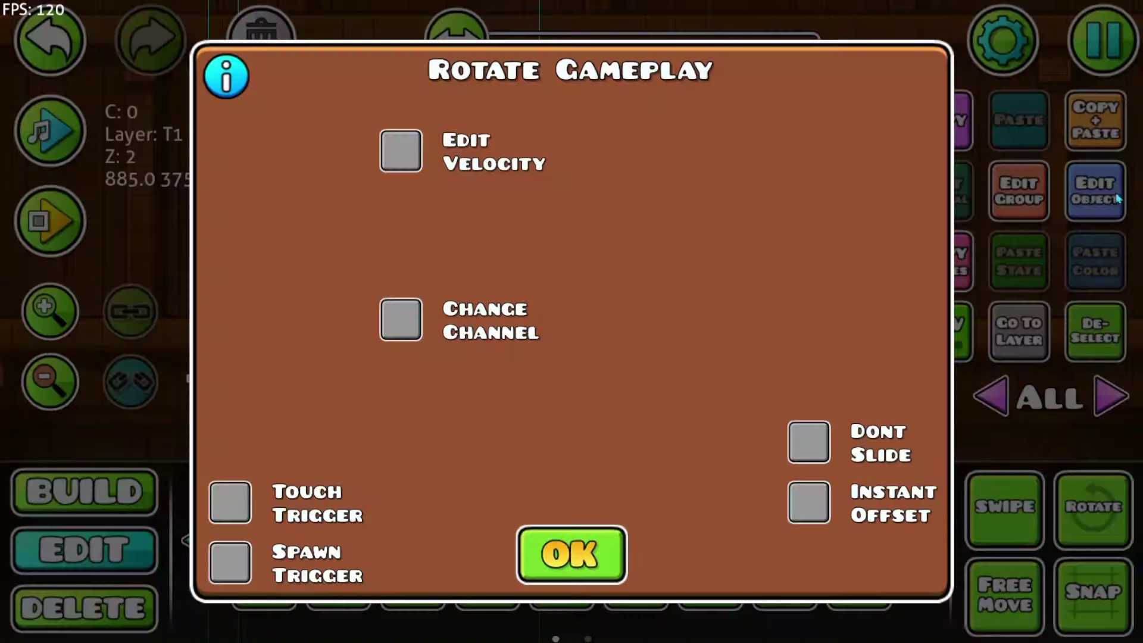
{"action": "left_click", "coordinate": [825, 504]}
{"action": "key", "text": "Escape"}
{"action": "key", "text": "Escape"}
{"action": "left_click", "coordinate": [745, 221]}
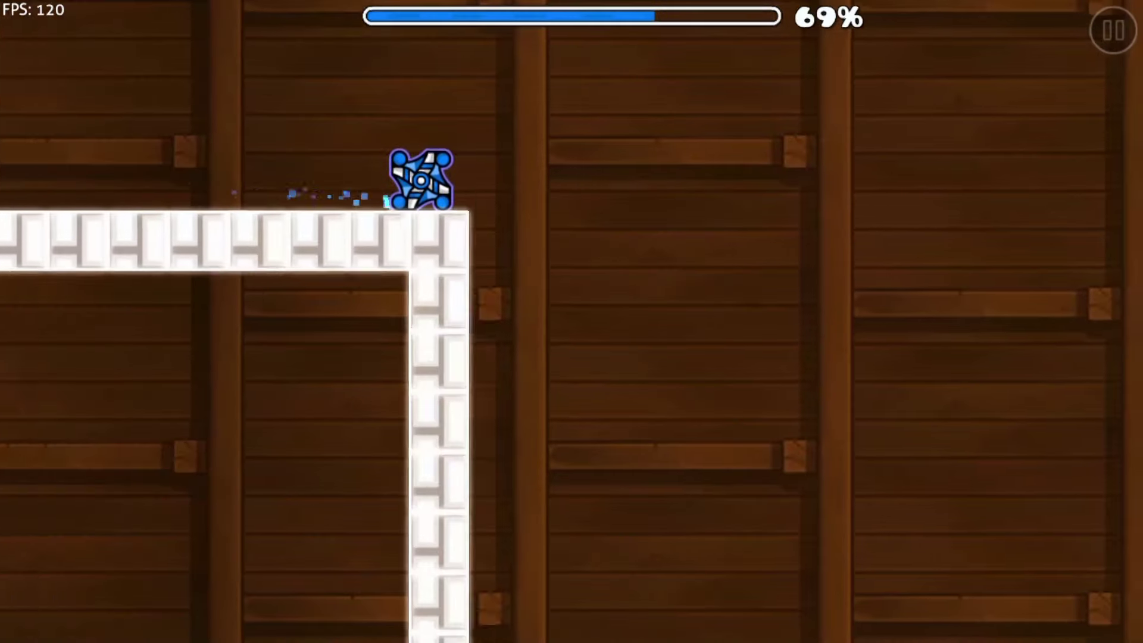
{"action": "key", "text": "space"}
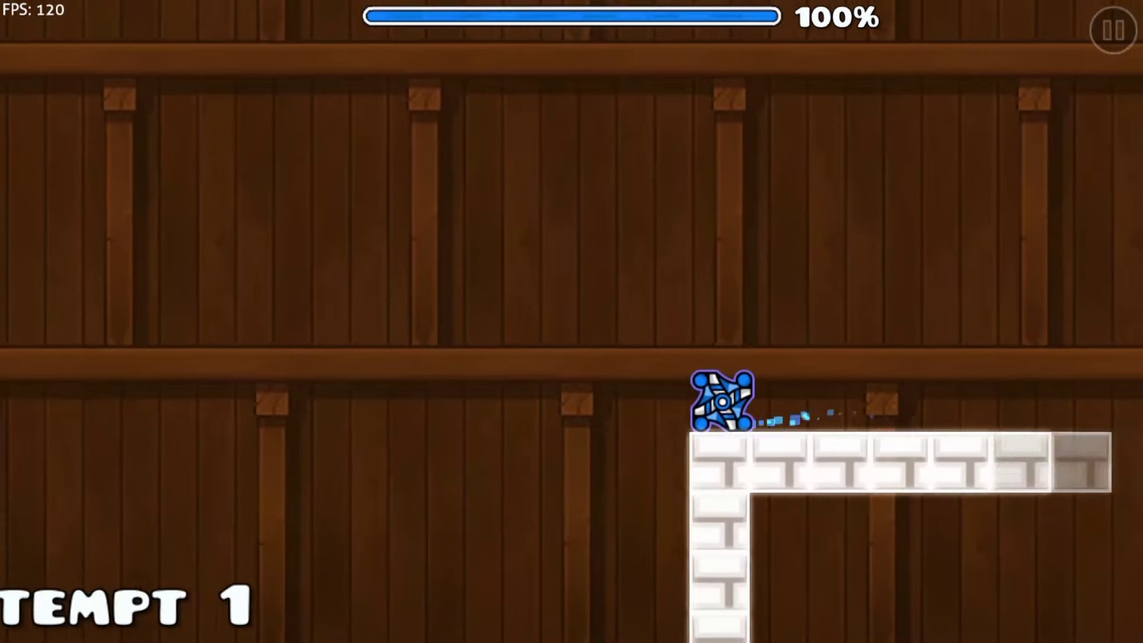
{"action": "key", "text": "Escape"}
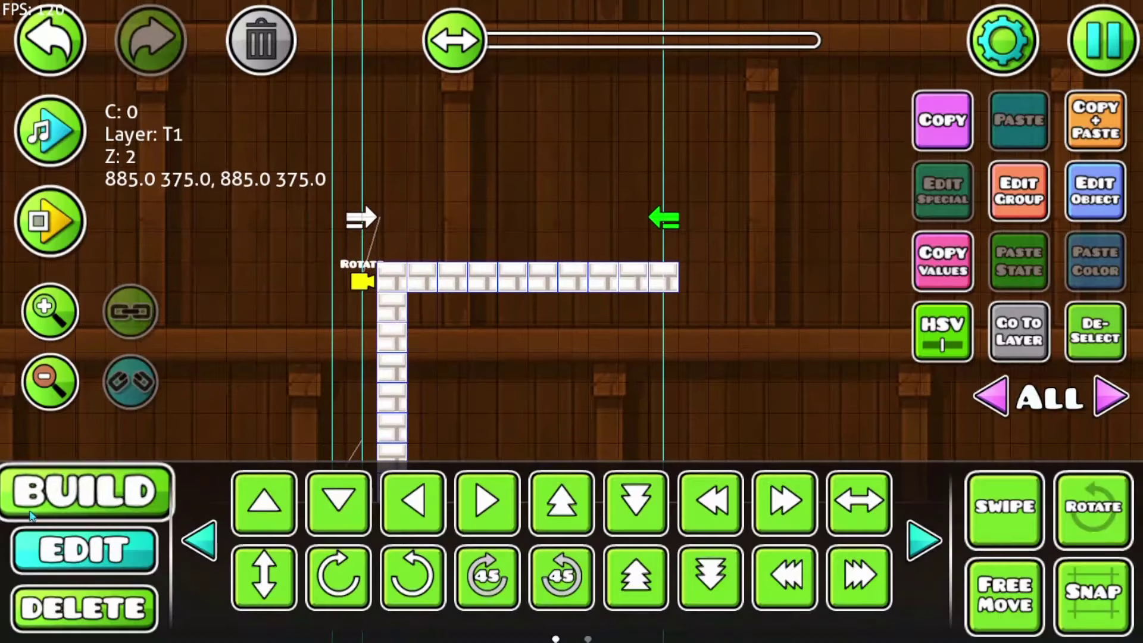
{"action": "left_click", "coordinate": [72, 505]}
{"action": "key", "text": "Right"}
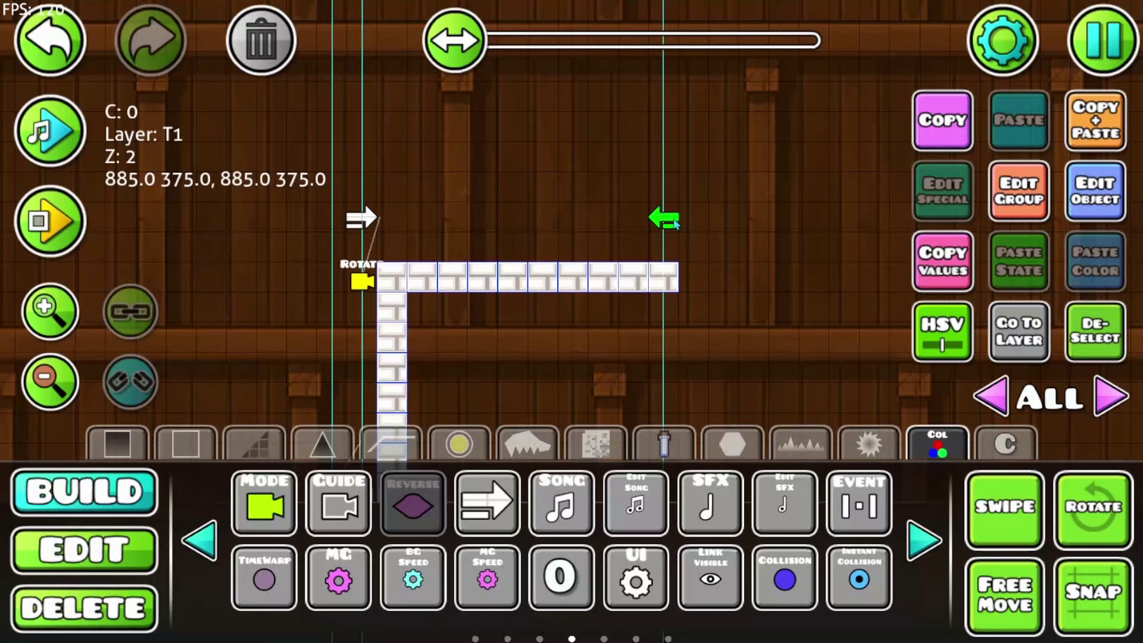
Step: Enable Change Channel on the left-pointing rotate gameplay trigger and raise its target channel by three
{"action": "left_click", "coordinate": [1063, 215]}
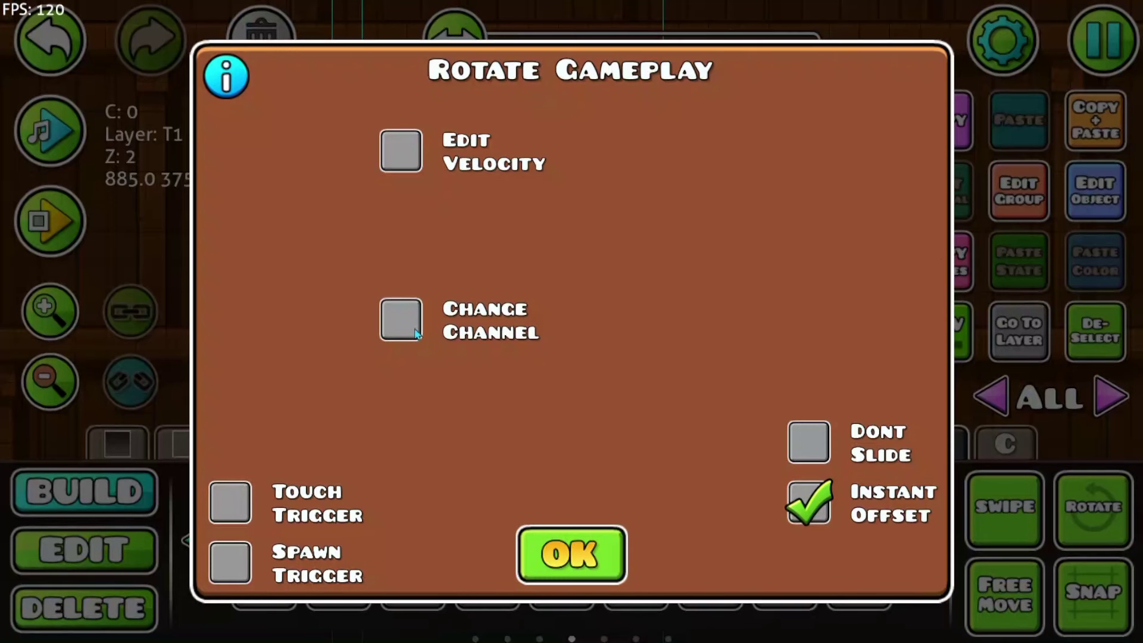
{"action": "left_click", "coordinate": [416, 333]}
{"action": "left_click", "coordinate": [667, 445]}
{"action": "left_click", "coordinate": [668, 446]}
{"action": "left_click", "coordinate": [668, 445]}
{"action": "left_click", "coordinate": [612, 545]}
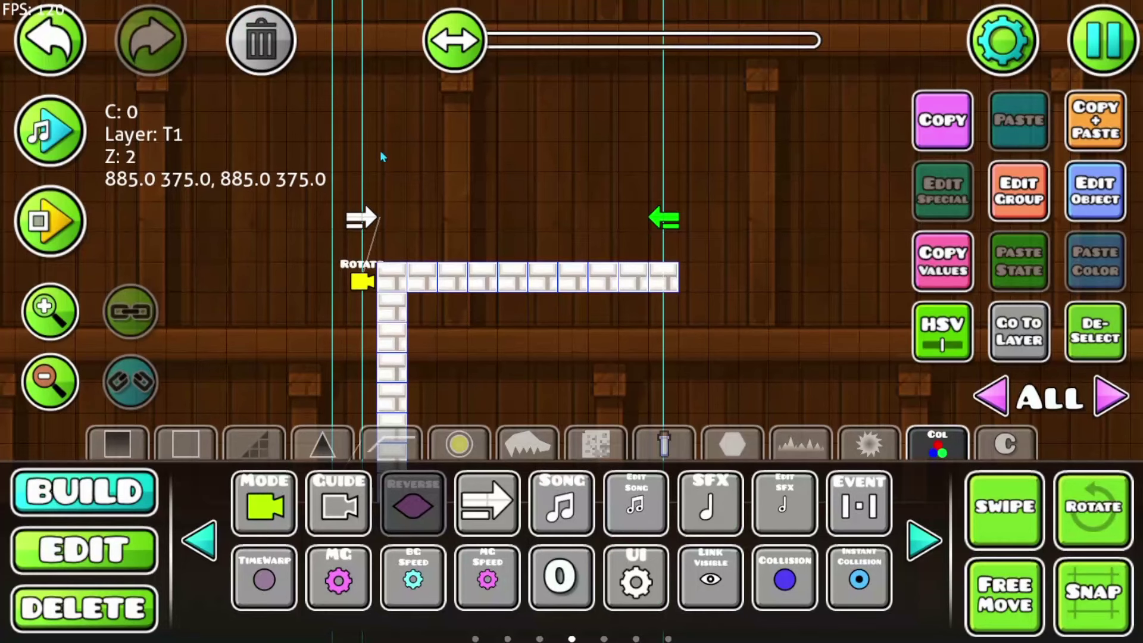
Step: Review the rotate gameplay settings of the upward-pointing trigger at the first wall's base and the right-pointing trigger above that wall
{"action": "left_click_drag", "start_coordinate": [503, 231], "coordinate": [520, 106]}
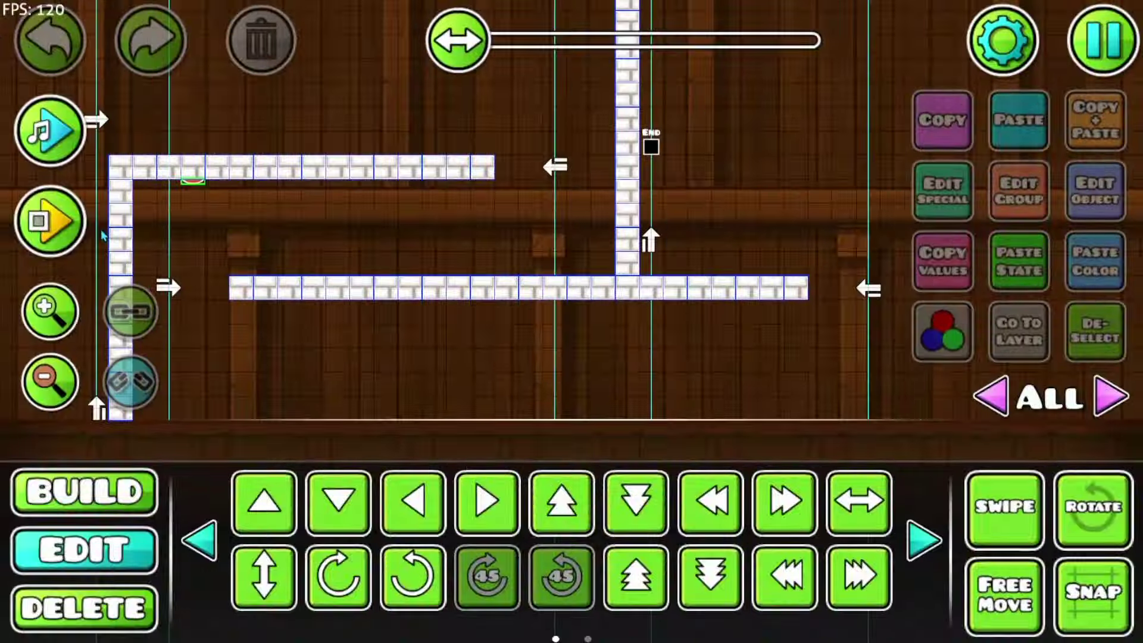
{"action": "left_click_drag", "start_coordinate": [103, 236], "coordinate": [470, 190]}
{"action": "left_click", "coordinate": [466, 366]}
{"action": "left_click_drag", "start_coordinate": [446, 379], "coordinate": [450, 379]}
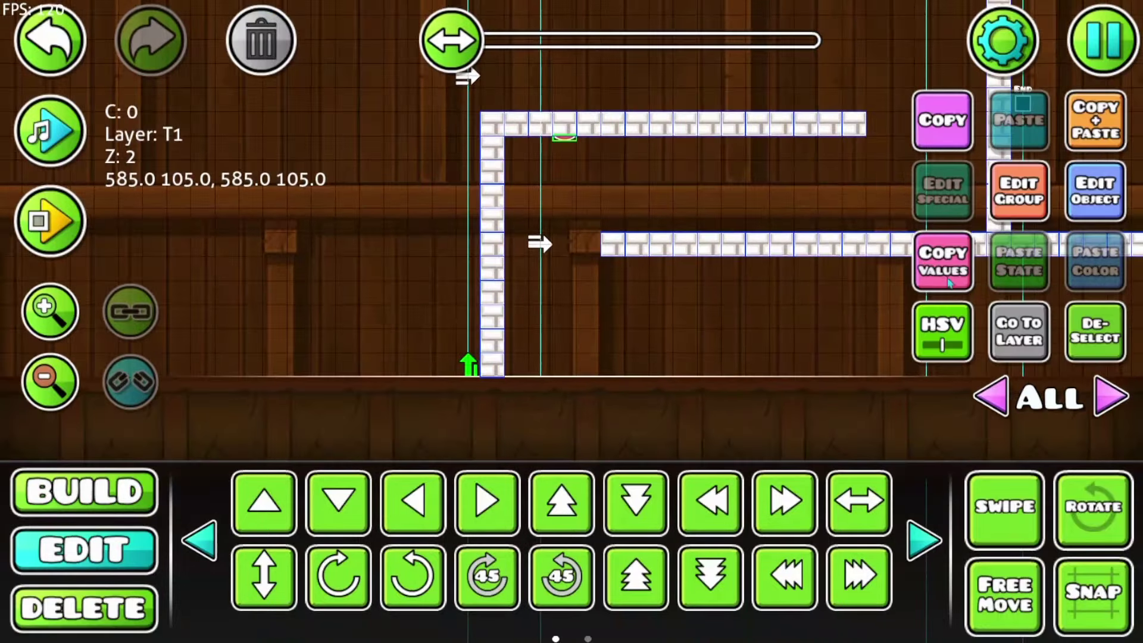
{"action": "left_click", "coordinate": [1072, 208]}
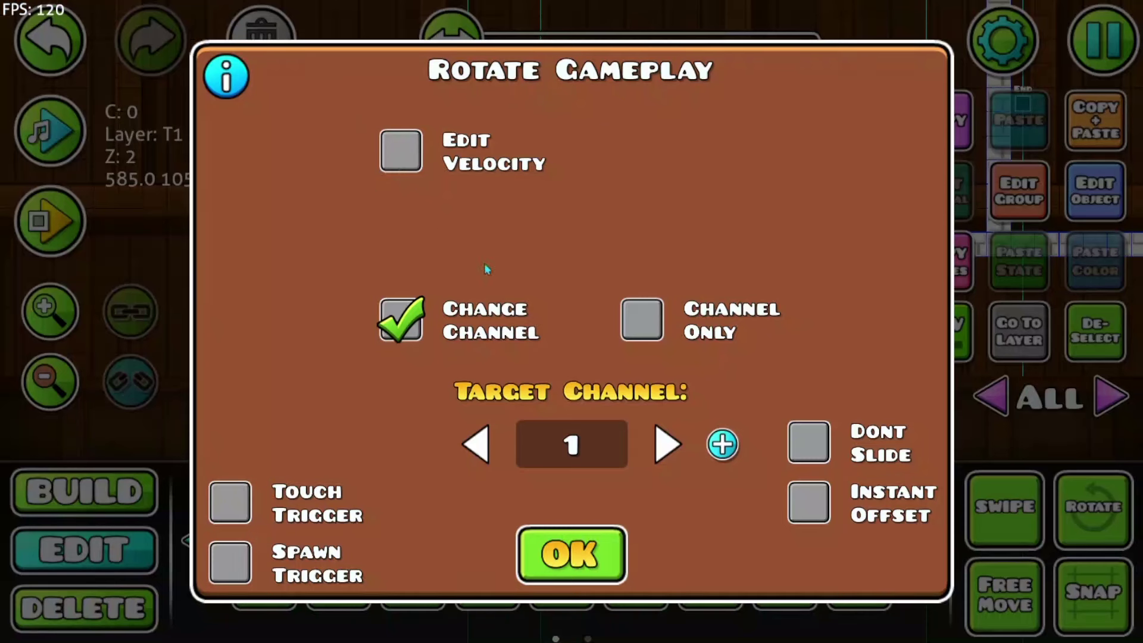
{"action": "left_click", "coordinate": [585, 560]}
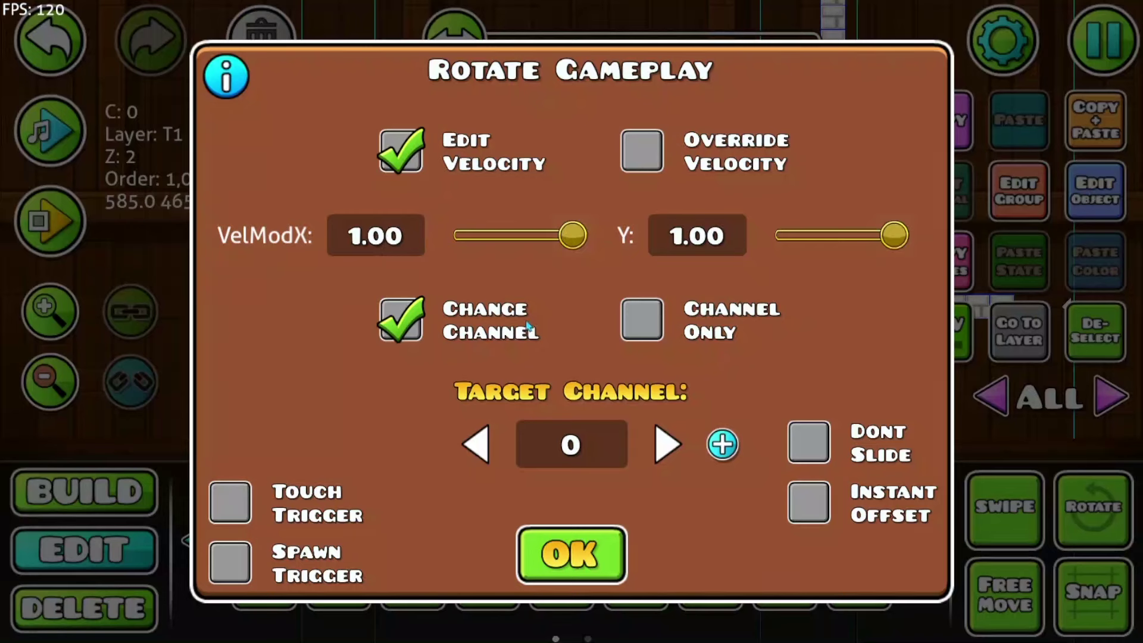
{"action": "left_click", "coordinate": [597, 551]}
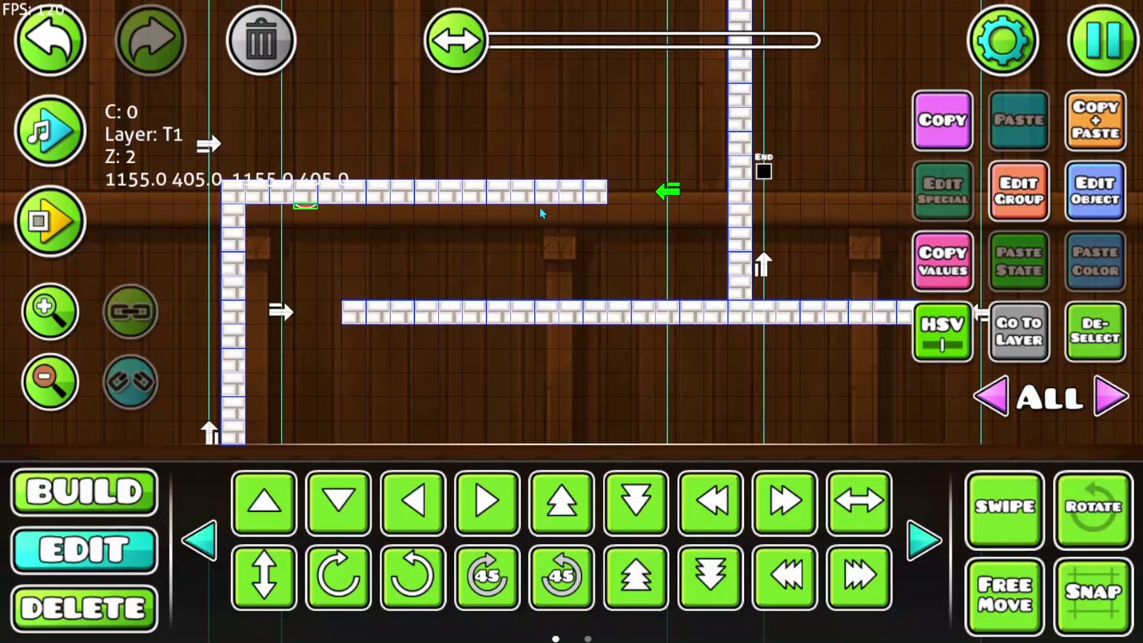
Step: Enable Override Velocity on the left-pointing rotate gameplay trigger past the end of the upper platform
{"action": "key", "text": "e"}
{"action": "left_click", "coordinate": [653, 168]}
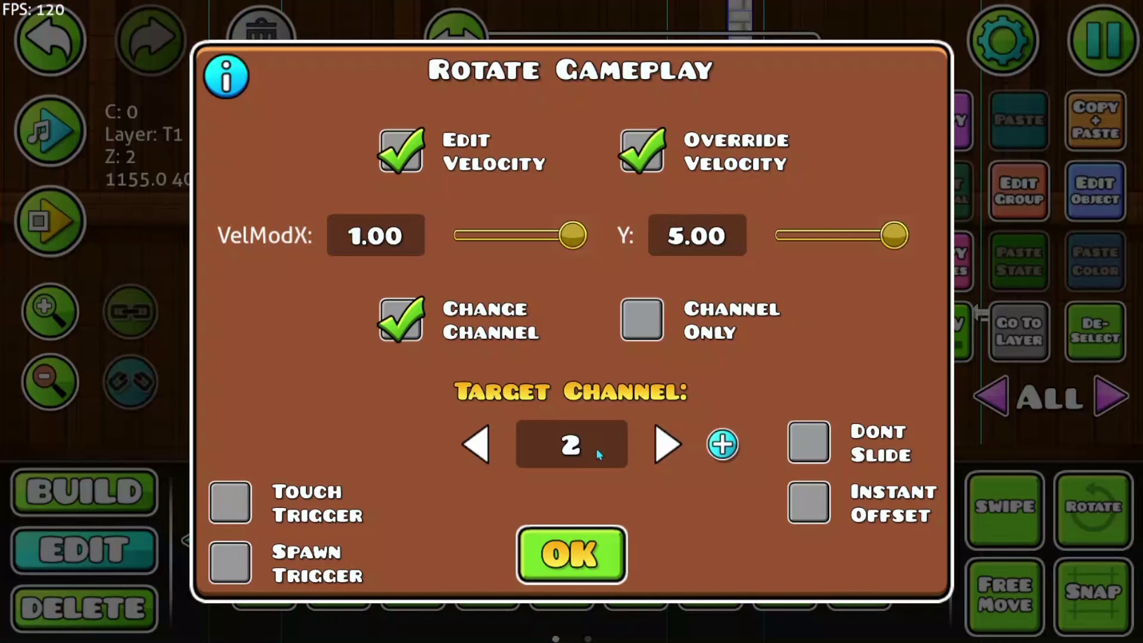
{"action": "left_click", "coordinate": [600, 555]}
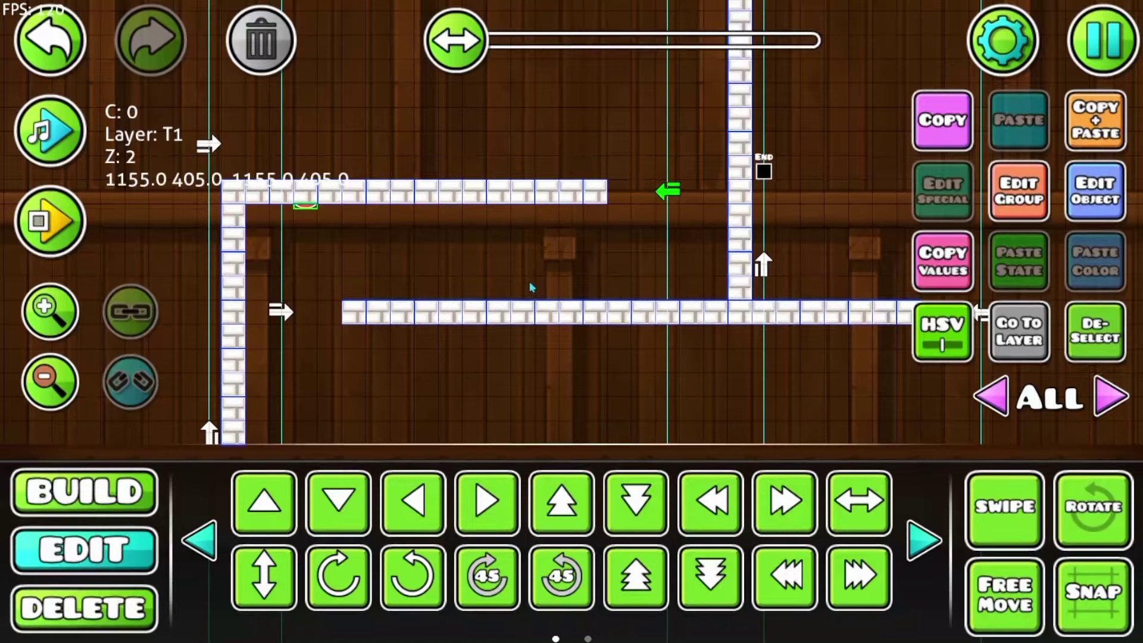
Step: Check the order and channel values of the right-pointing trigger above the first wall and the left-pointing trigger past the upper platform
{"action": "left_click_drag", "start_coordinate": [747, 155], "coordinate": [882, 134]}
{"action": "left_click", "coordinate": [343, 121]}
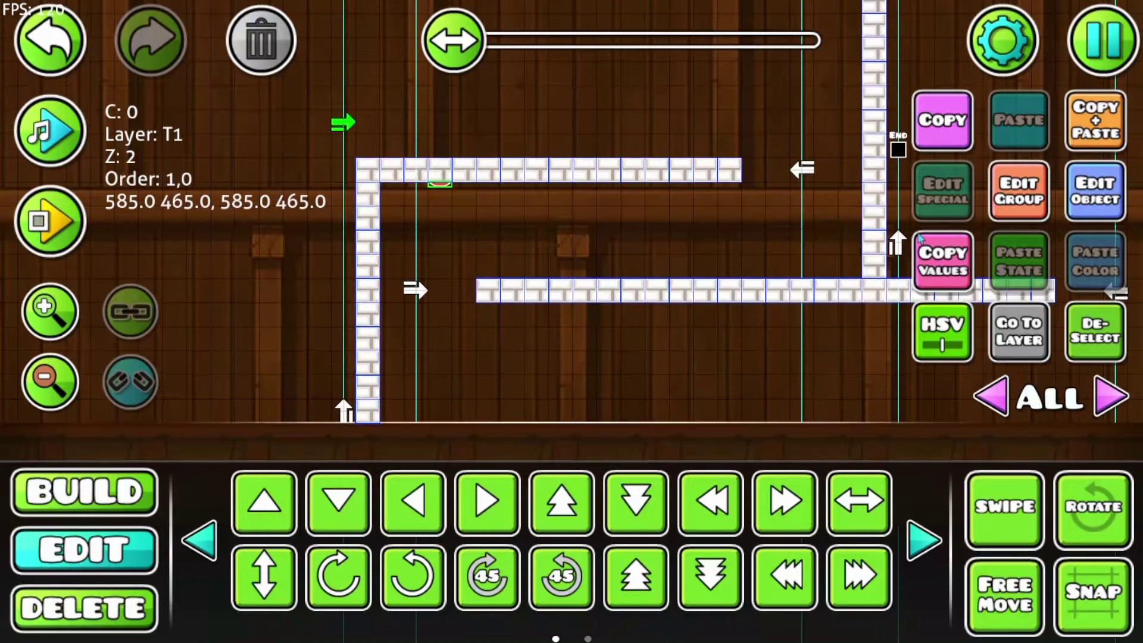
{"action": "left_click", "coordinate": [1020, 191]}
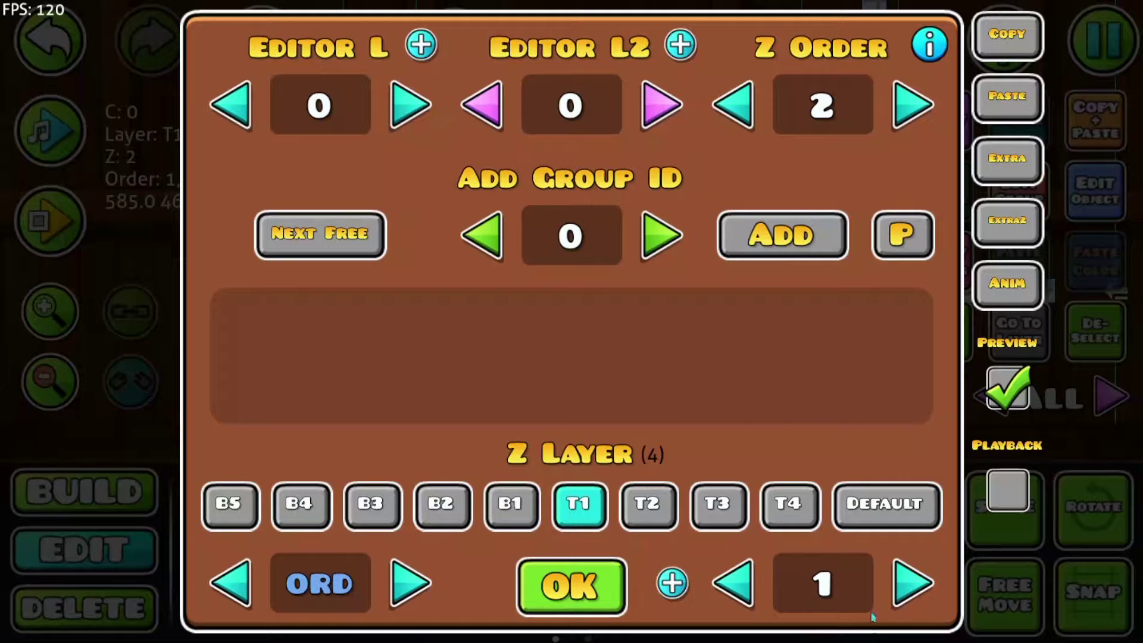
{"action": "left_click", "coordinate": [601, 580]}
{"action": "left_click", "coordinate": [801, 170]}
{"action": "left_click", "coordinate": [1020, 190]}
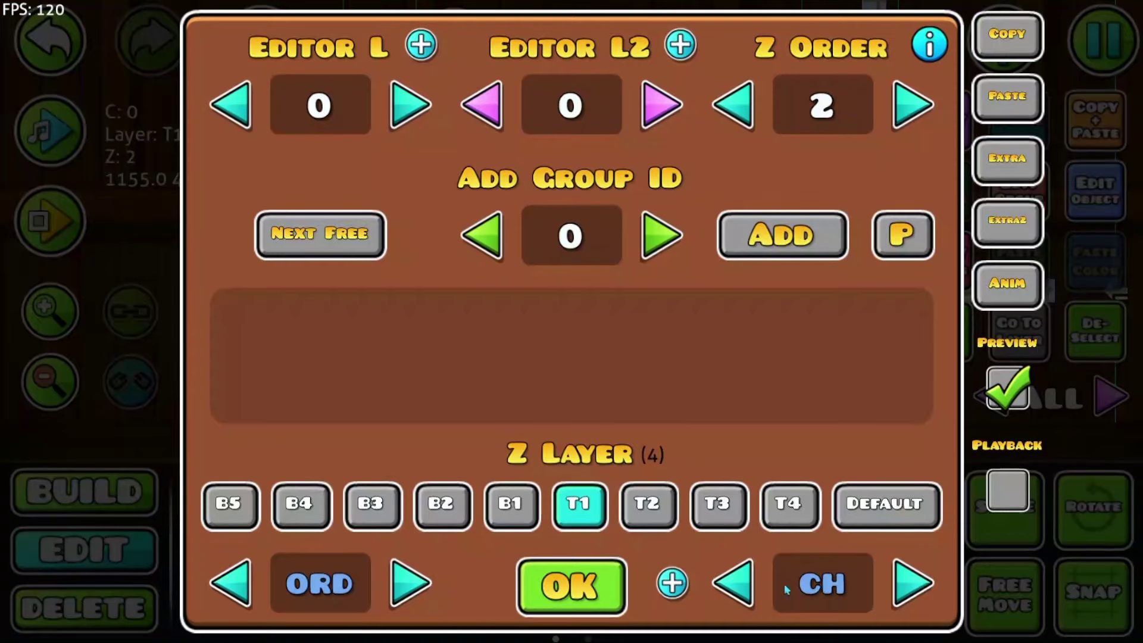
{"action": "left_click", "coordinate": [572, 586]}
{"action": "left_click", "coordinate": [344, 123]}
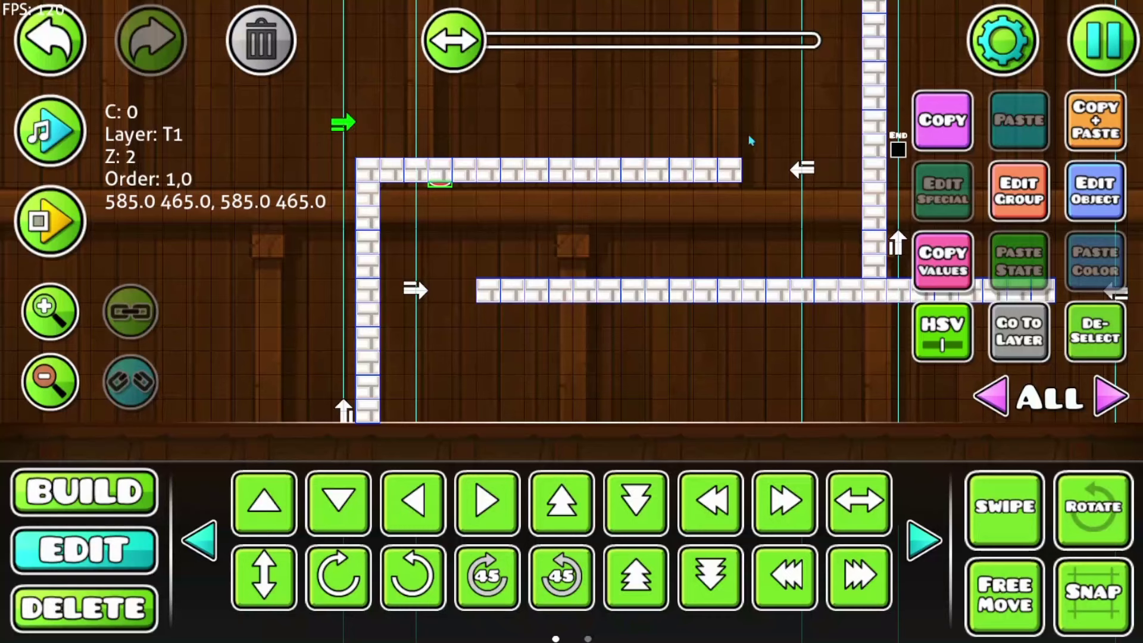
Step: Inspect the rotate gameplay settings of the right-pointing trigger before the start of the lower platform
{"action": "left_click", "coordinate": [806, 170]}
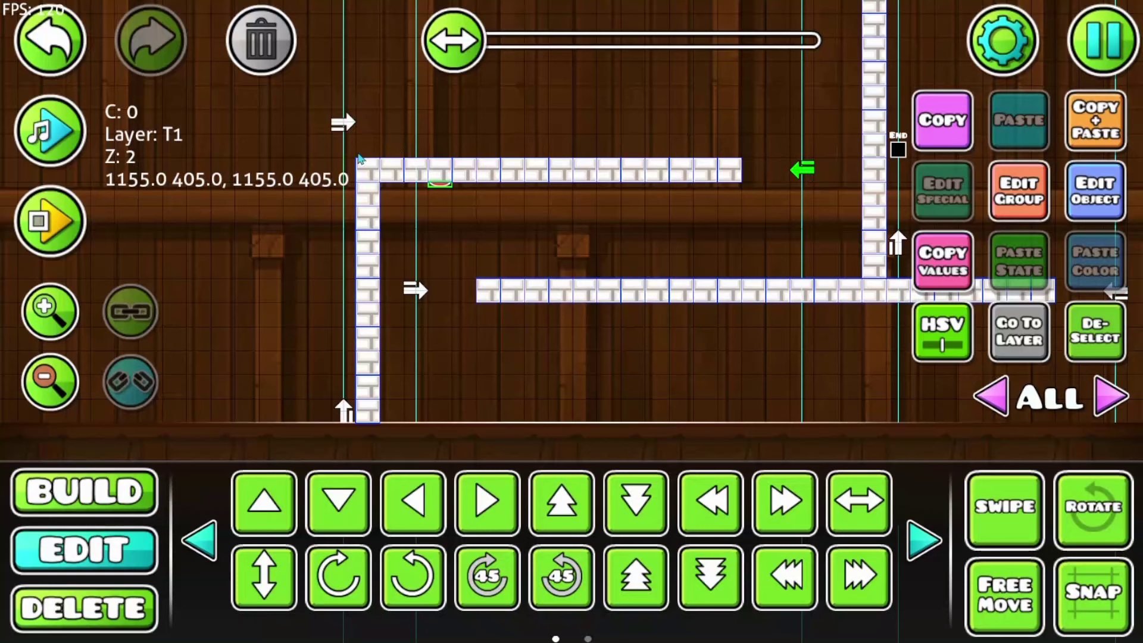
{"action": "left_click", "coordinate": [441, 186]}
{"action": "left_click", "coordinate": [416, 290]}
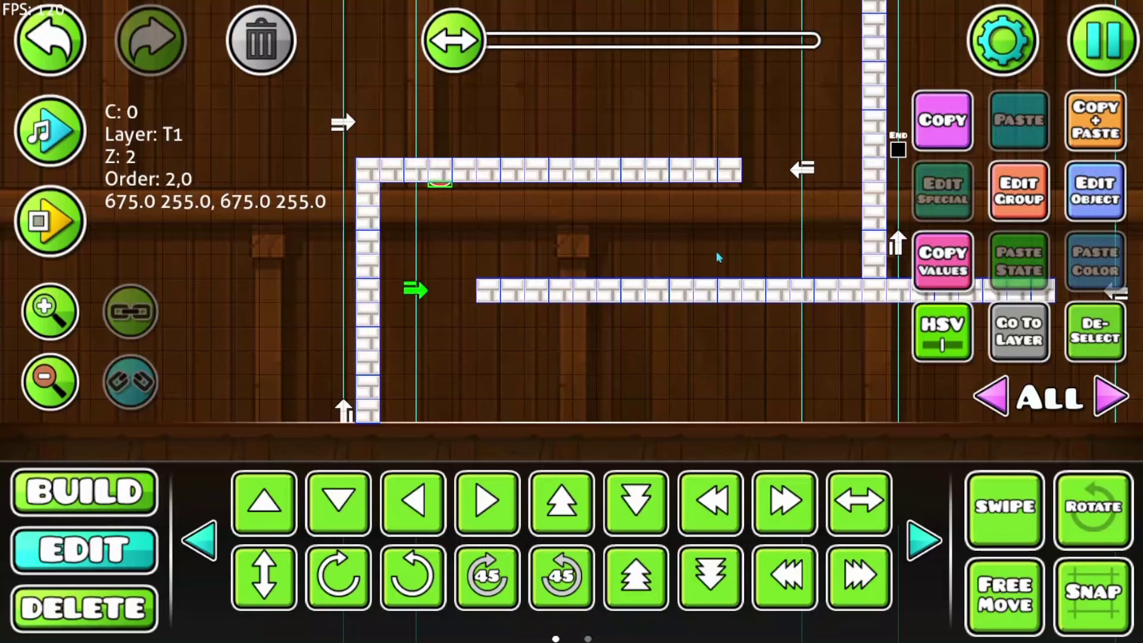
{"action": "left_click", "coordinate": [1093, 200]}
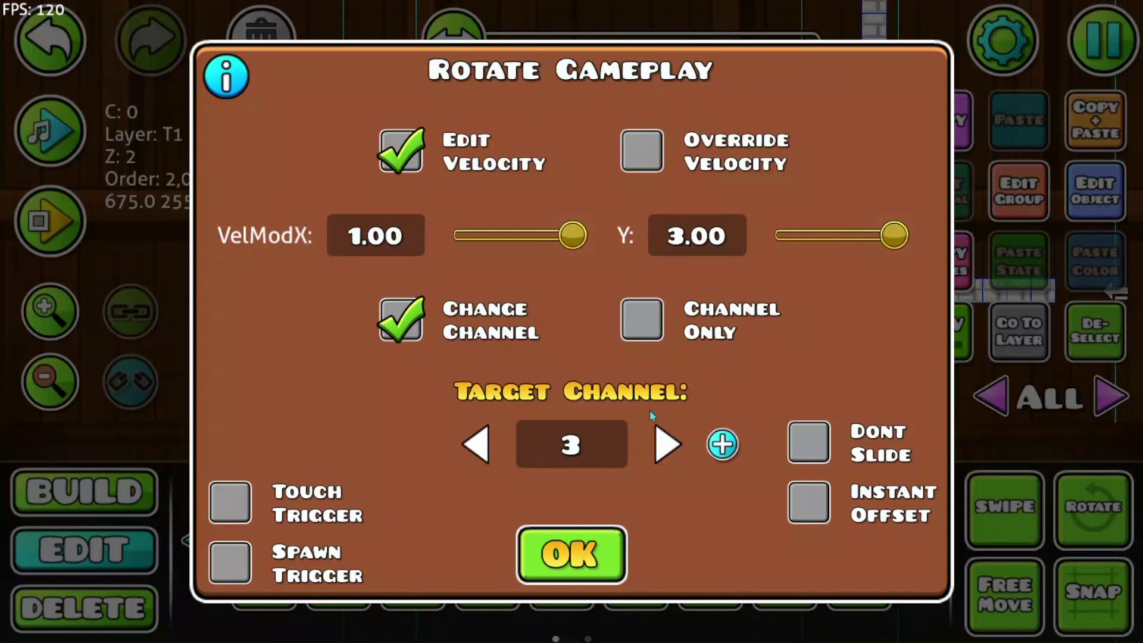
{"action": "left_click", "coordinate": [572, 572]}
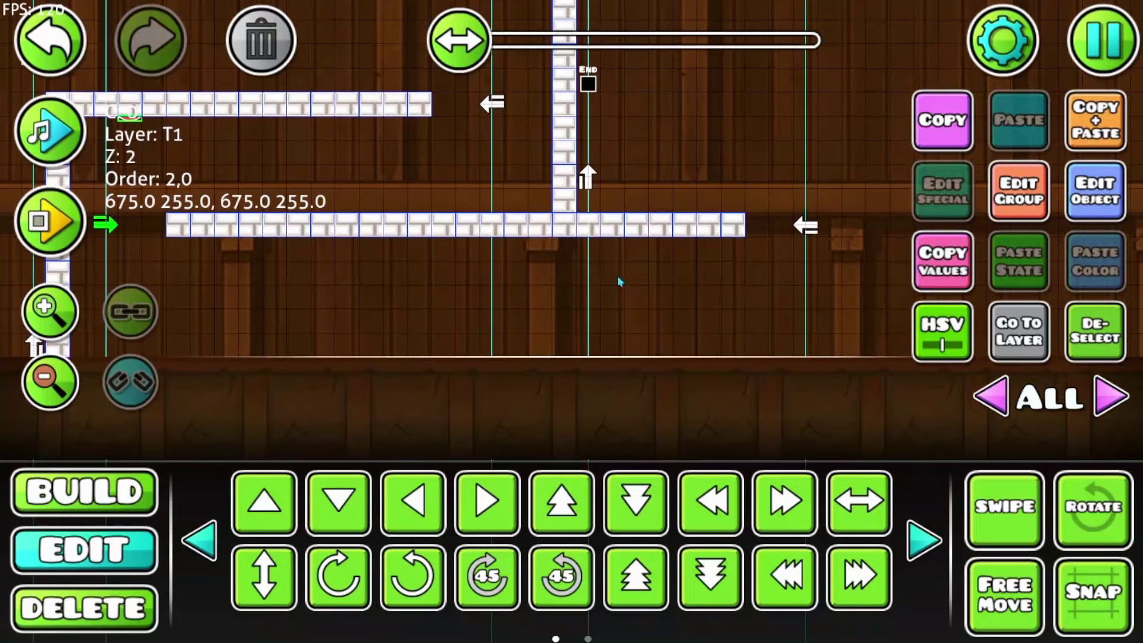
Step: Enable Override Velocity on the left-pointing rotate gameplay trigger past the end of the lower platform
{"action": "left_click", "coordinate": [812, 228]}
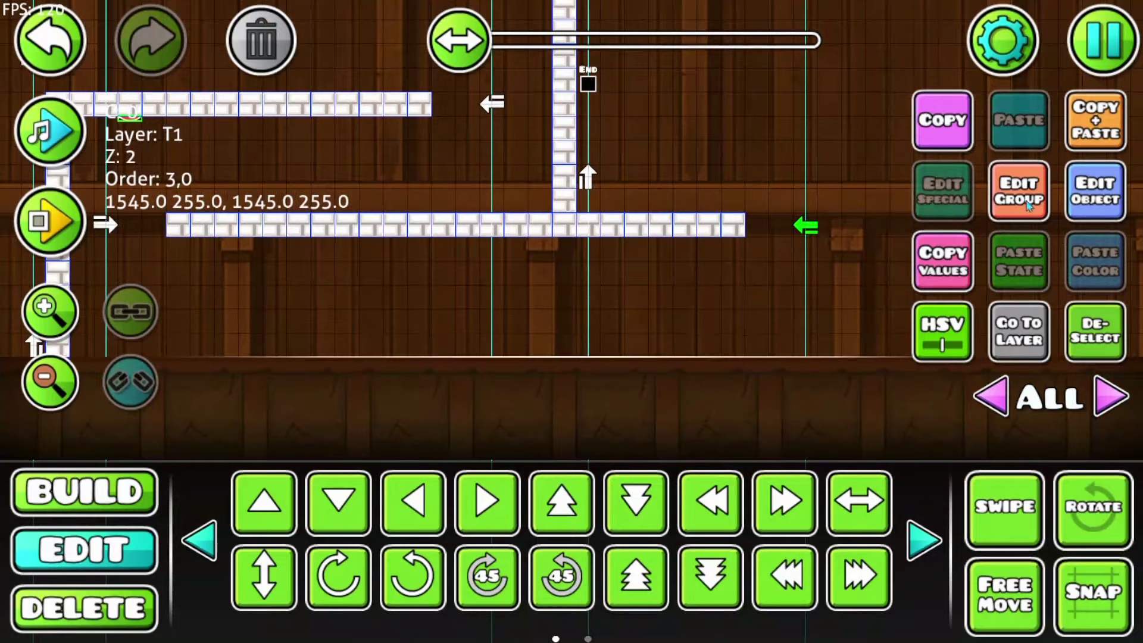
{"action": "left_click", "coordinate": [1030, 199]}
{"action": "key", "text": "Escape"}
{"action": "left_click", "coordinate": [1095, 191]}
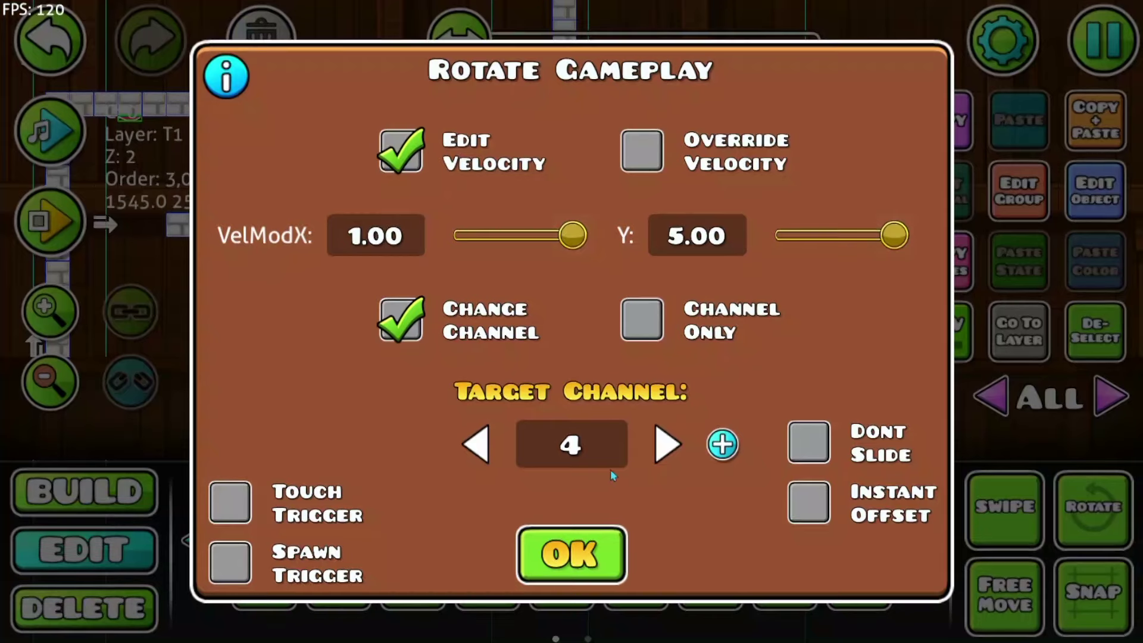
{"action": "left_click", "coordinate": [607, 560]}
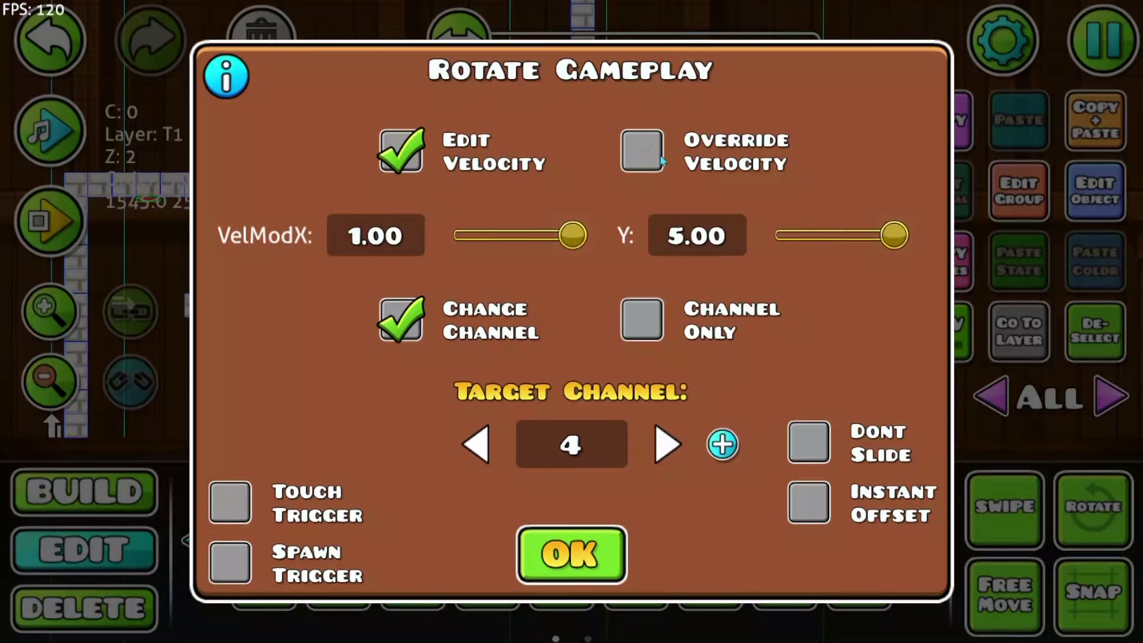
{"action": "left_click", "coordinate": [648, 152]}
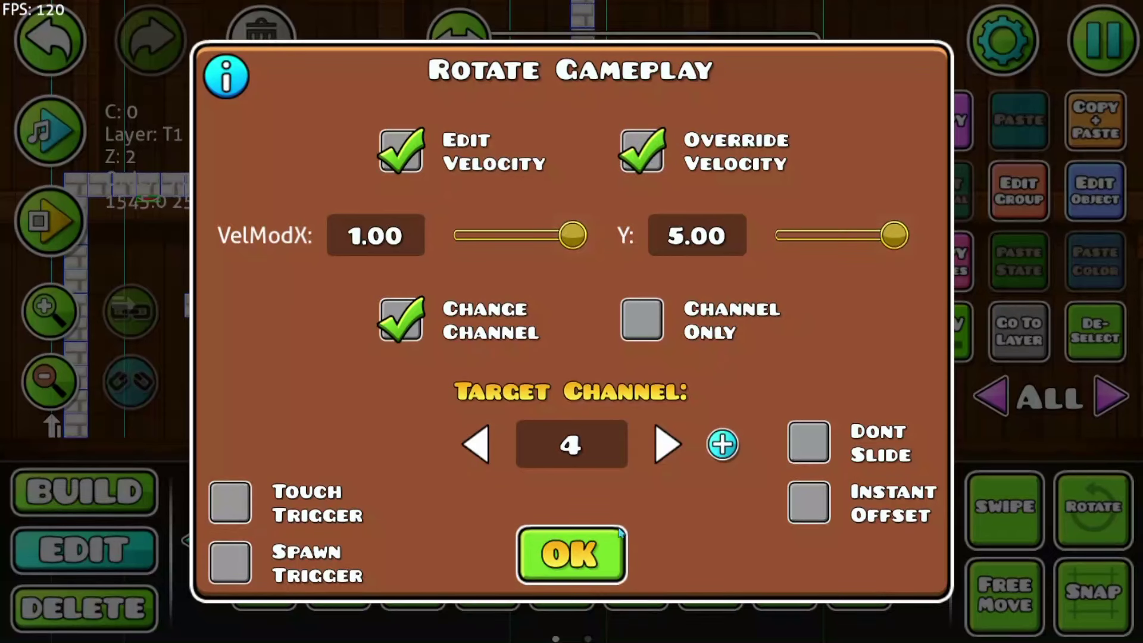
{"action": "left_click", "coordinate": [602, 557]}
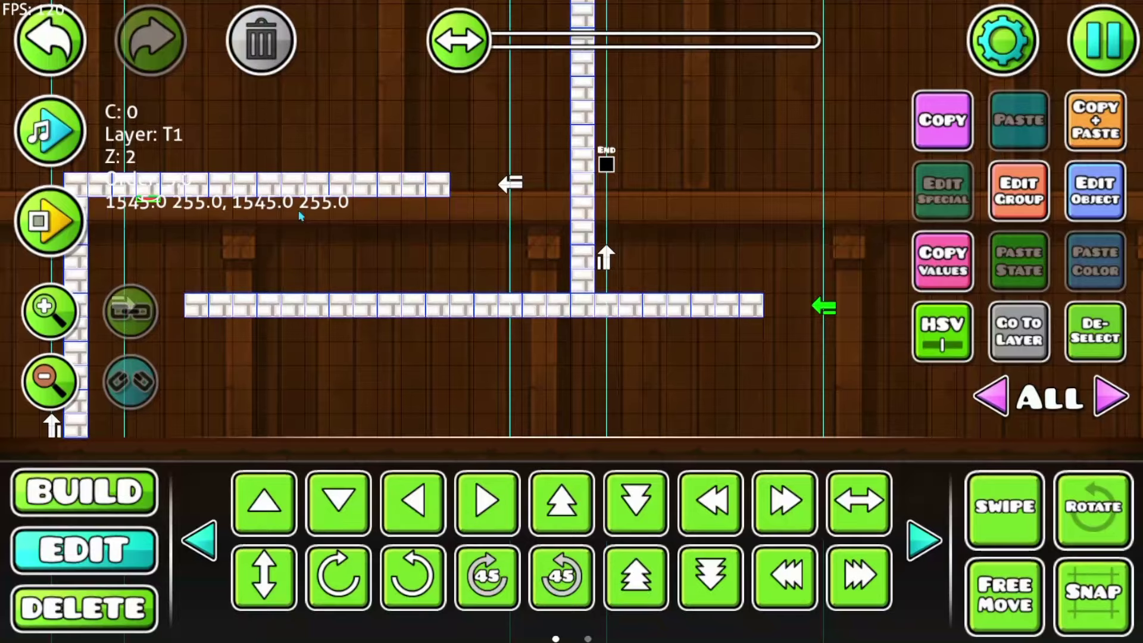
Step: Examine the channel order of the upward-pointing trigger beside the second wall and of the End trigger, plus the upward trigger's rotate settings
{"action": "left_click", "coordinate": [1110, 173]}
{"action": "left_click", "coordinate": [607, 557]}
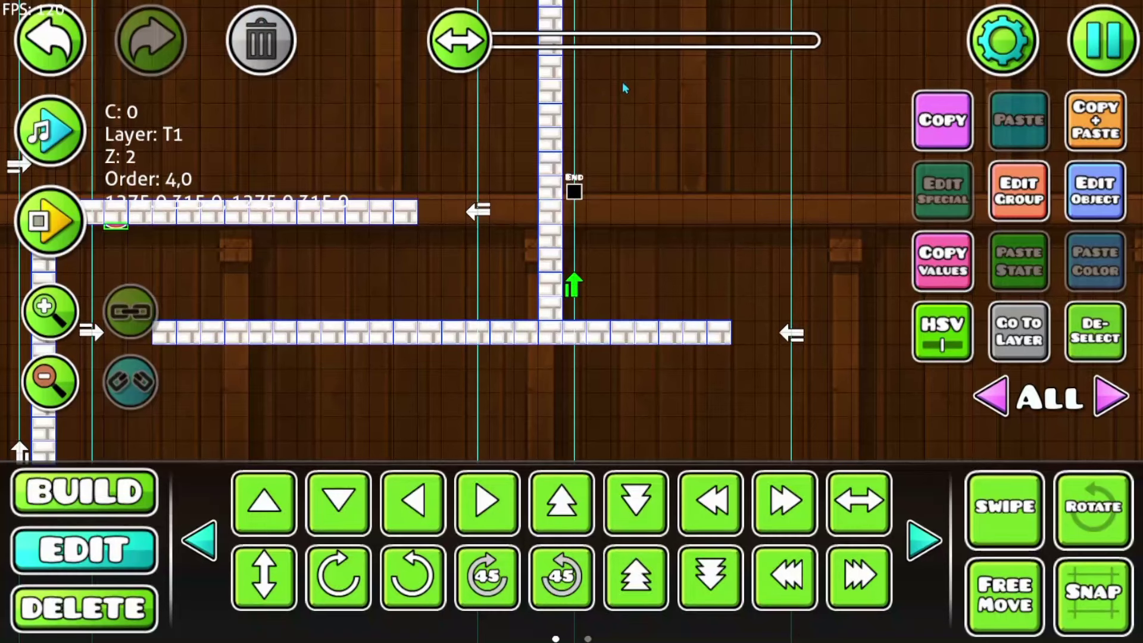
{"action": "left_click", "coordinate": [1029, 205]}
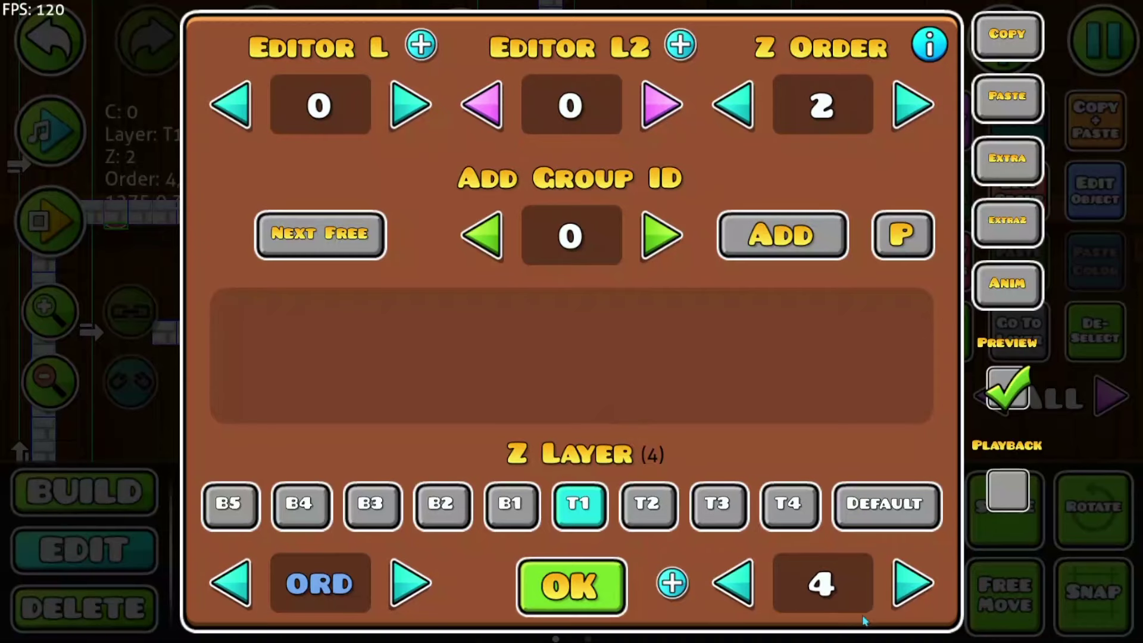
{"action": "left_click", "coordinate": [606, 589]}
{"action": "left_click", "coordinate": [575, 189]}
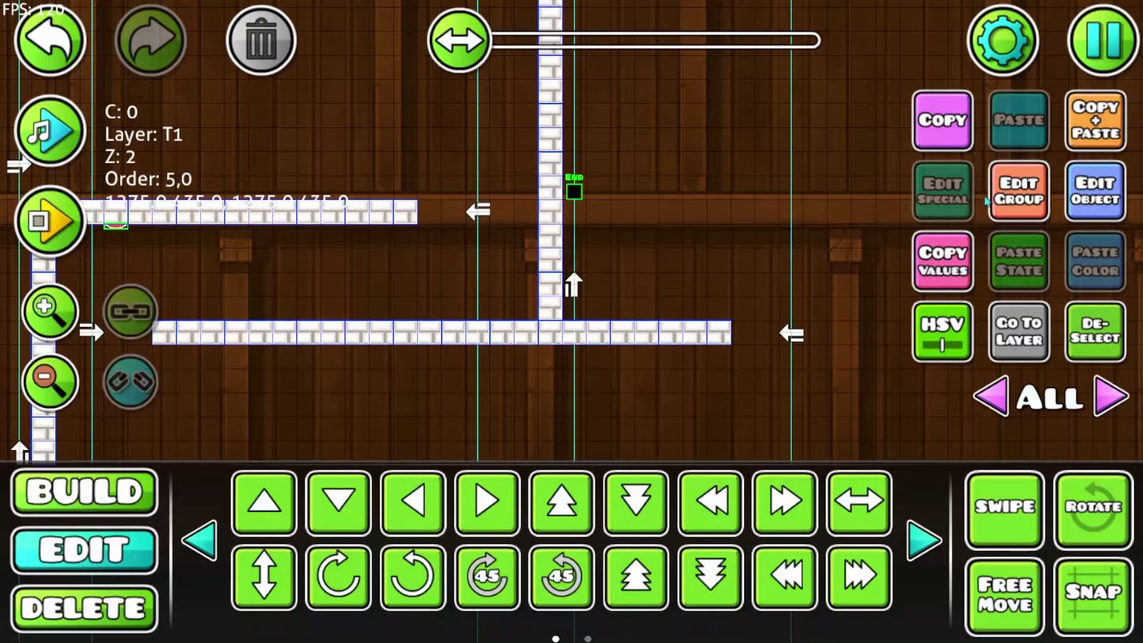
{"action": "left_click", "coordinate": [1042, 199]}
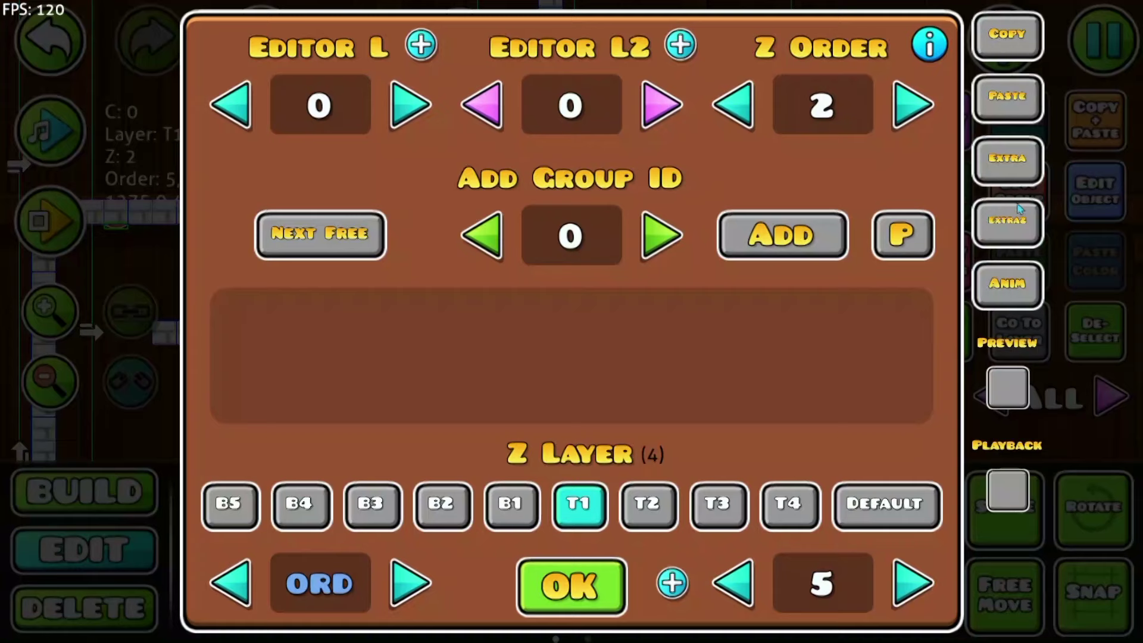
{"action": "left_click", "coordinate": [580, 581]}
{"action": "left_click", "coordinate": [573, 286]}
{"action": "left_click", "coordinate": [1072, 205]}
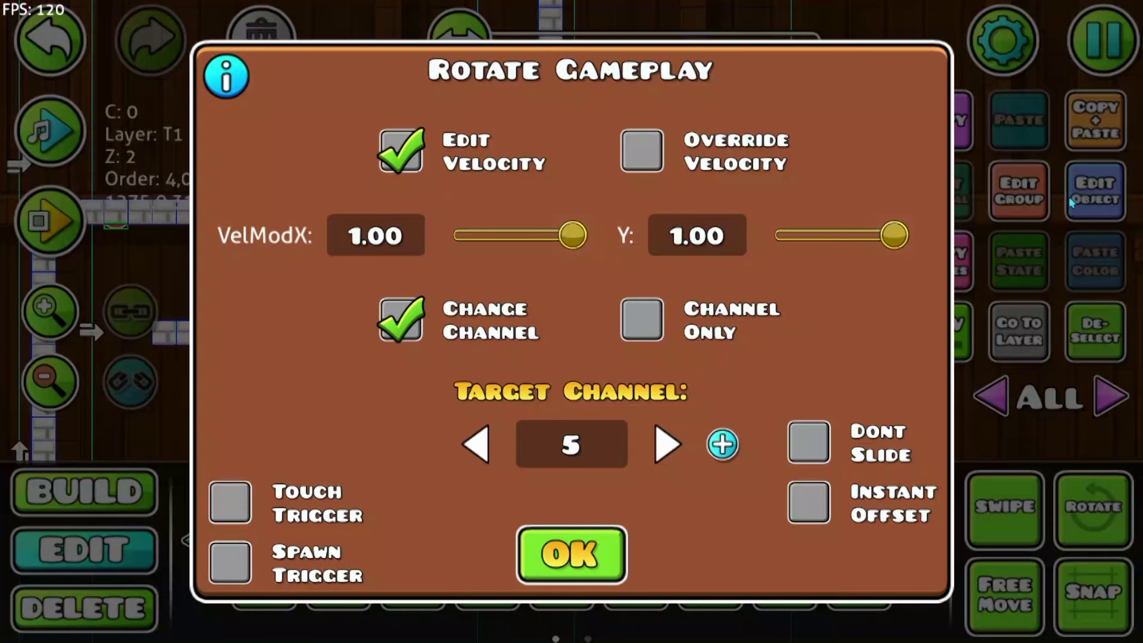
{"action": "left_click", "coordinate": [589, 562]}
{"action": "left_click", "coordinate": [574, 190]}
Step: Mark the rotate gameplay triggers with solid circle objects and the End trigger with a solid star, then clear the selection
{"action": "left_click_drag", "start_coordinate": [719, 205], "coordinate": [751, 177]}
{"action": "left_click", "coordinate": [825, 307]}
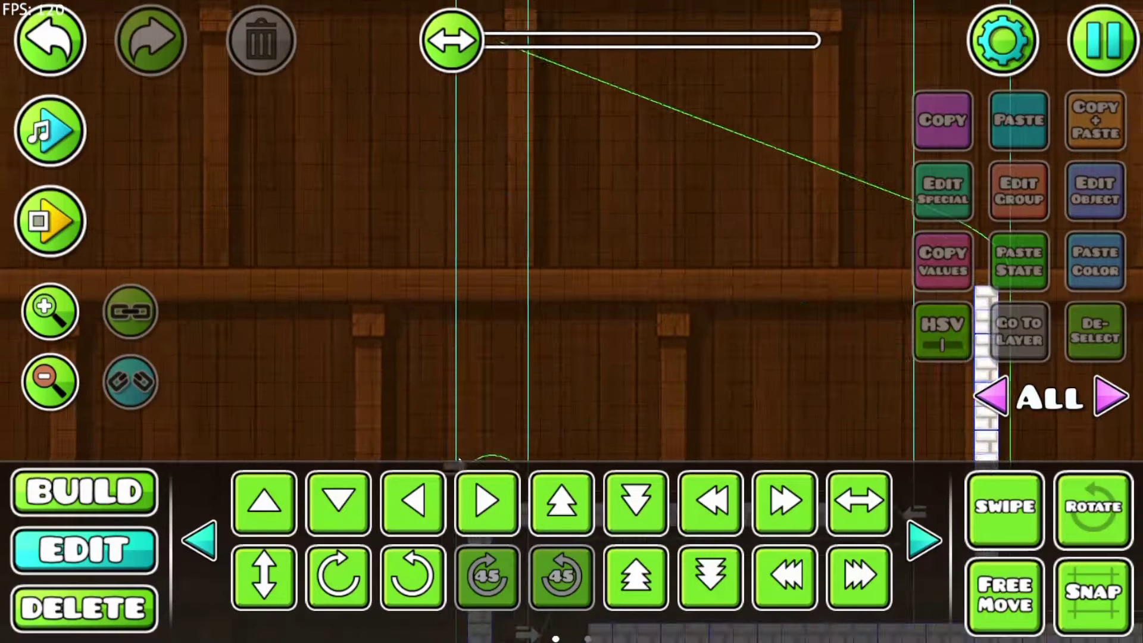
{"action": "left_click_drag", "start_coordinate": [808, 326], "coordinate": [885, 53]}
{"action": "left_click_drag", "start_coordinate": [336, 170], "coordinate": [360, 101]}
{"action": "left_click", "coordinate": [83, 501]}
{"action": "left_click", "coordinate": [733, 444]}
{"action": "left_click", "coordinate": [339, 501]}
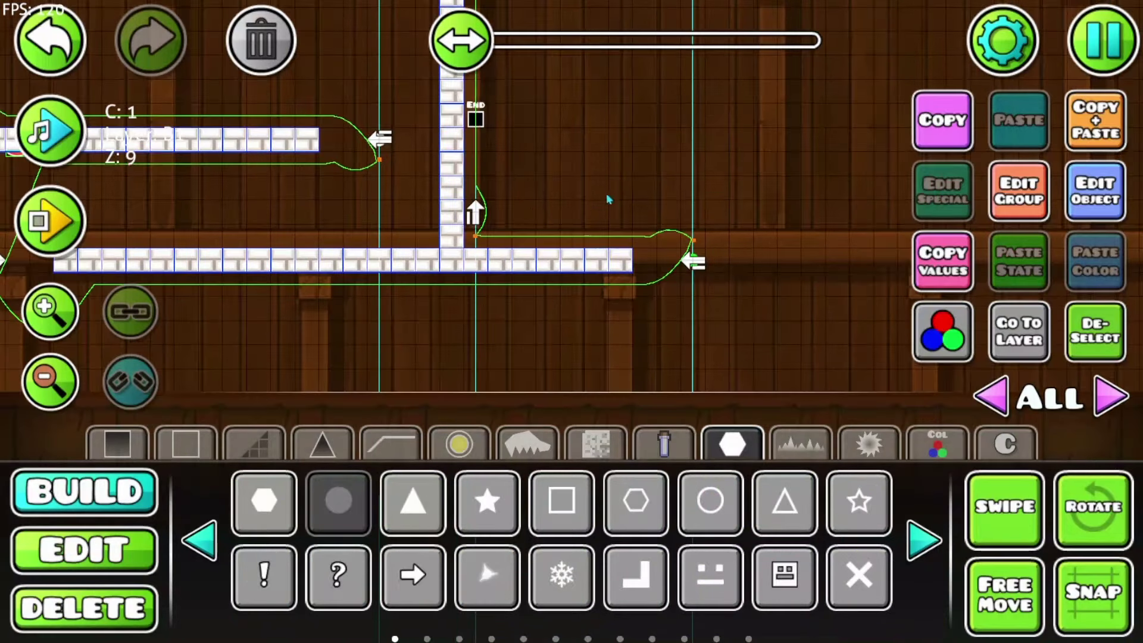
{"action": "scroll", "coordinate": [475, 271], "scroll_direction": "up", "scroll_amount": 2}
{"action": "left_click", "coordinate": [105, 572]}
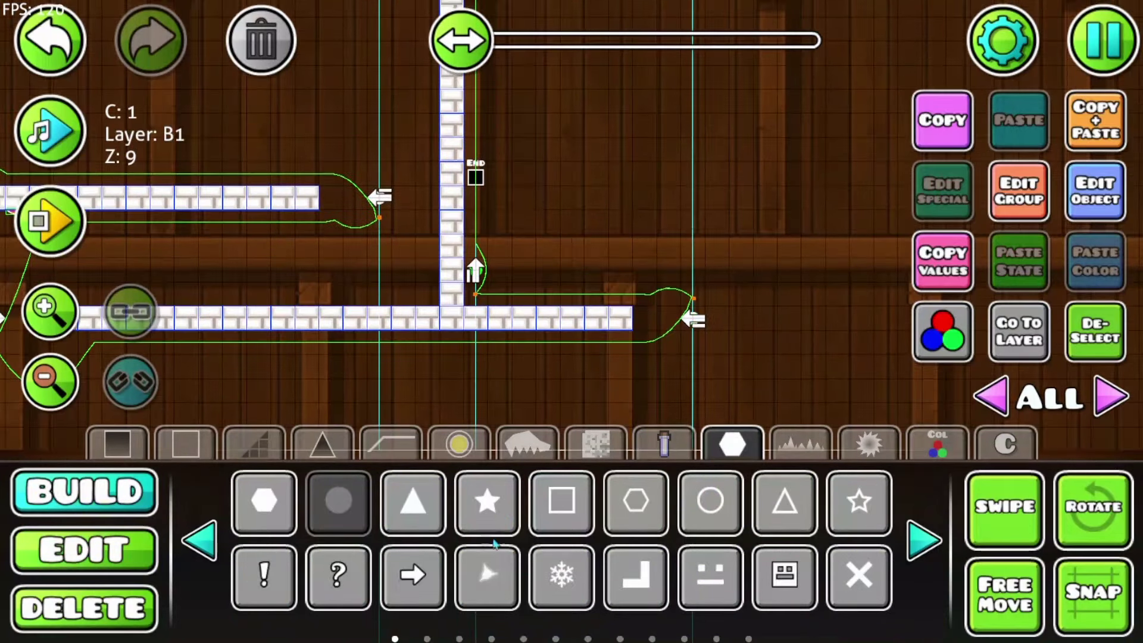
{"action": "left_click", "coordinate": [487, 500]}
{"action": "left_click", "coordinate": [1086, 331]}
Step: Save and play the level, jumping through the marked rotate triggers to the end
{"action": "key", "text": "Escape"}
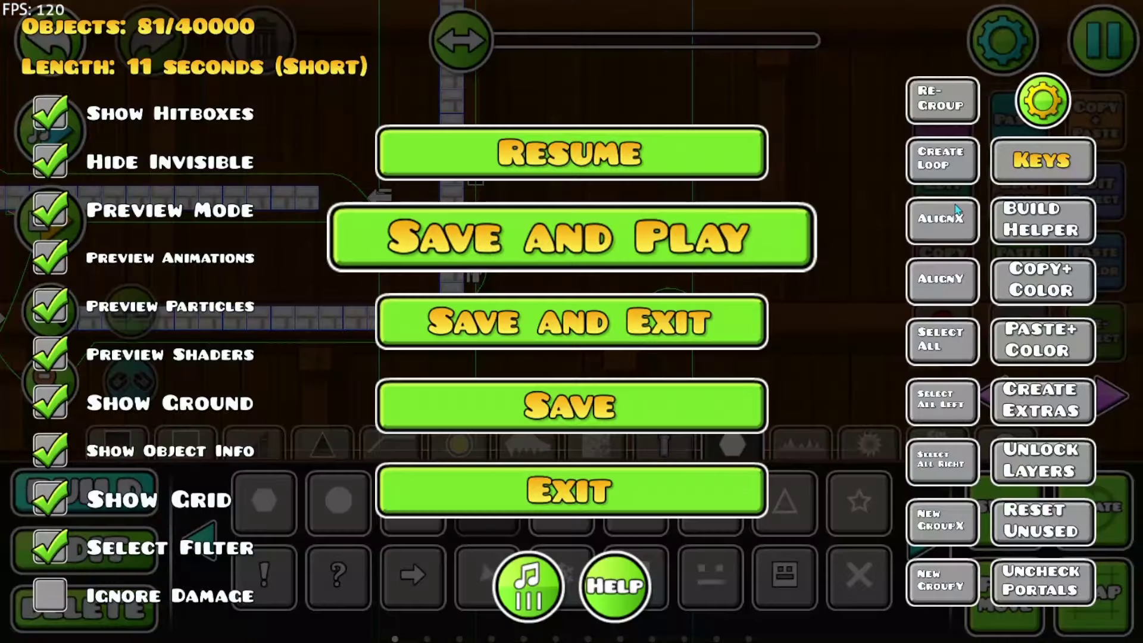
{"action": "left_click", "coordinate": [714, 209]}
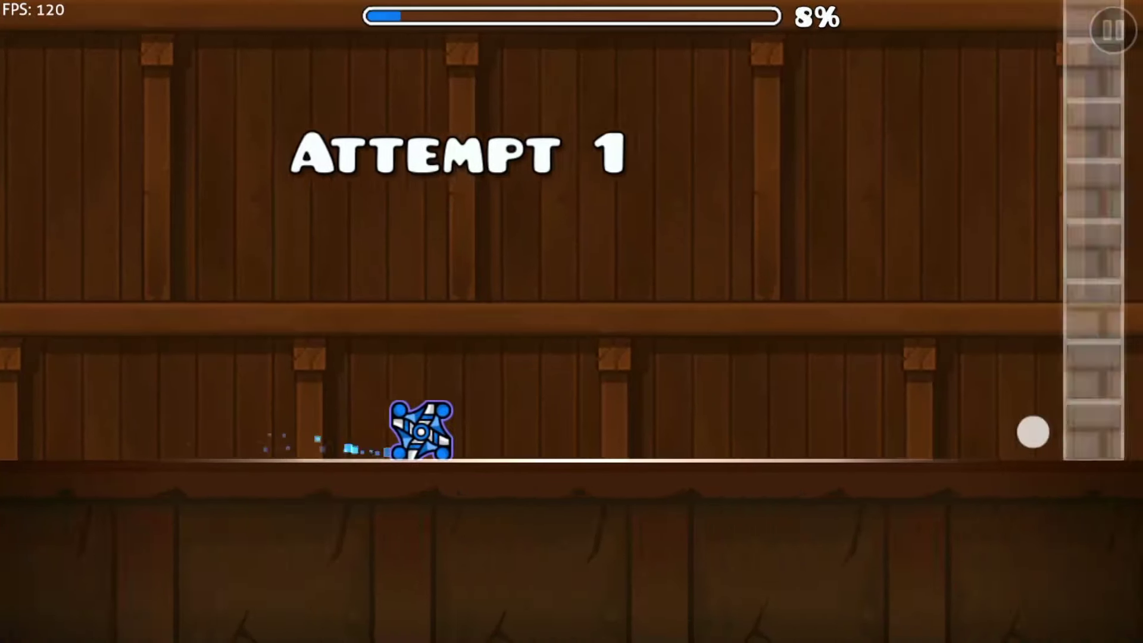
{"action": "key", "text": "space"}
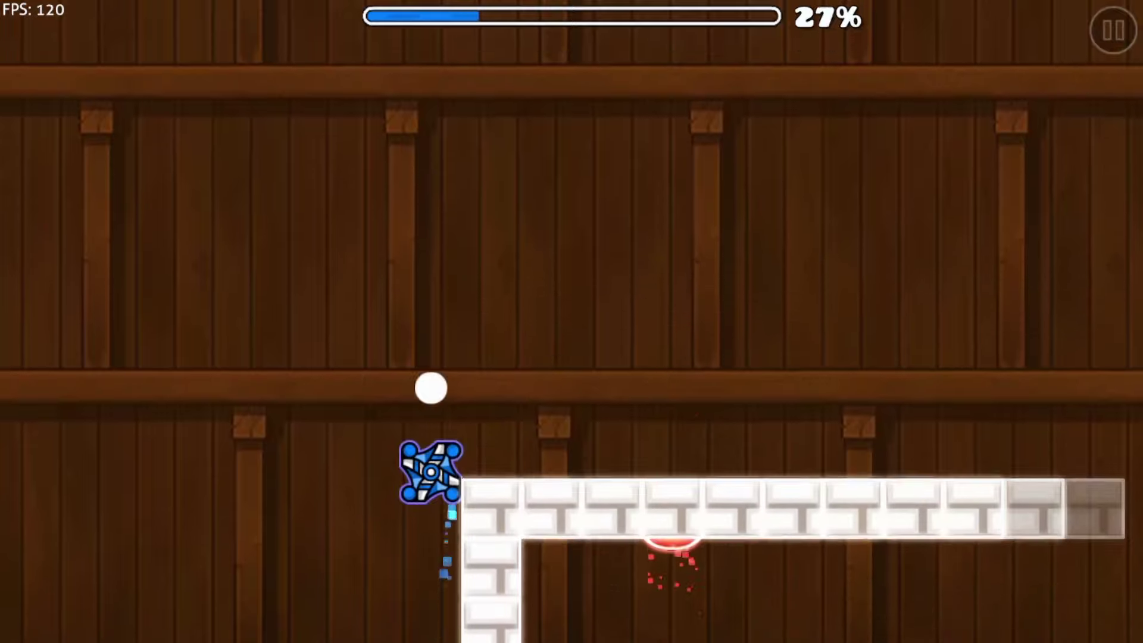
{"action": "key", "text": "space"}
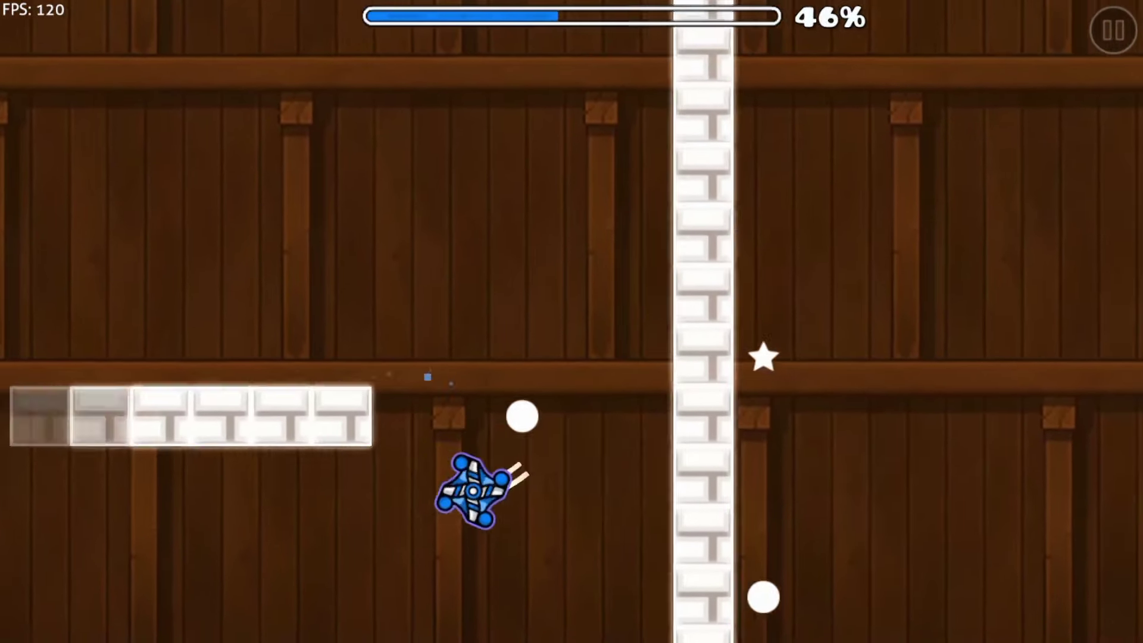
{"action": "key", "text": "space"}
{"action": "key", "text": "space"}
{"action": "key", "text": "space"}
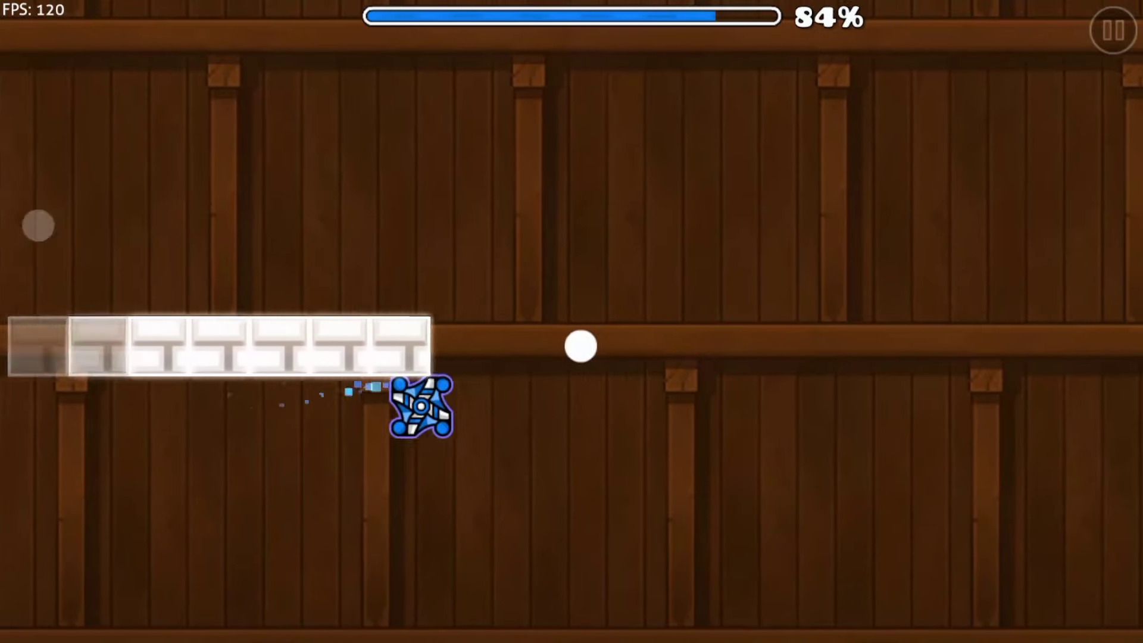
{"action": "key", "text": "space"}
{"action": "key", "text": "space"}
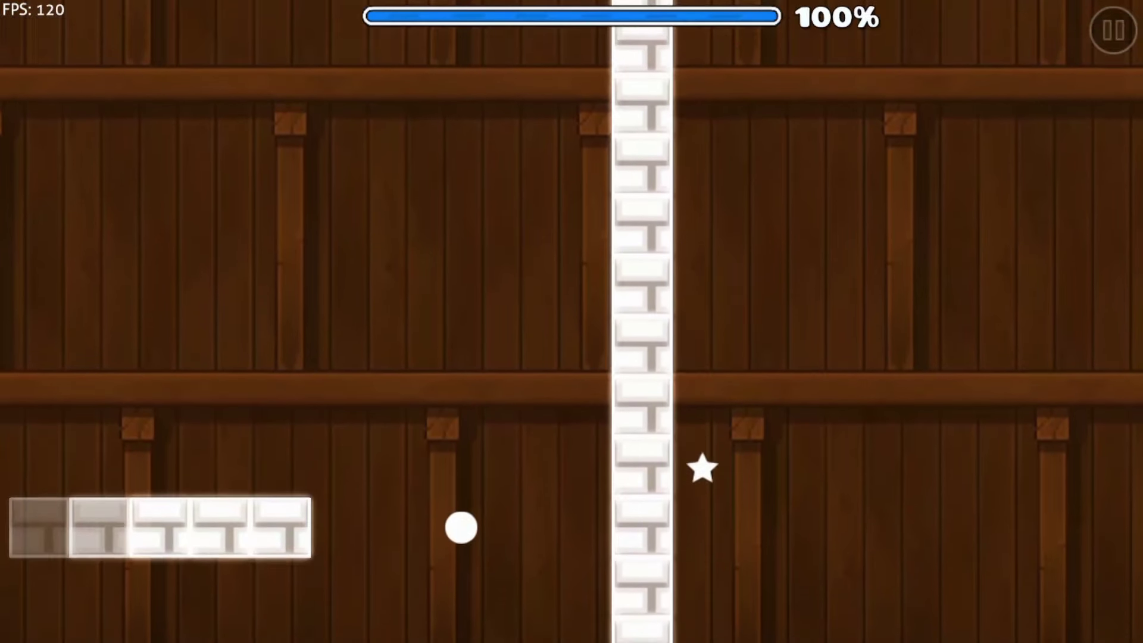